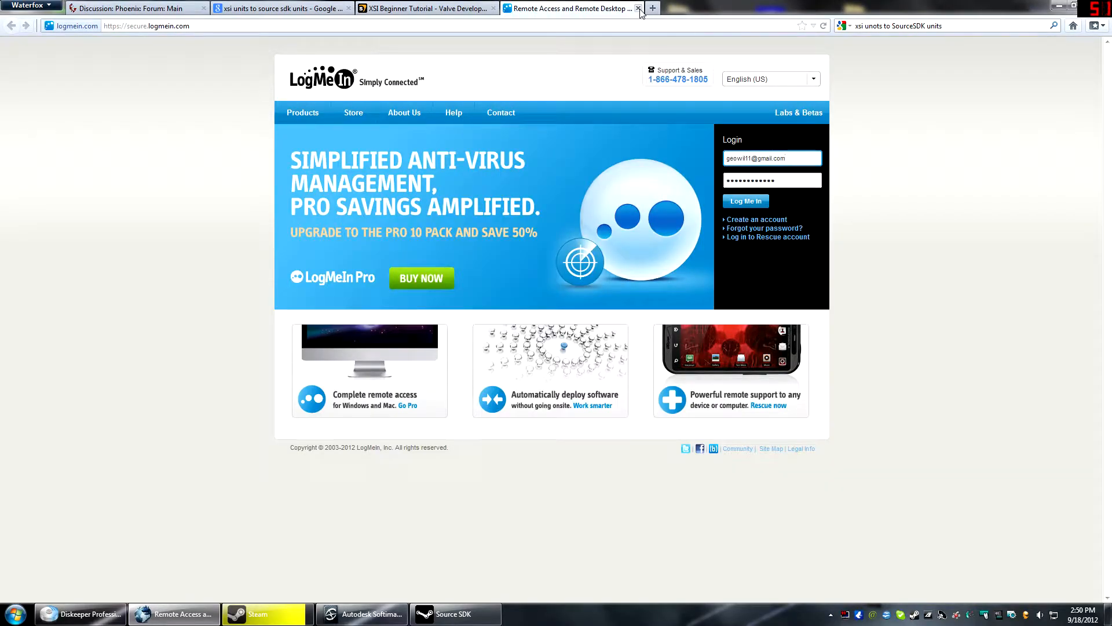
- Close the remote-access web page and minimize the browser to return to the Softimage scene
left_click(638, 9)
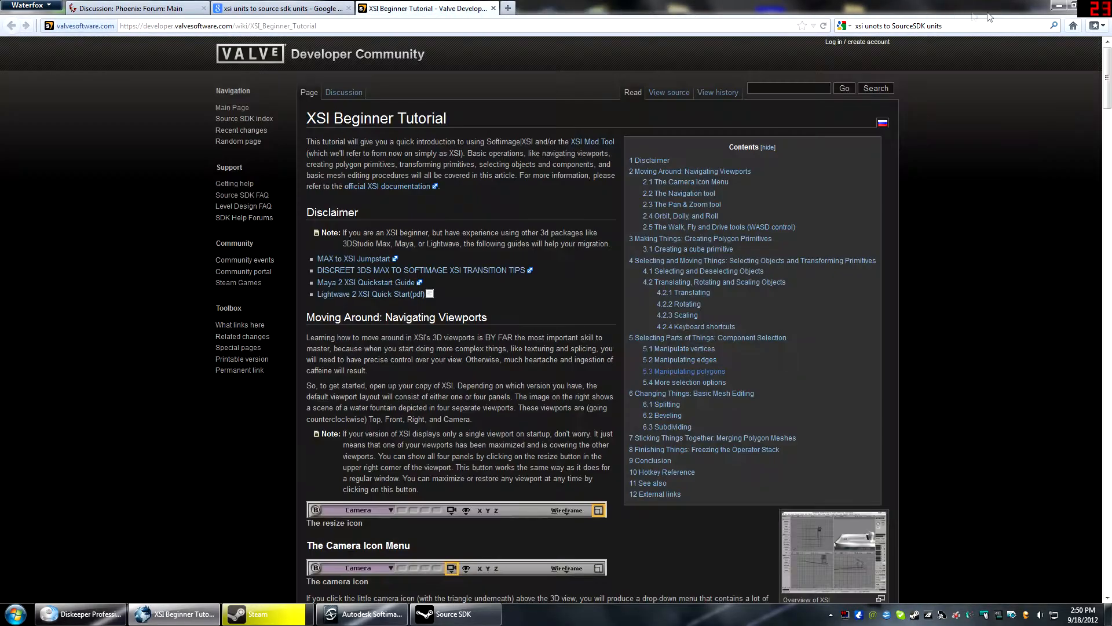
left_click(1060, 5)
key("s")
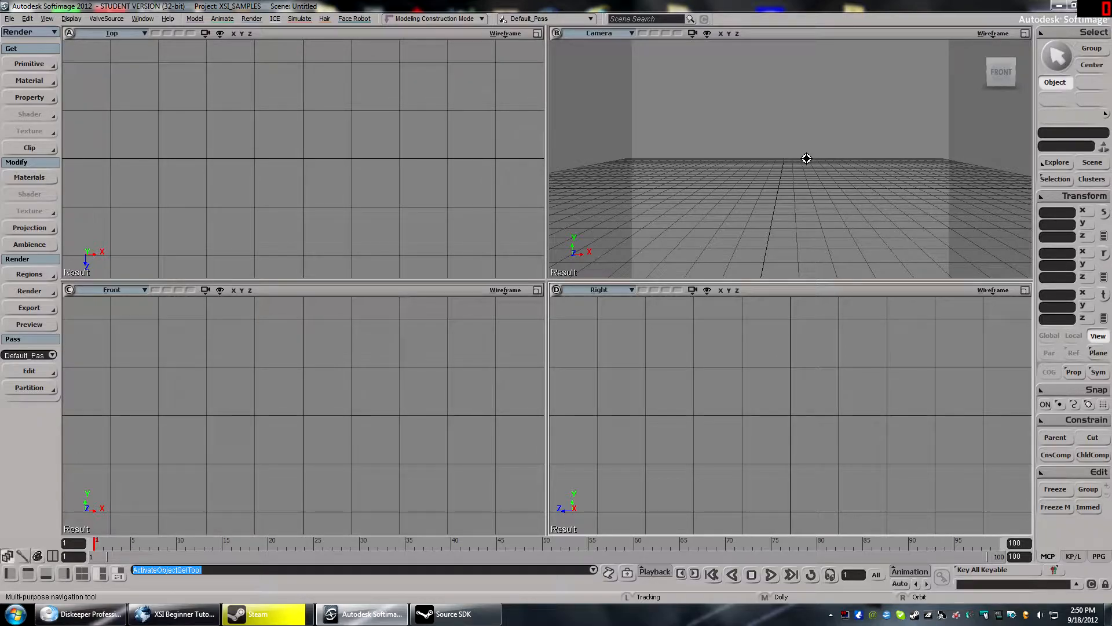
- Switch the modelling toolset from Render to Model
key("space")
key("s")
mouse_move(803, 151)
left_mouse_down()
mouse_move(794, 167)
mouse_move(765, 137)
mouse_move(789, 153)
left_mouse_up()
right_click_drag(789, 154, 747, 215)
left_click(34, 32)
left_click(26, 43)
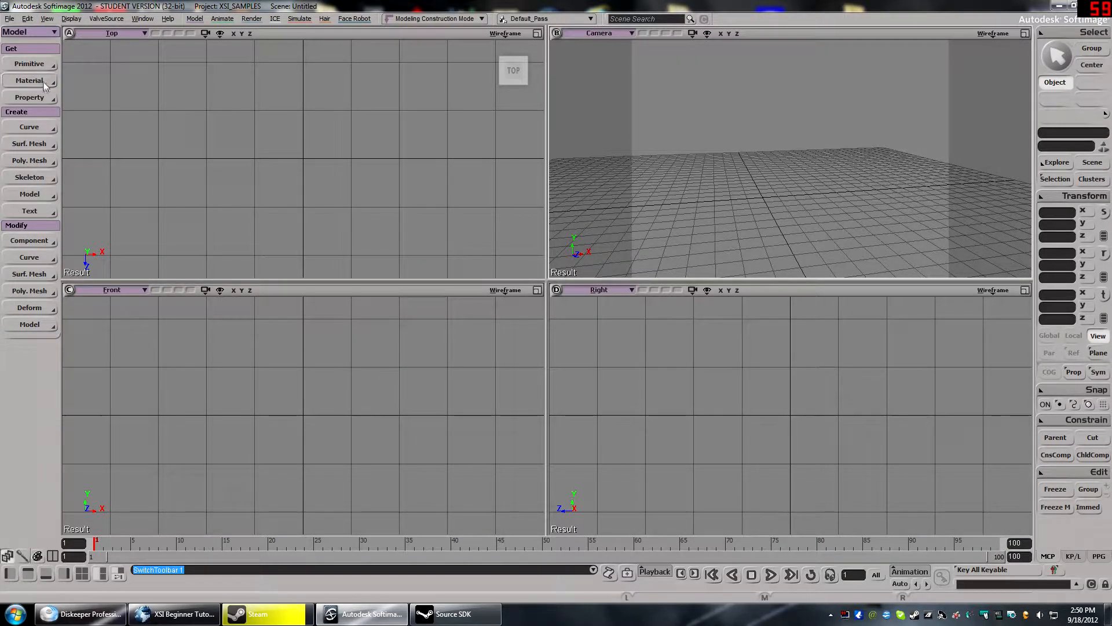
- Create a polygon mesh cube with its default settings and close its property editor
left_click(37, 64)
mouse_move(123, 84)
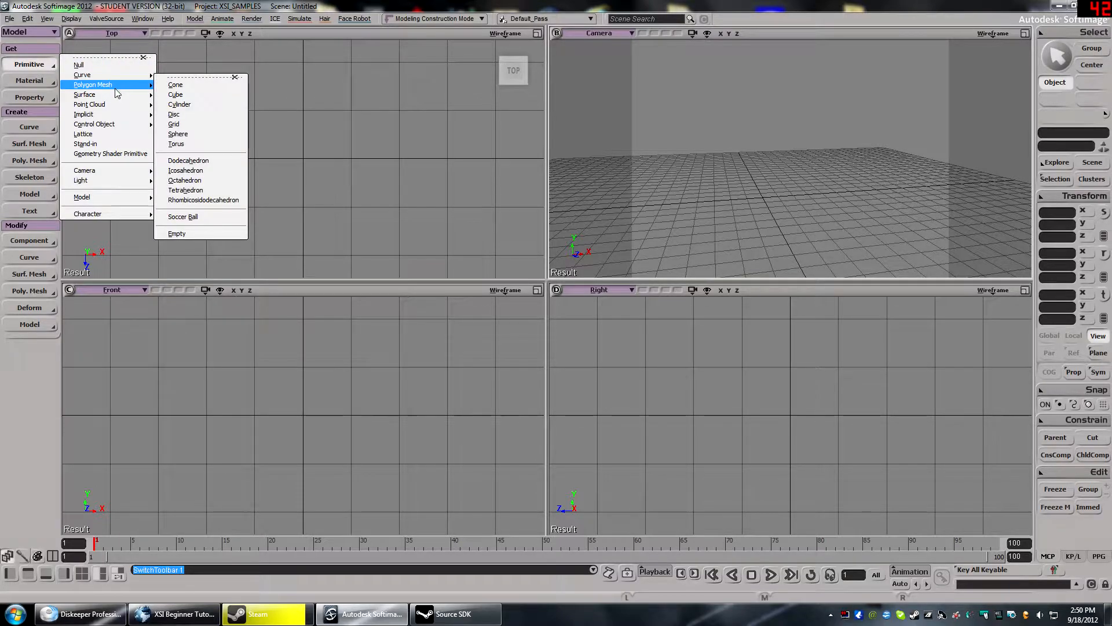
left_click(204, 94)
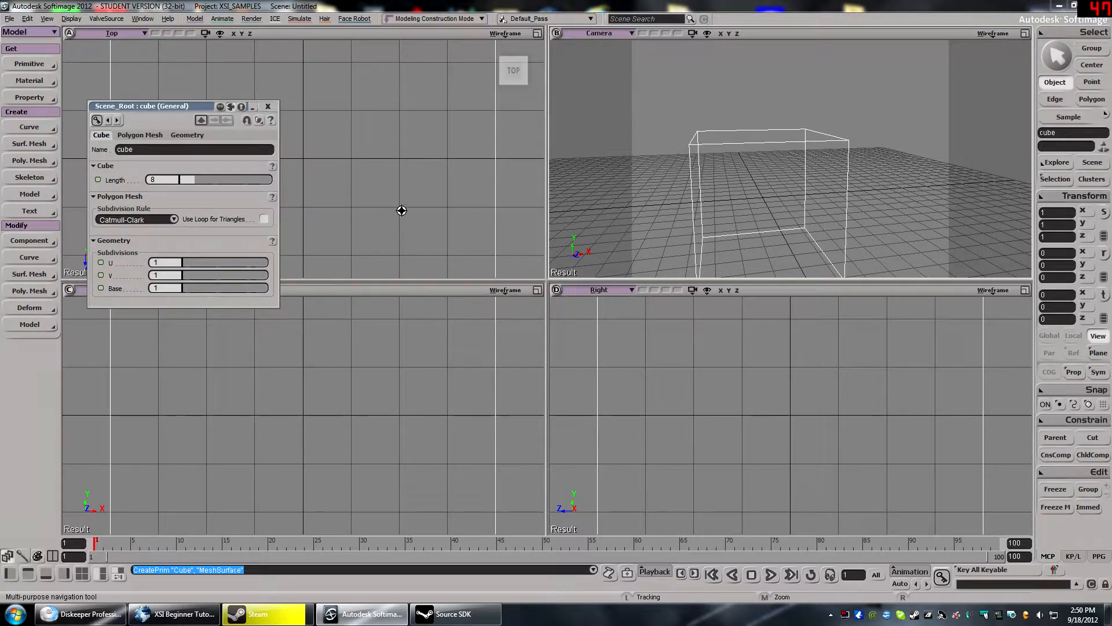
left_click(267, 106)
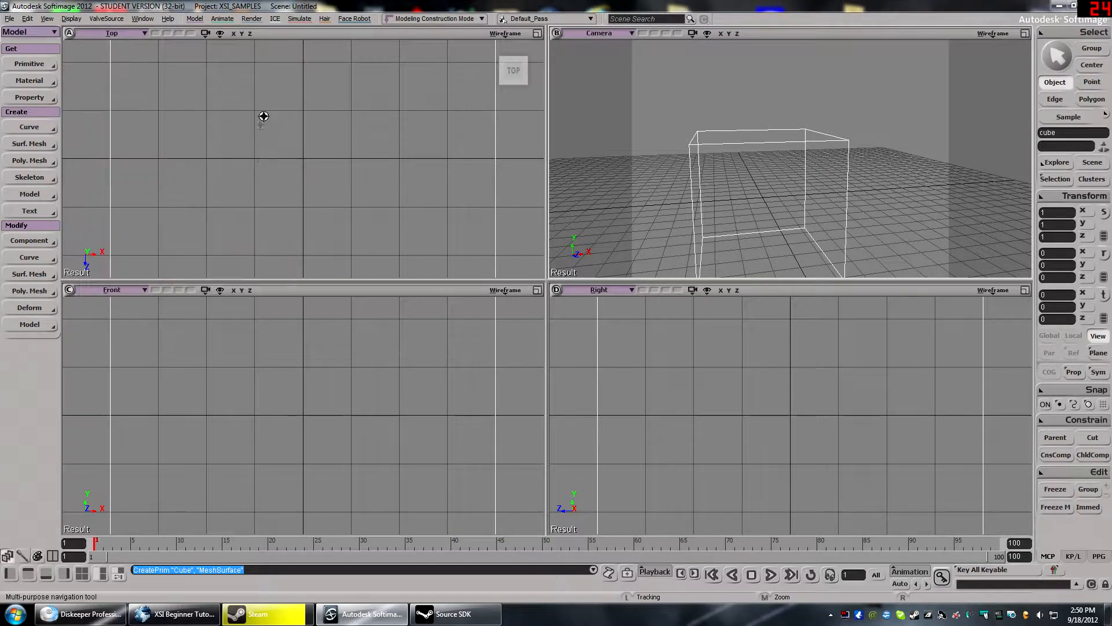
- Raise the cube about 4 units along the Y axis with the Translate tool
key("s")
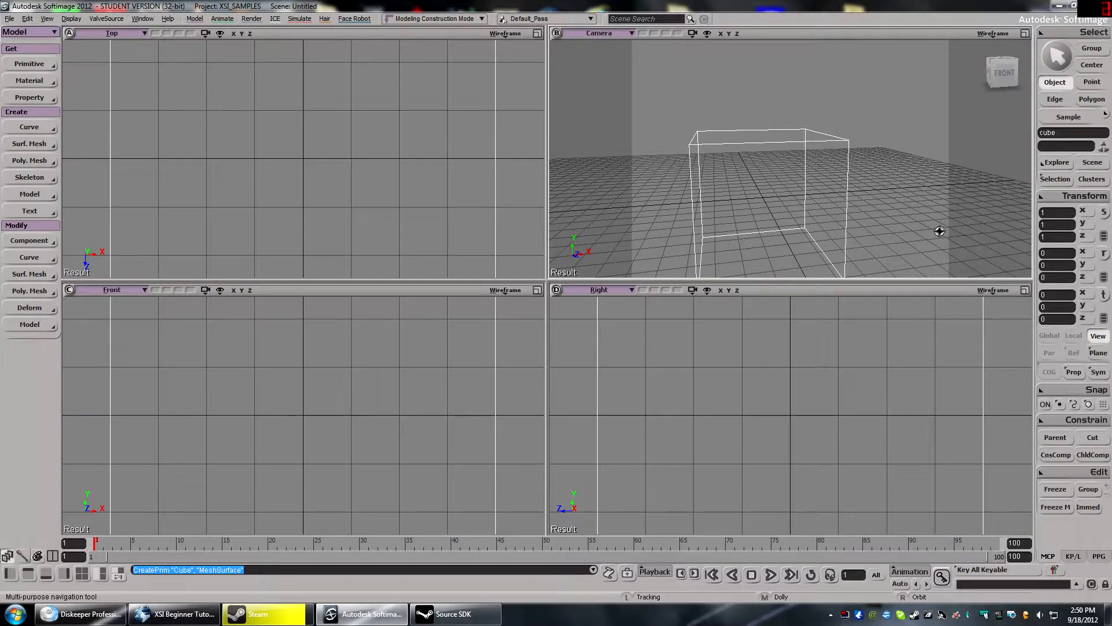
key("c")
key("v")
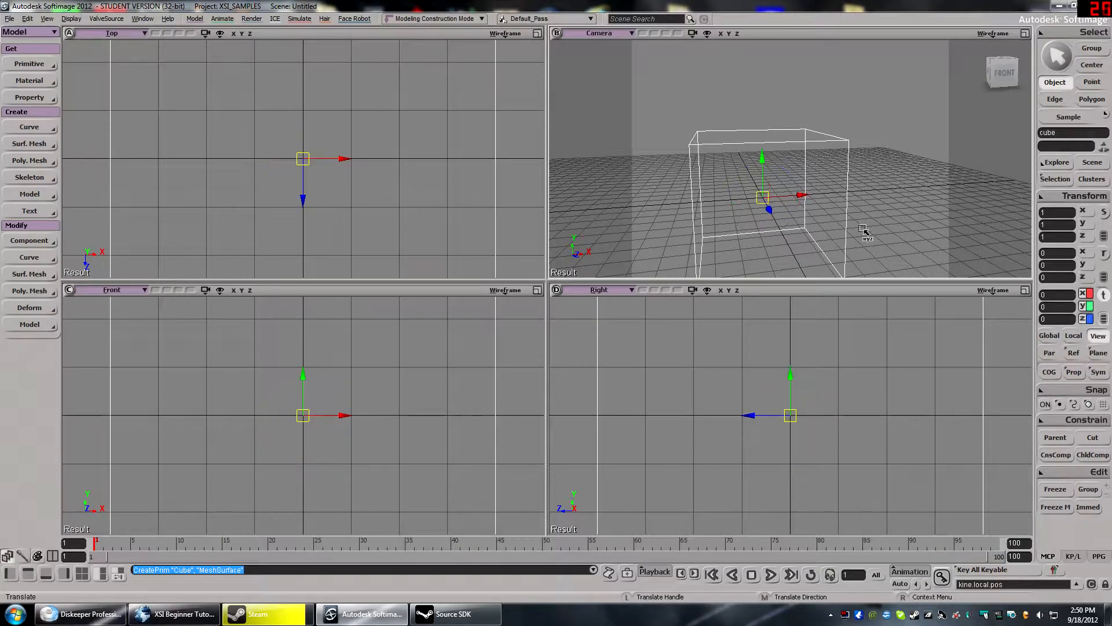
left_click_drag(751, 170, 751, 109)
- Shift the cube along X to about -1.44 and translate it back to about 0.11, with Y at about 3.94
left_click_drag(784, 155, 757, 152)
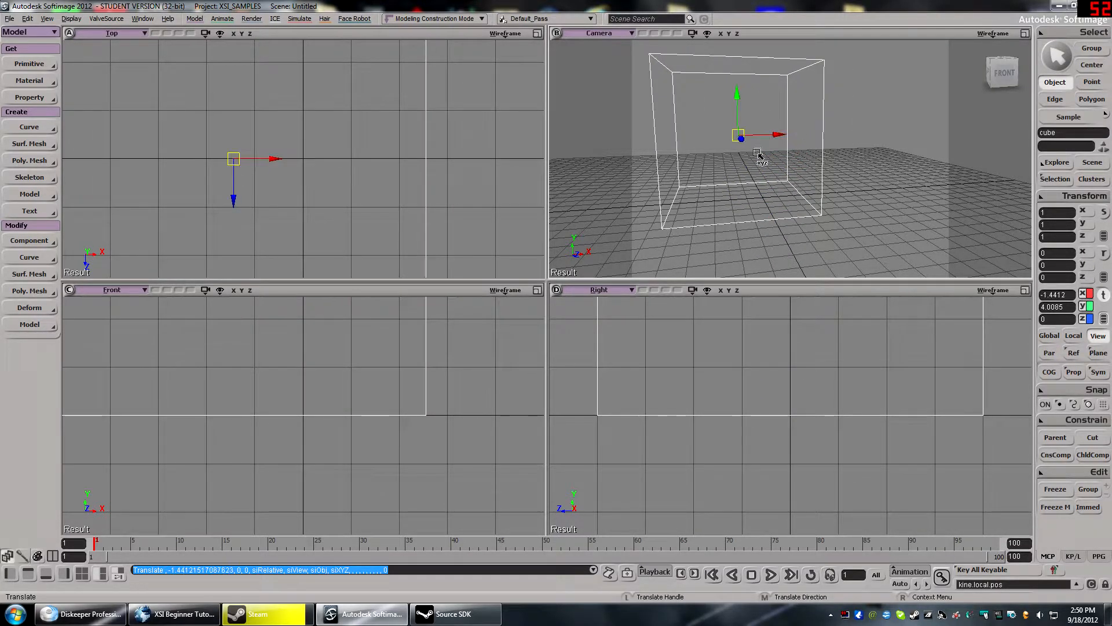
key("s")
scroll(756, 155, "down", 3)
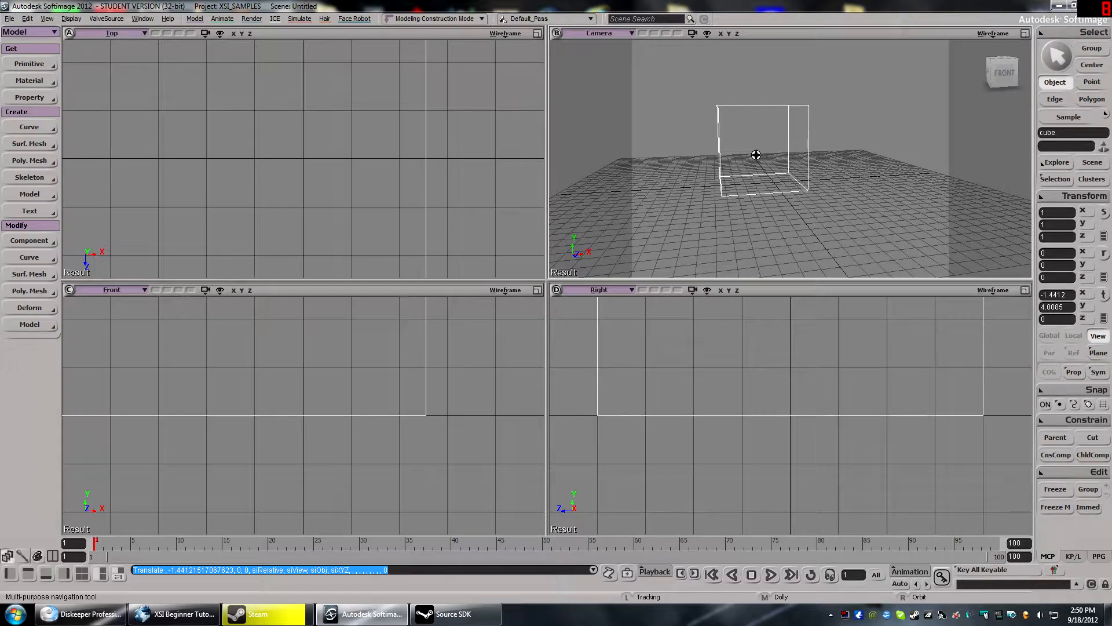
right_click_drag(740, 154, 832, 162)
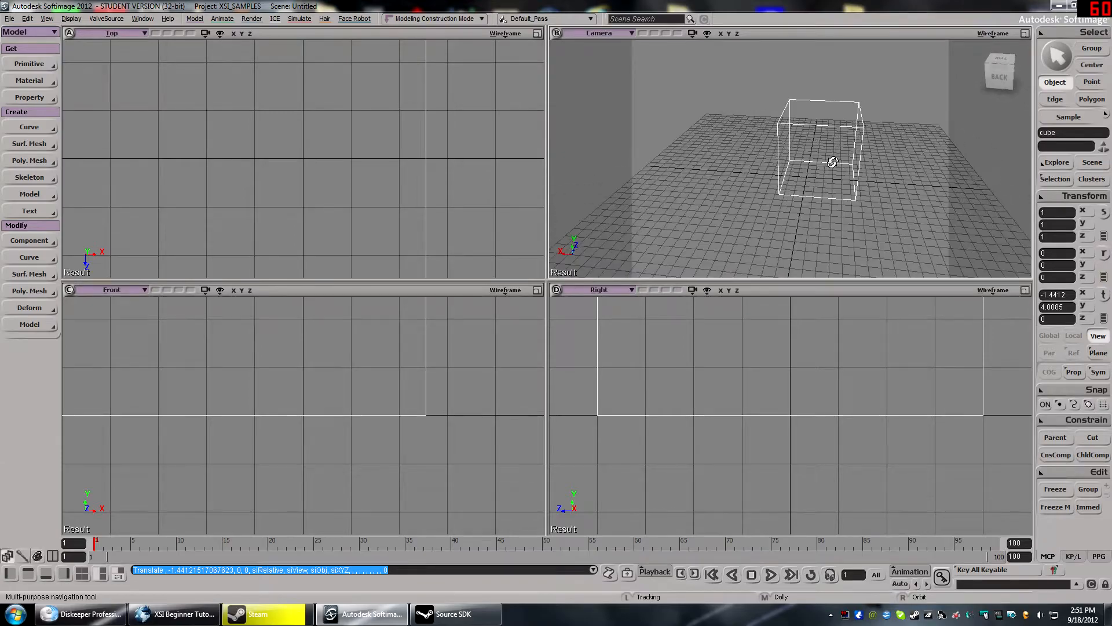
key("v")
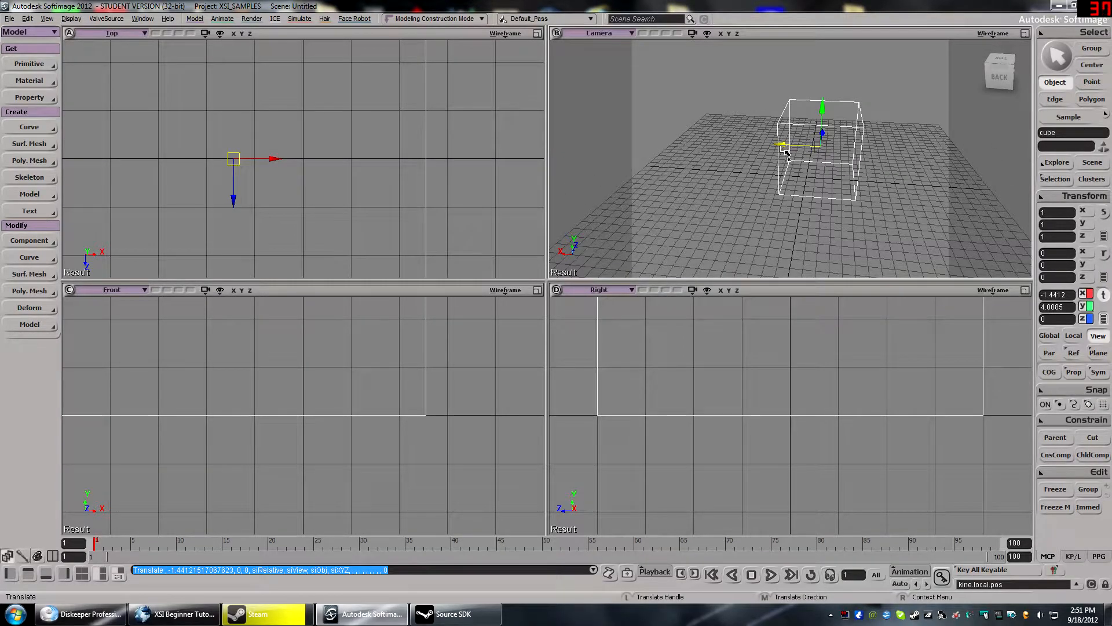
left_click_drag(787, 148, 799, 116)
- Rotate the cube about 9.1 degrees around Y and scale it uniformly to about 0.986
key("r")
left_click_drag(776, 158, 724, 188)
key("x")
mouse_move(810, 149)
left_mouse_down()
mouse_move(834, 168)
mouse_move(800, 145)
mouse_move(881, 193)
mouse_move(810, 154)
left_mouse_up()
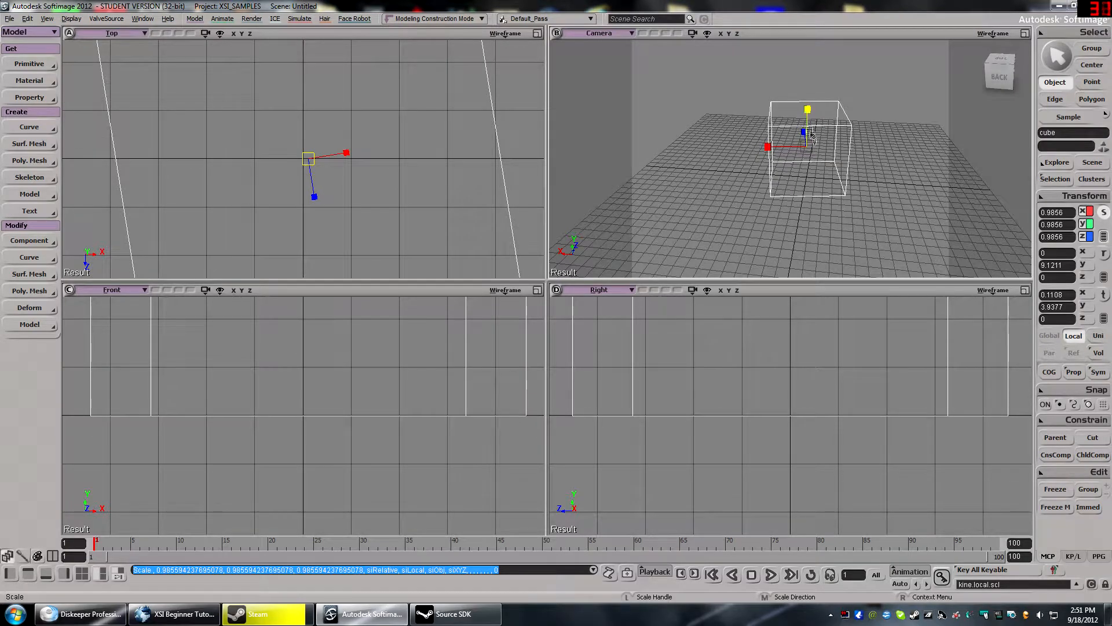
- Stretch the cube non-uniformly to a scale of about 2.11 on X, 0.92 on Y and 2.05 on Z
key("s")
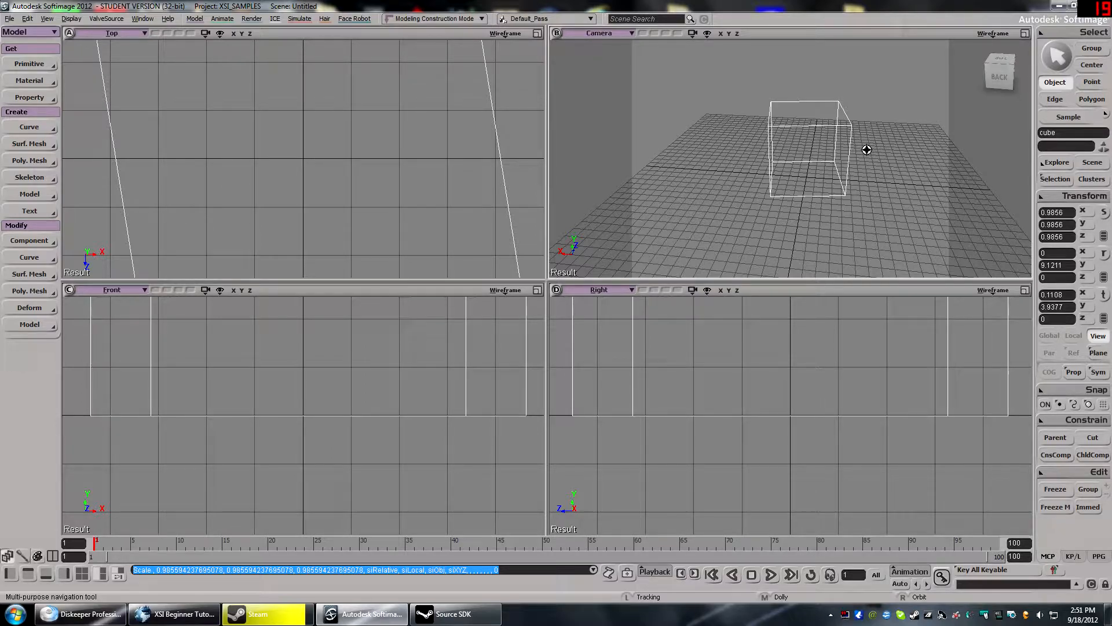
right_click_drag(877, 146, 806, 149)
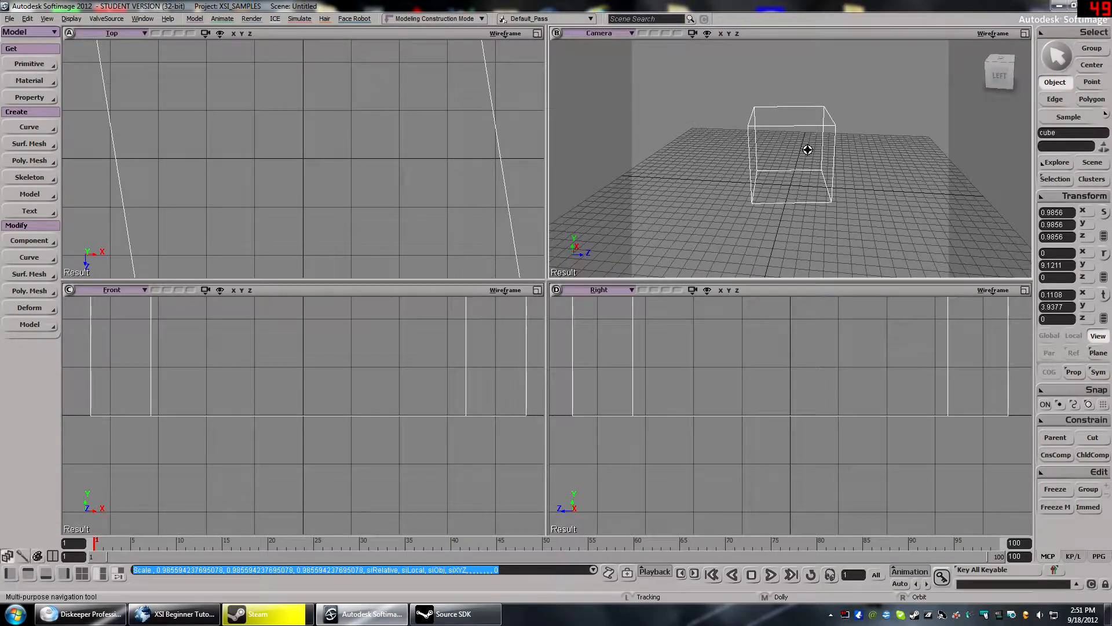
key("x")
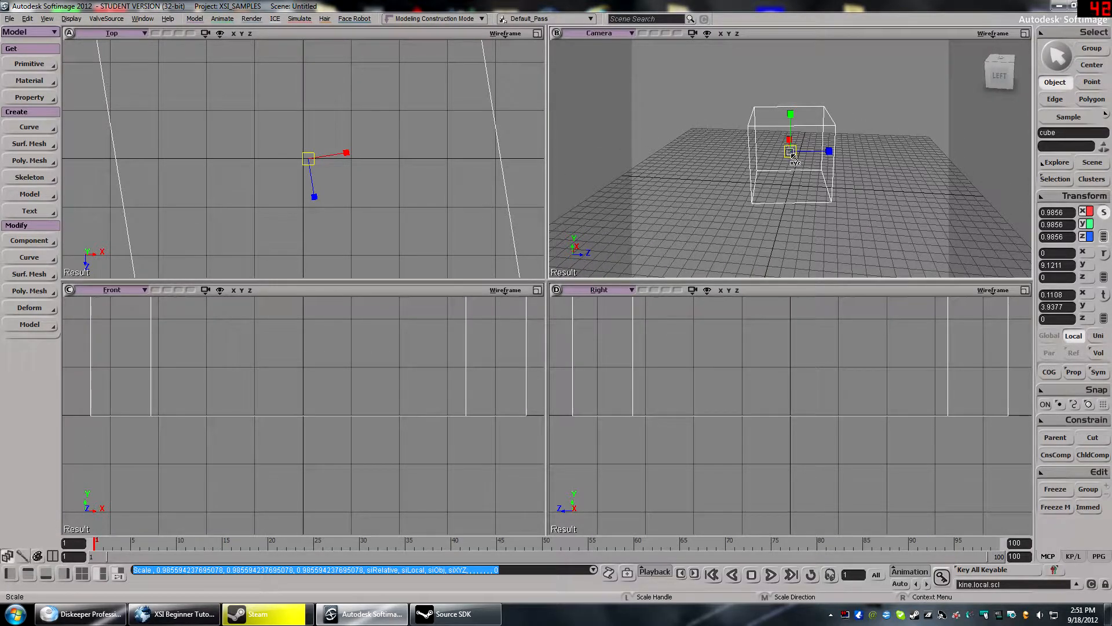
scroll(792, 152, "up", 6)
left_click_drag(792, 129, 797, 139)
left_click(797, 114)
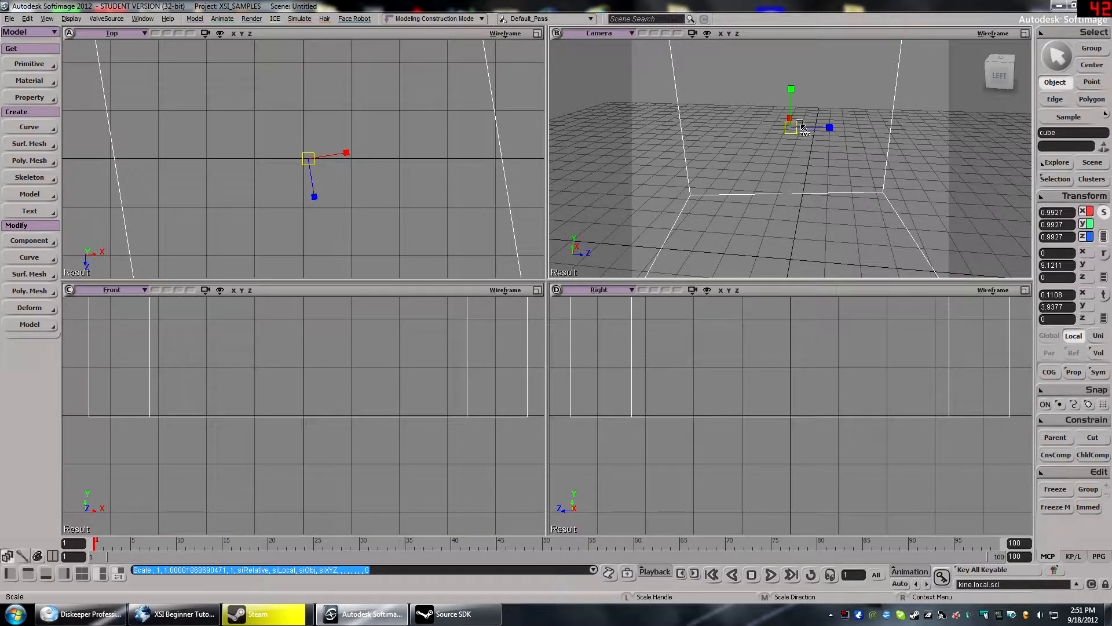
left_click_drag(805, 128, 773, 68)
scroll(857, 137, "down", 5)
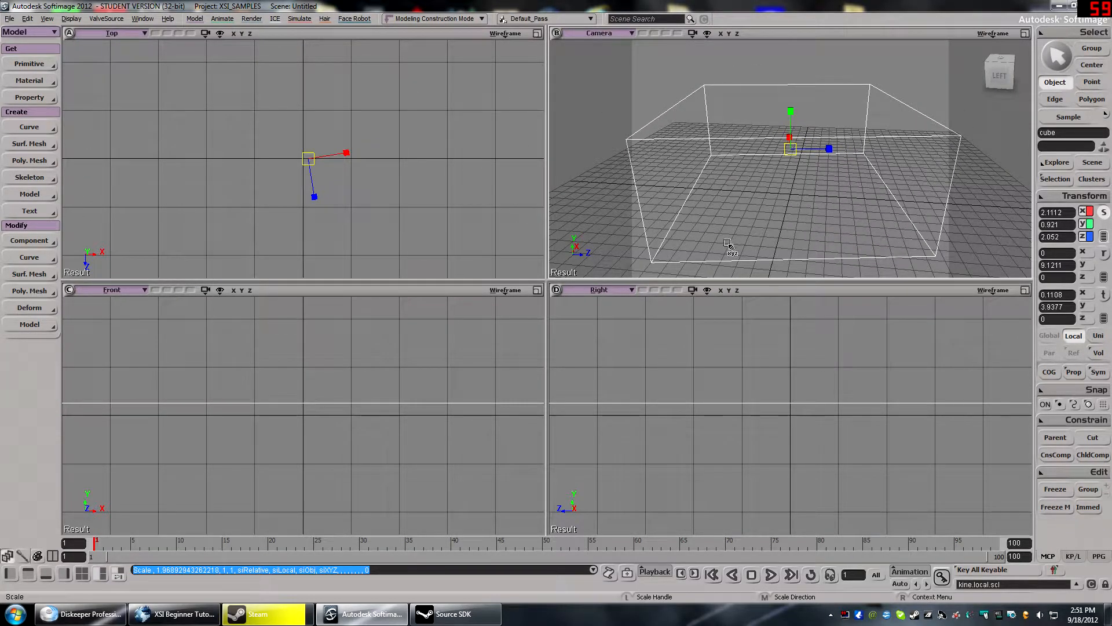
- Undo the cube's scaling, rotation and sideways moves, keeping only its raised position on Y
key("ctrl+z")
key("ctrl+z")
key("ctrl+z")
key("ctrl+z")
key("ctrl+z")
key("ctrl+z")
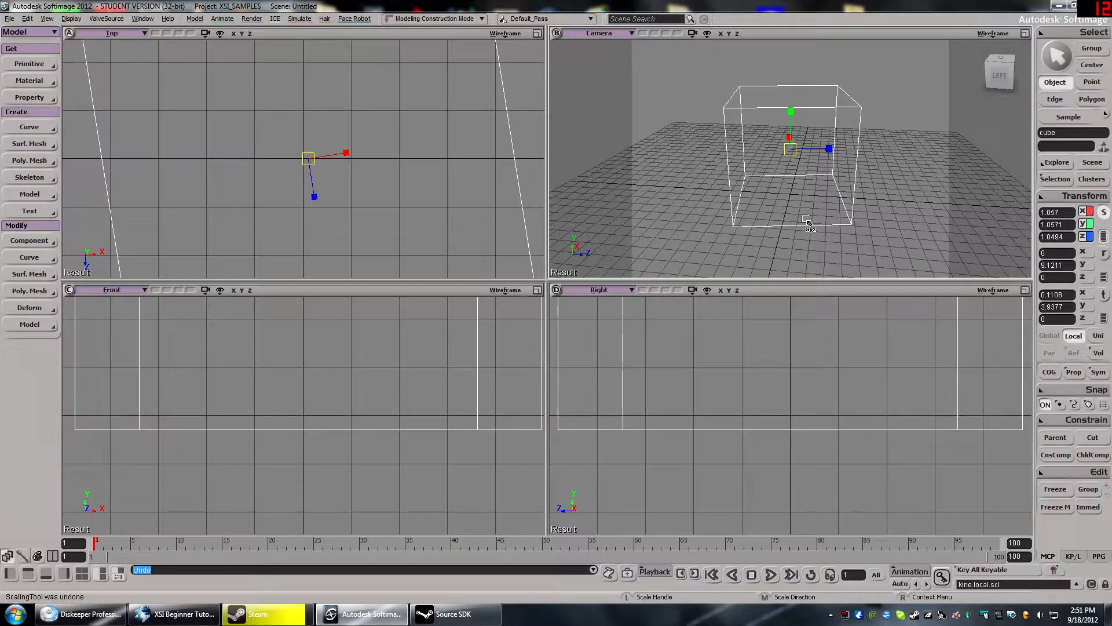
key("ctrl+z")
key("ctrl+z")
key("ctrl+z")
key("ctrl+z")
key("ctrl+z")
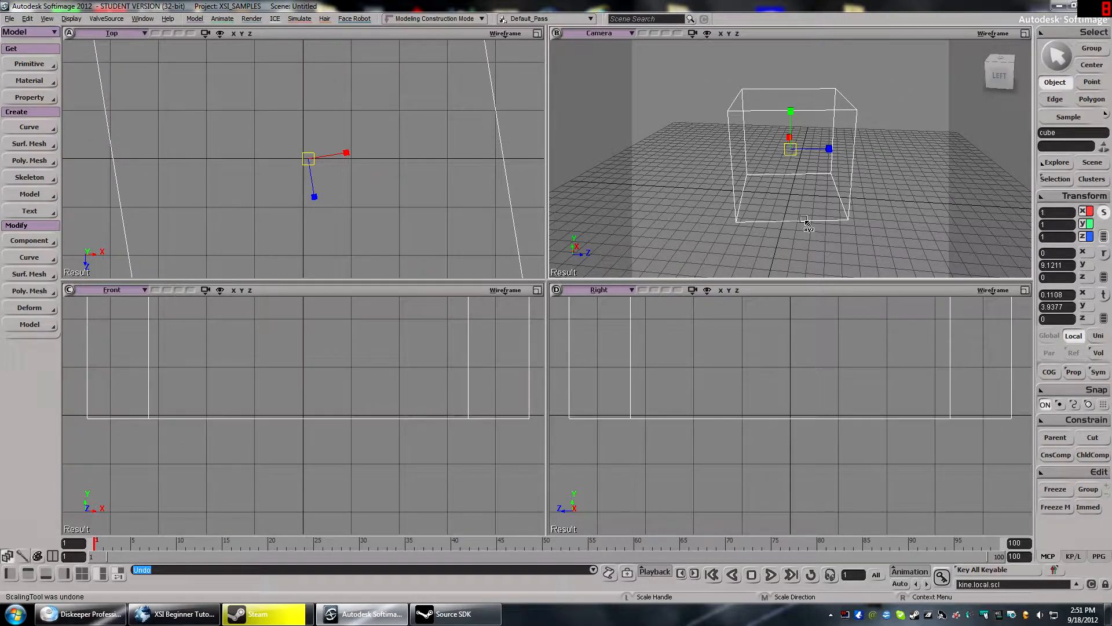
key("ctrl+z")
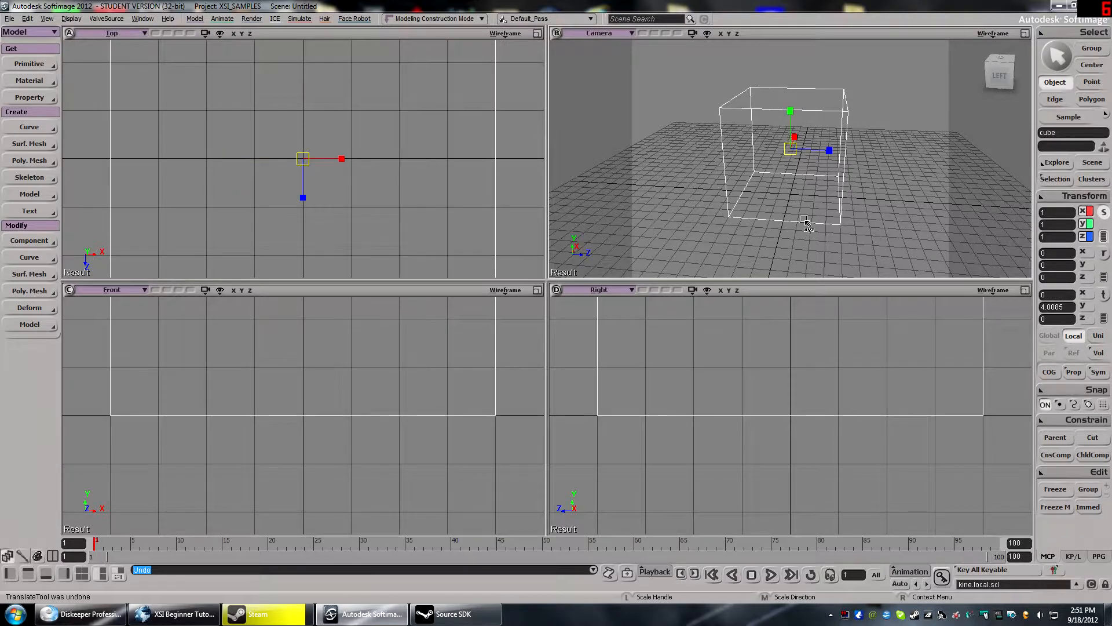
- Show the Translate, Rotate and Scale manipulators on the cube one after another
key("s")
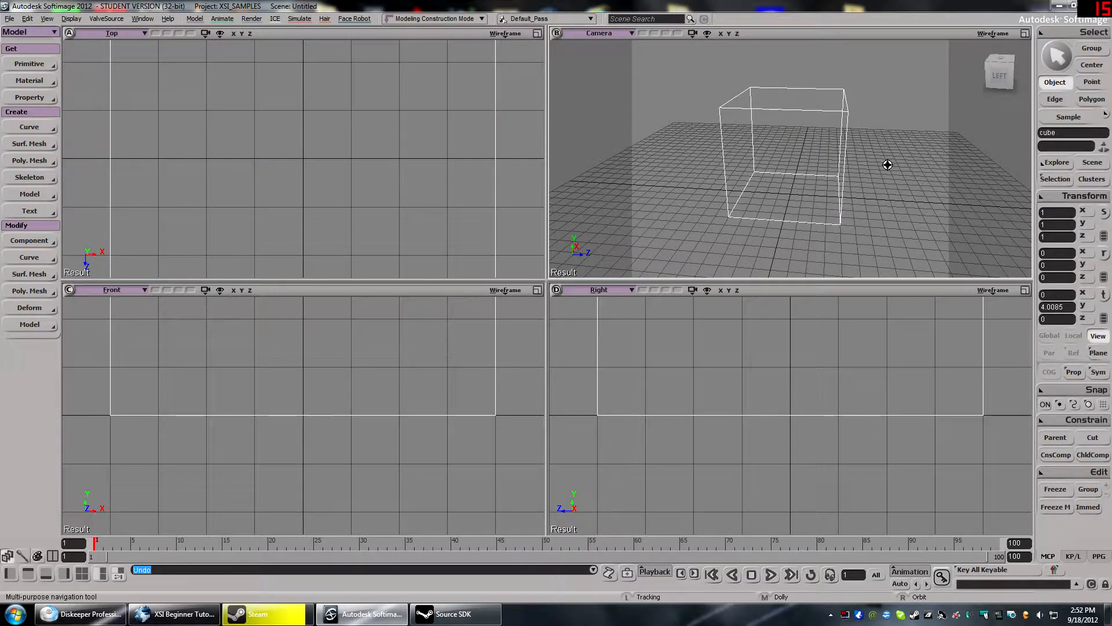
key("v")
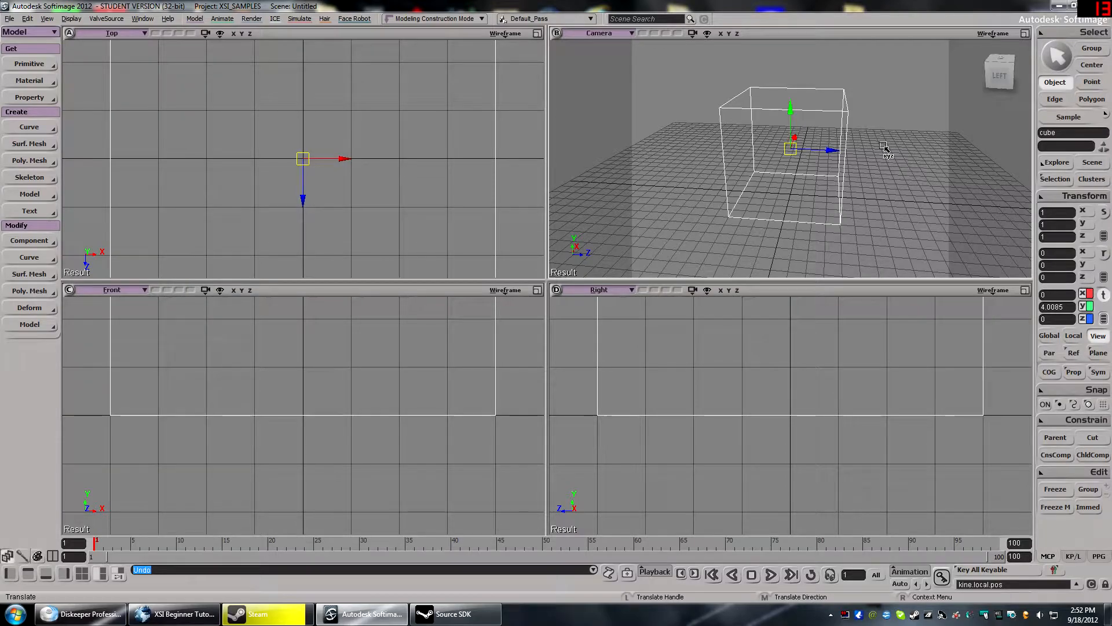
key("c")
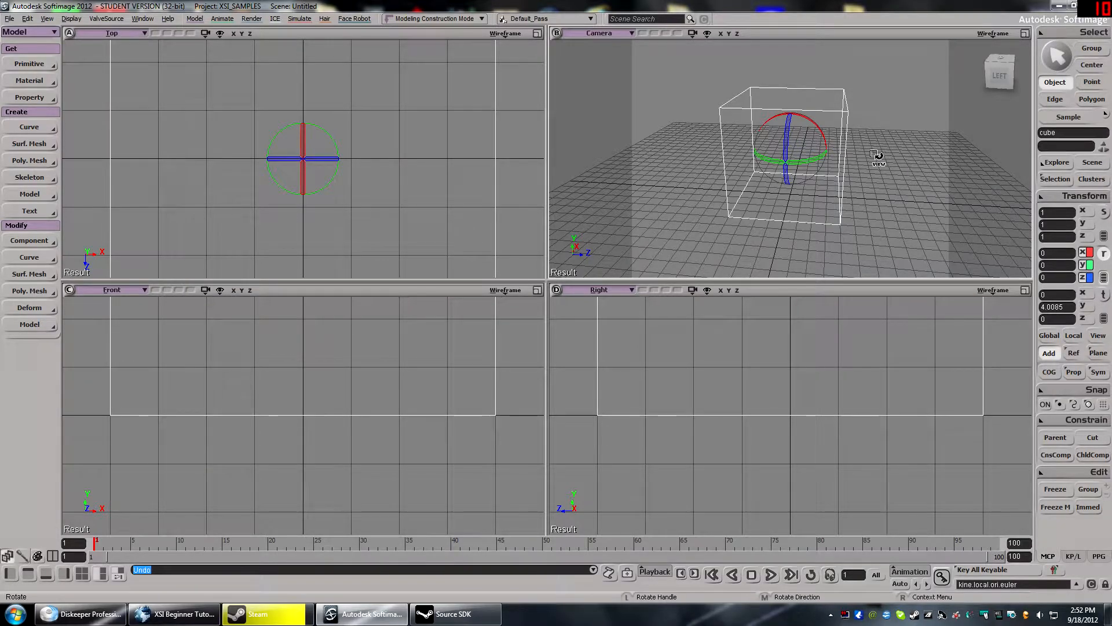
key("x")
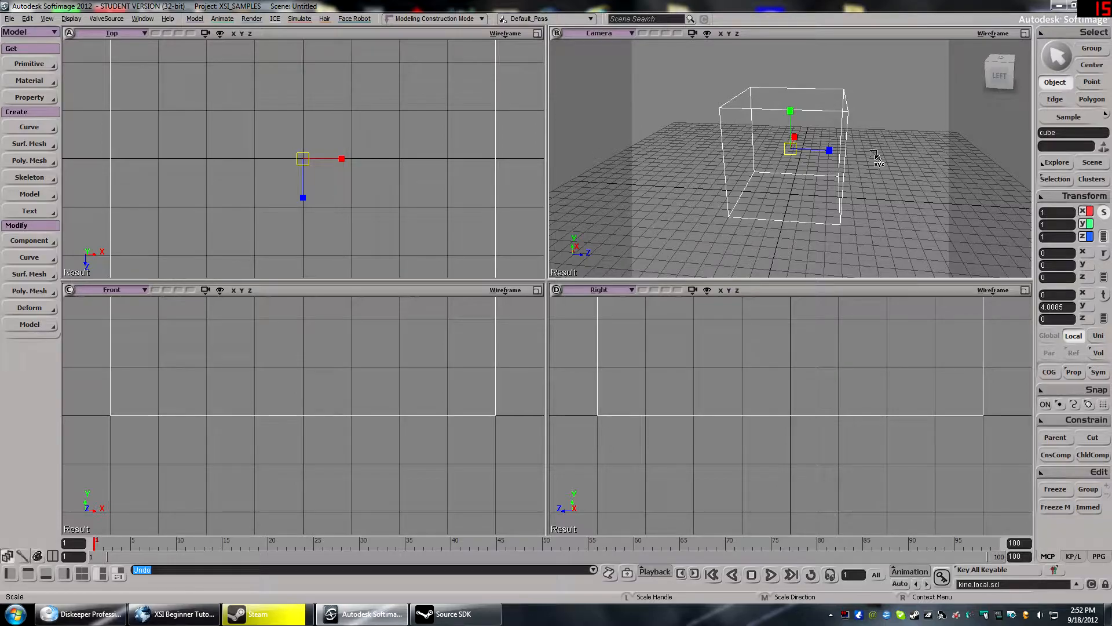
- Examine the cube from several sides in the camera view using both the navigation and the Pan/Zoom tools
key("z")
scroll(874, 155, "up", 3)
key("s")
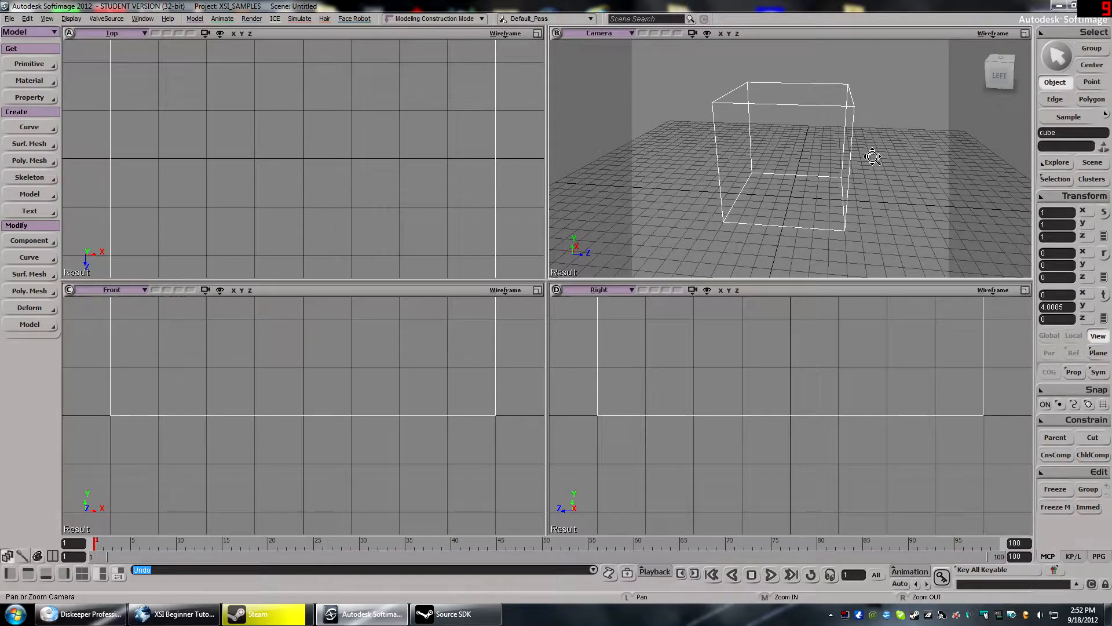
right_click_drag(882, 153, 807, 160)
left_click_drag(807, 159, 827, 136)
right_click_drag(827, 136, 799, 135)
middle_click_drag(800, 135, 797, 173)
key("z")
left_click_drag(786, 151, 829, 166)
right_click_drag(841, 168, 816, 161)
middle_click_drag(815, 161, 797, 166)
left_click_drag(786, 153, 803, 203)
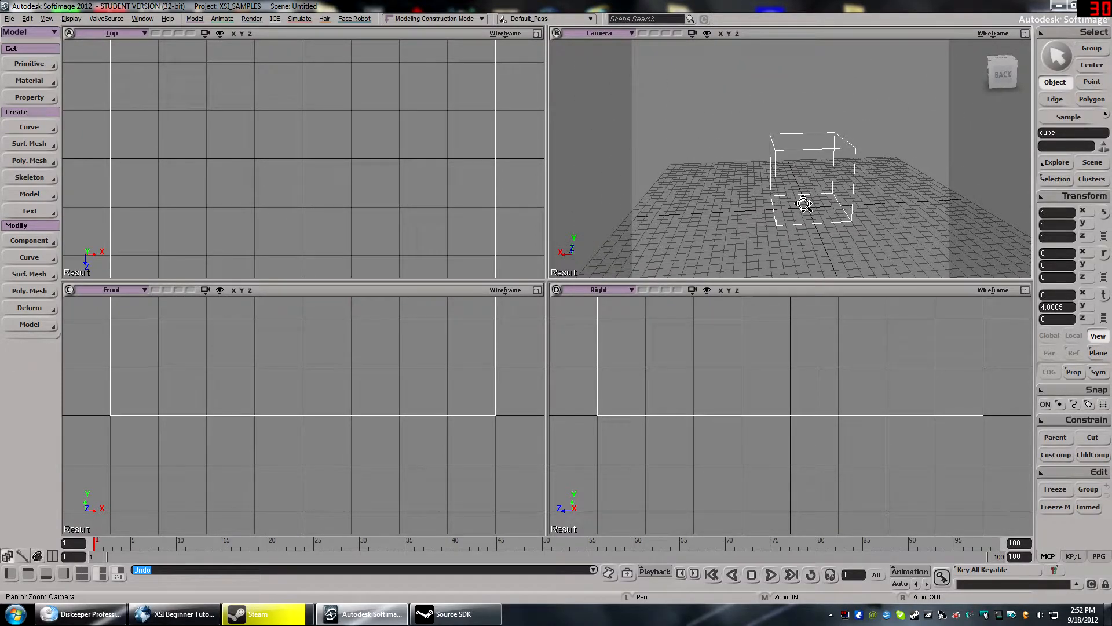
- Compare close-up and distant camera views of the cube on the floor grid, alternating the orbit and zoom tools
key("s")
middle_click_drag(819, 203, 825, 204)
scroll(824, 205, "down", 6)
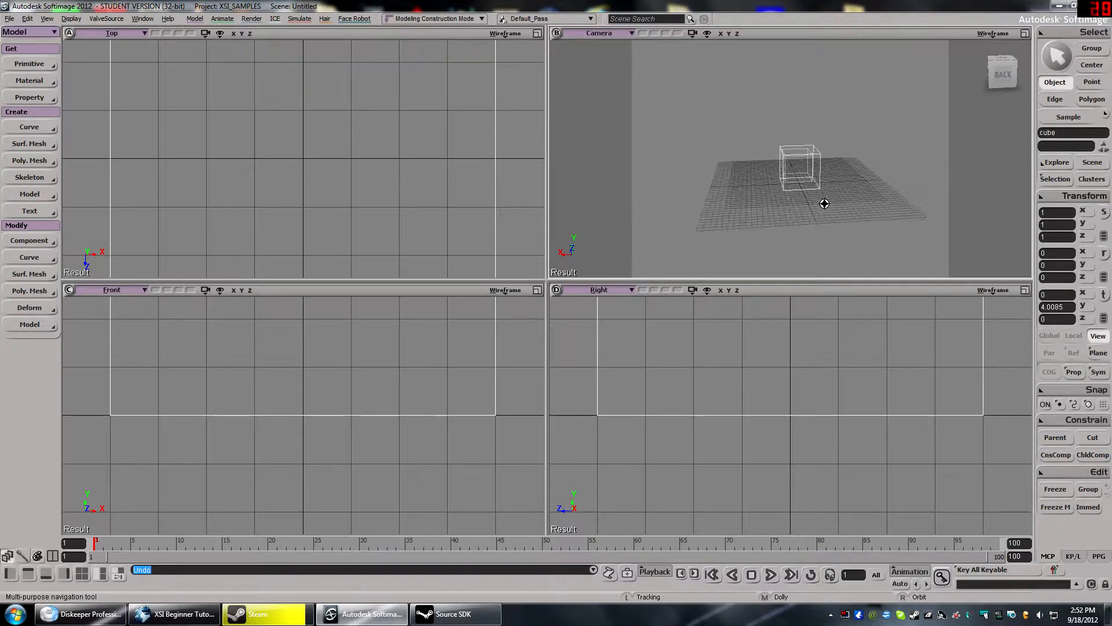
scroll(824, 204, "up", 8)
key("space")
key("s")
right_click_drag(829, 203, 664, 185)
scroll(665, 182, "down", 5)
key("z")
scroll(672, 183, "down", 3)
scroll(685, 189, "up", 7)
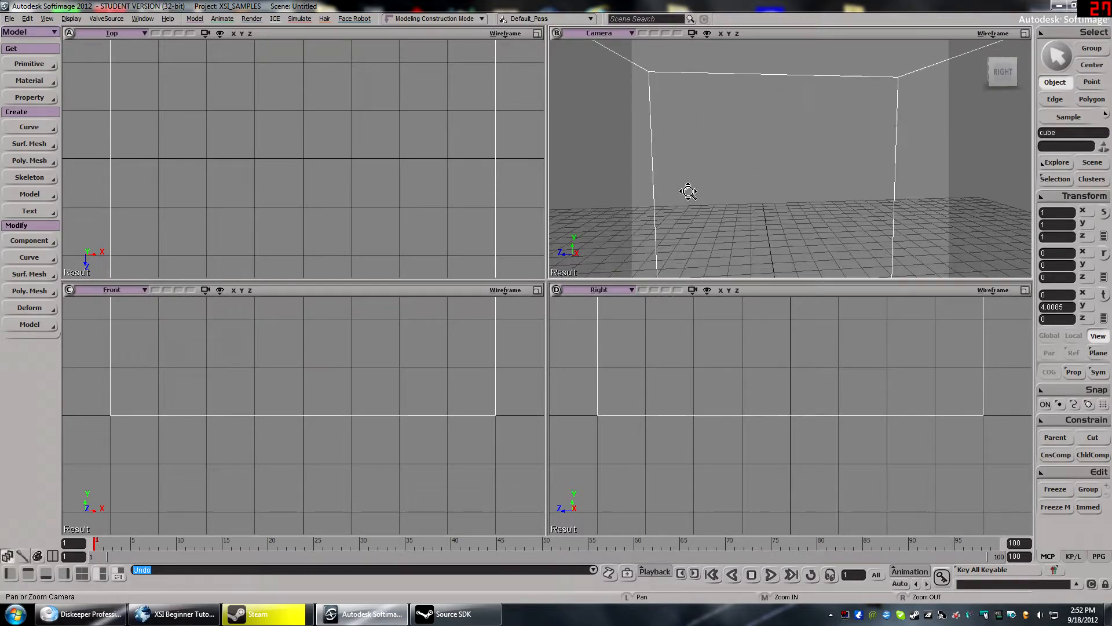
scroll(690, 190, "up", 4)
scroll(691, 192, "down", 3)
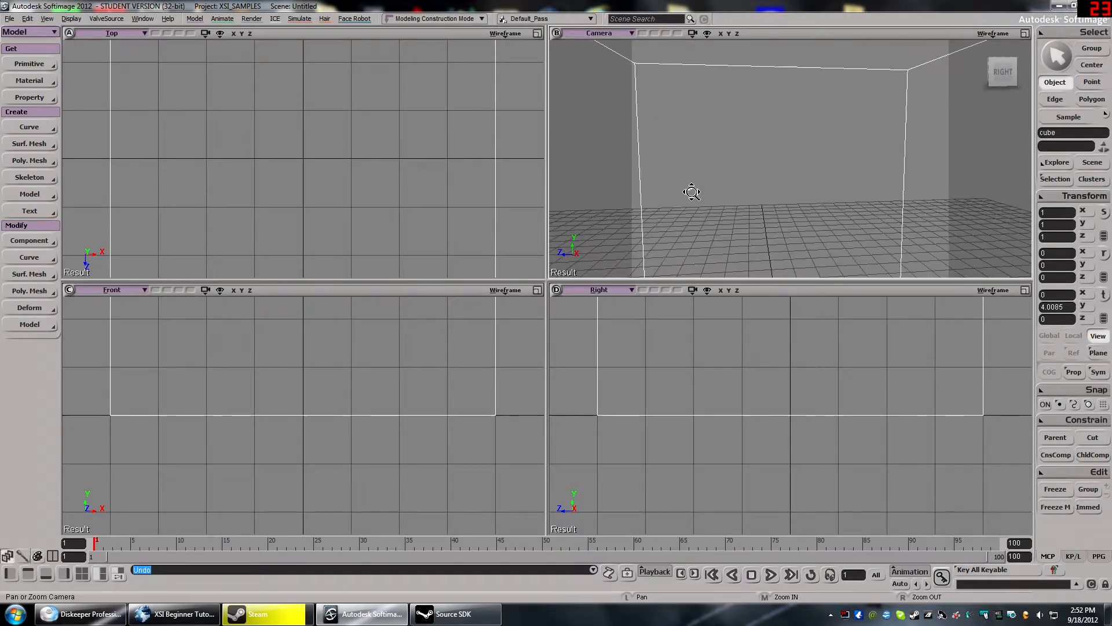
scroll(692, 193, "down", 6)
key("s")
right_click_drag(746, 206, 739, 235)
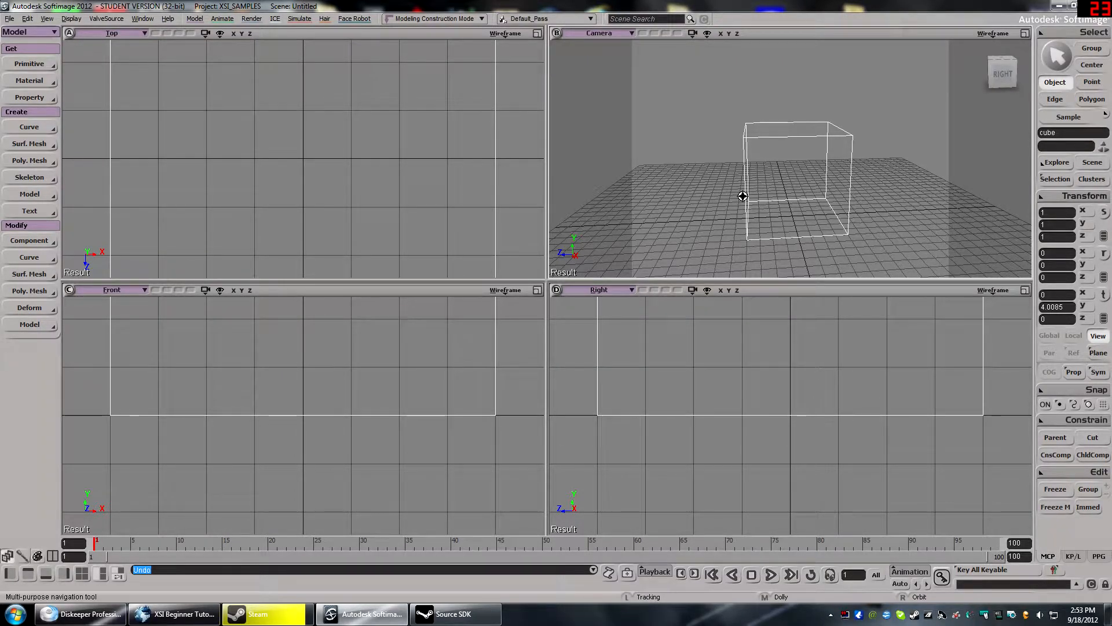
- Launch the Hammer World Editor from Source SDK and open the recent map city_25.vmf
left_click(462, 613)
double_click(515, 204)
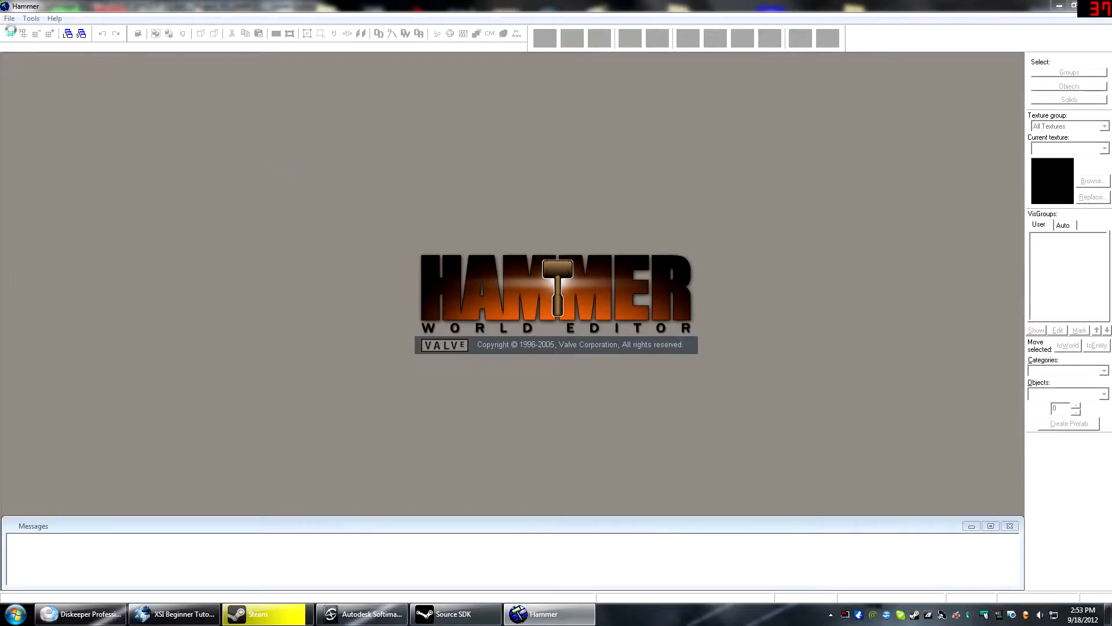
left_click(9, 18)
left_click(41, 62)
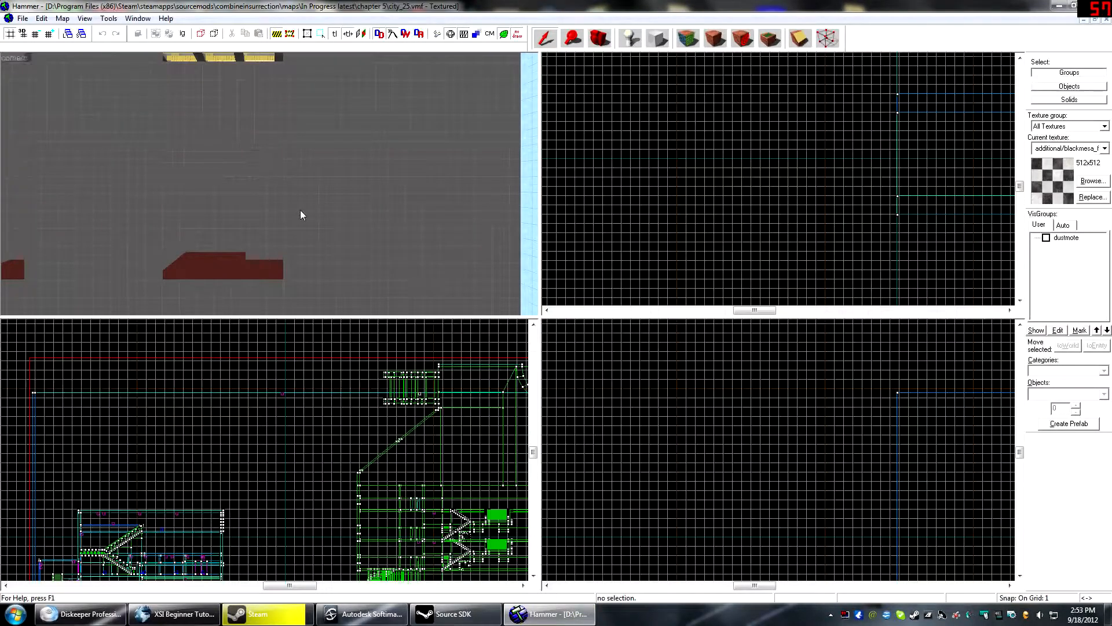
- Ungroup the wall geometry in the 3D camera view and select the long red trim solid along the wall
key("z")
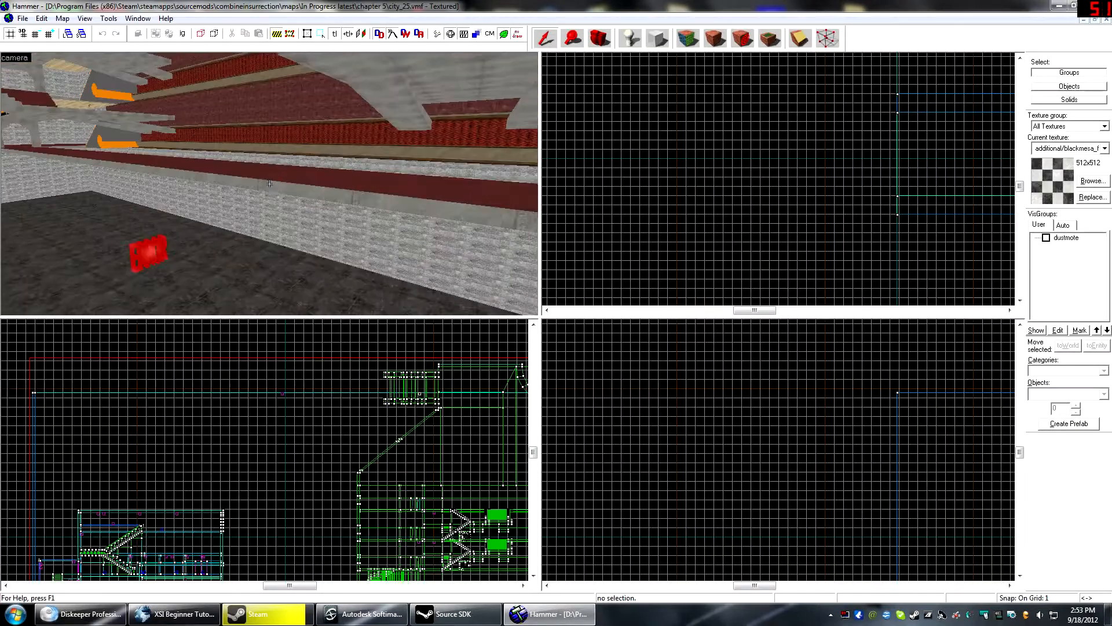
left_click(270, 183)
left_click(170, 36)
left_click(213, 141)
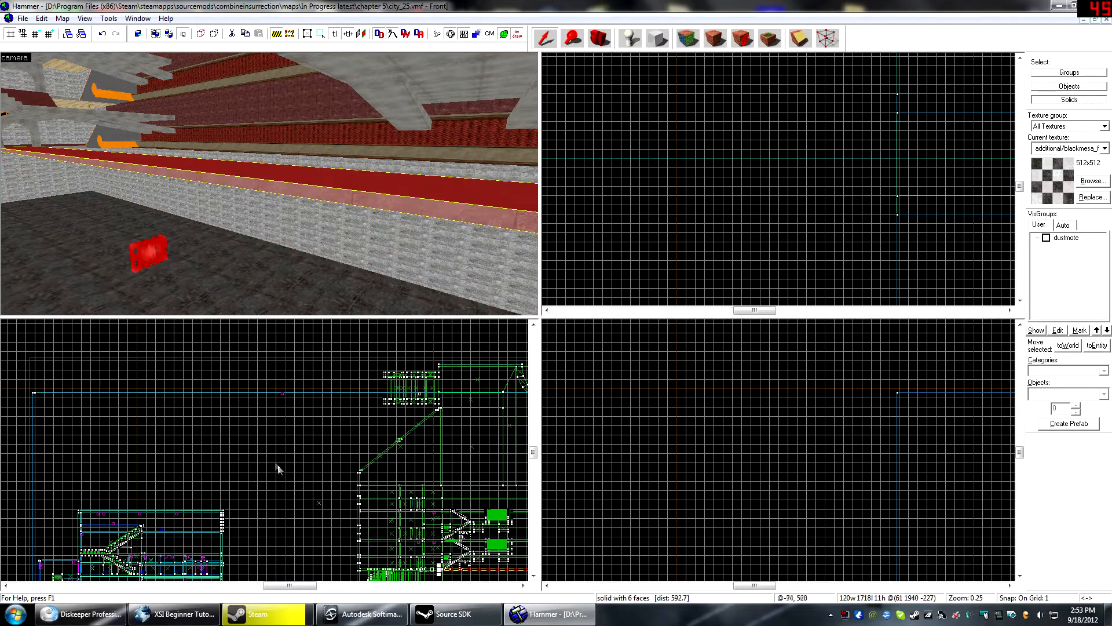
- Check the selected trim solid in the front view, close Hammer and minimize the Source SDK launcher to return to Softimage
scroll(275, 463, "down", 3)
scroll(336, 470, "up", 6)
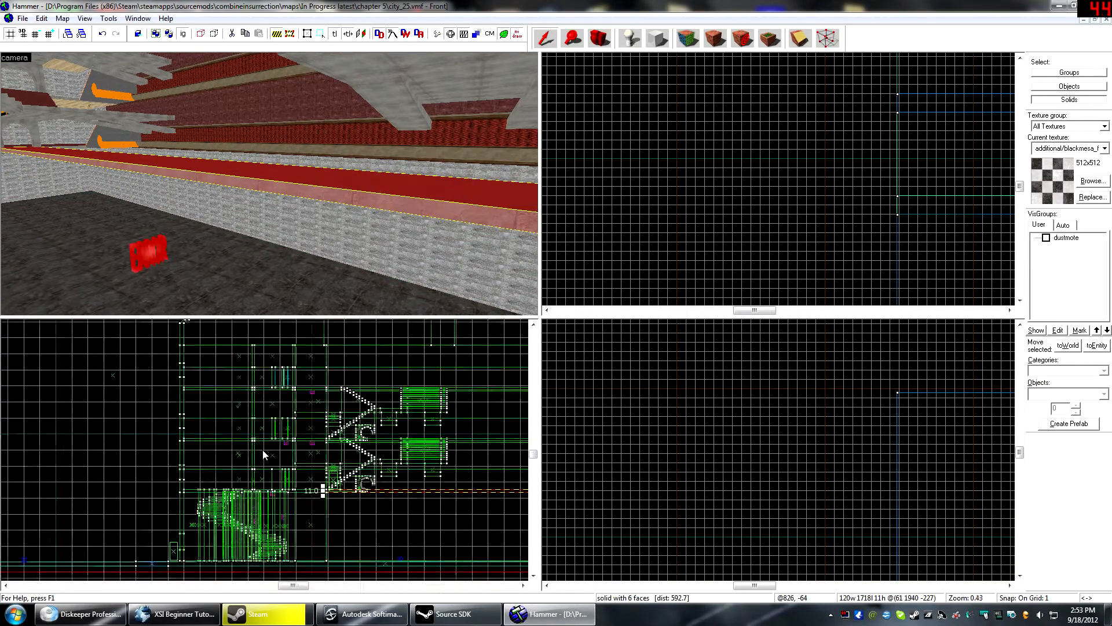
scroll(262, 450, "up", 2)
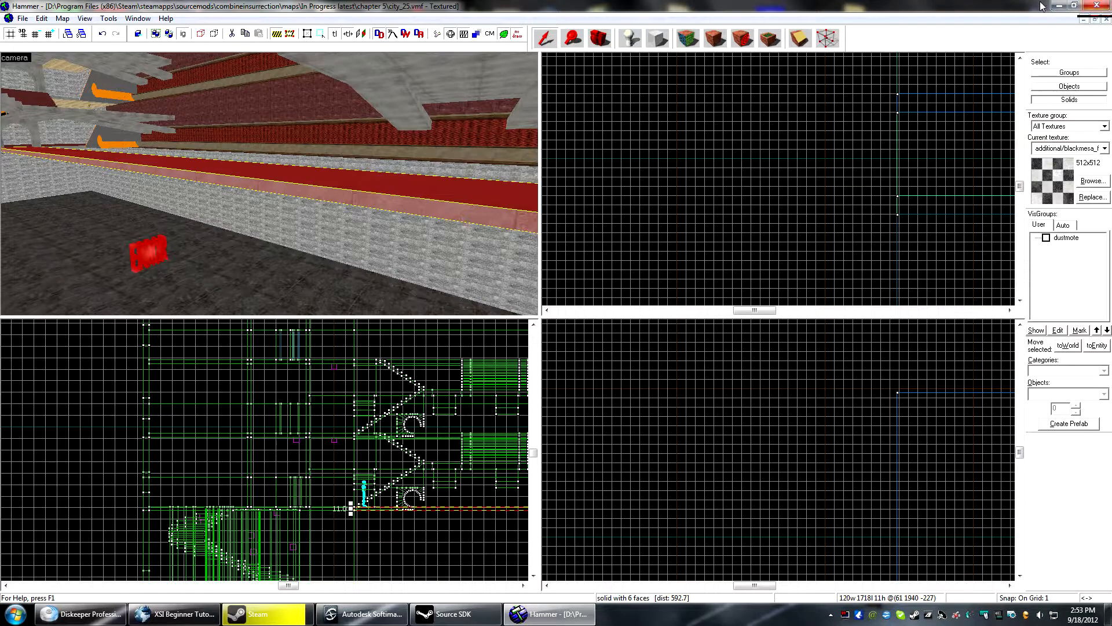
left_click(1096, 6)
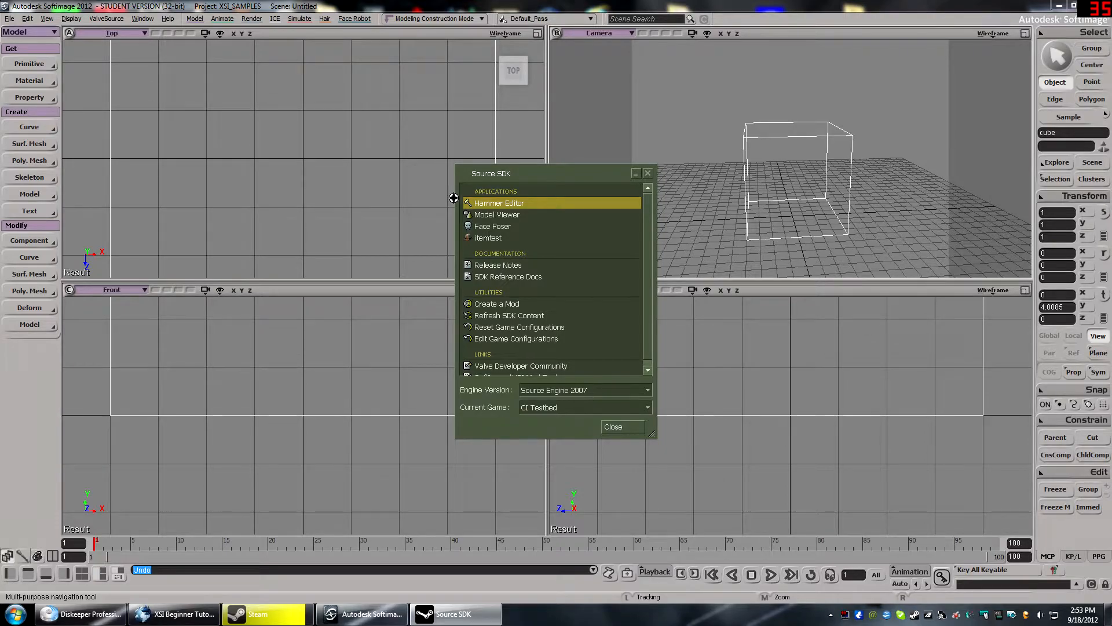
left_click(636, 173)
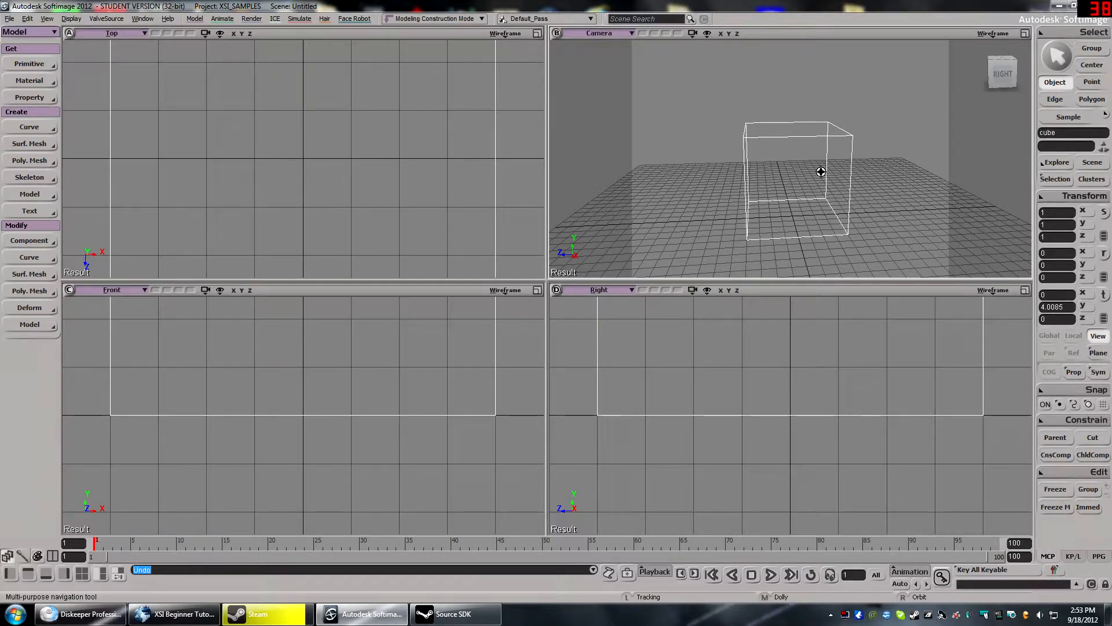
- Open the cube's property editor, move it clear of the toolbar and review its geometry, transform and visibility settings
mouse_move(835, 192)
right_mouse_down()
mouse_move(784, 178)
mouse_move(838, 172)
mouse_move(843, 182)
right_mouse_up()
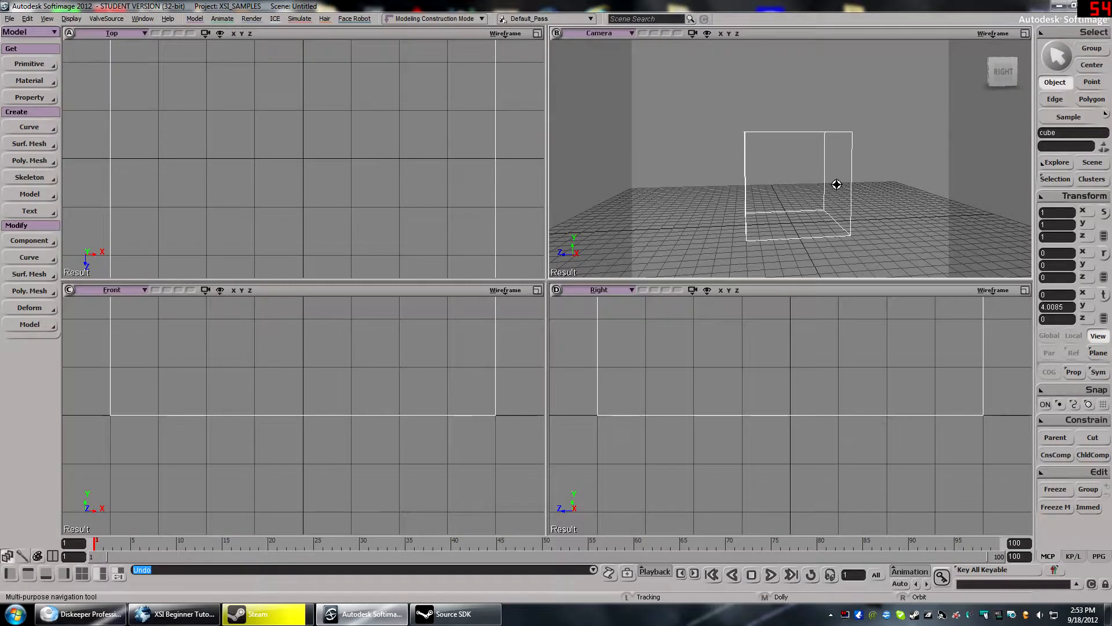
key("Return")
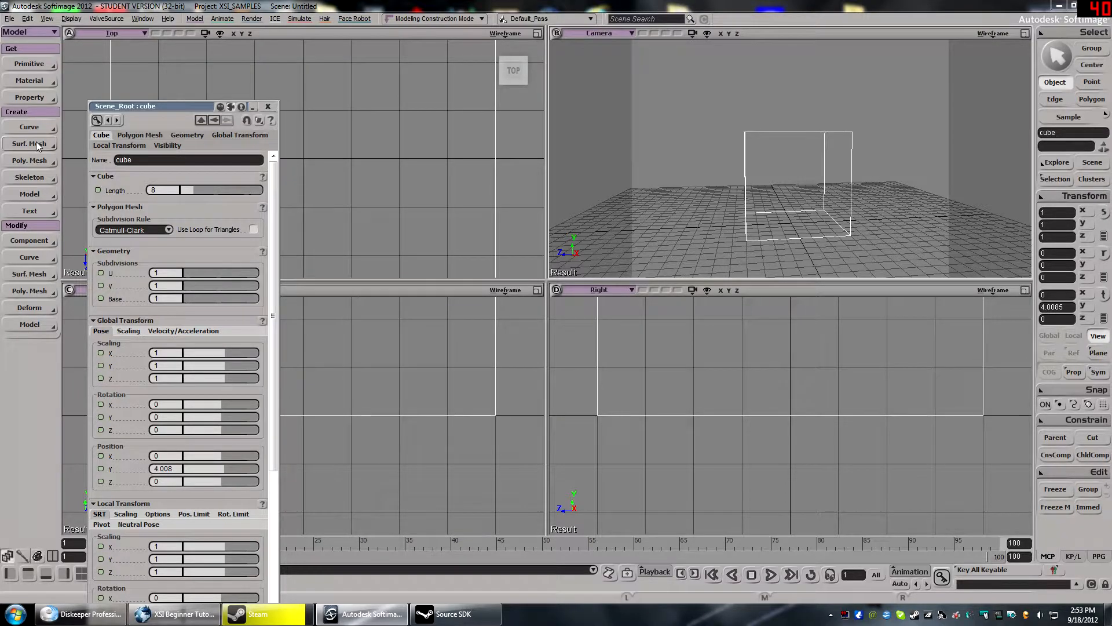
left_click_drag(148, 107, 277, 36)
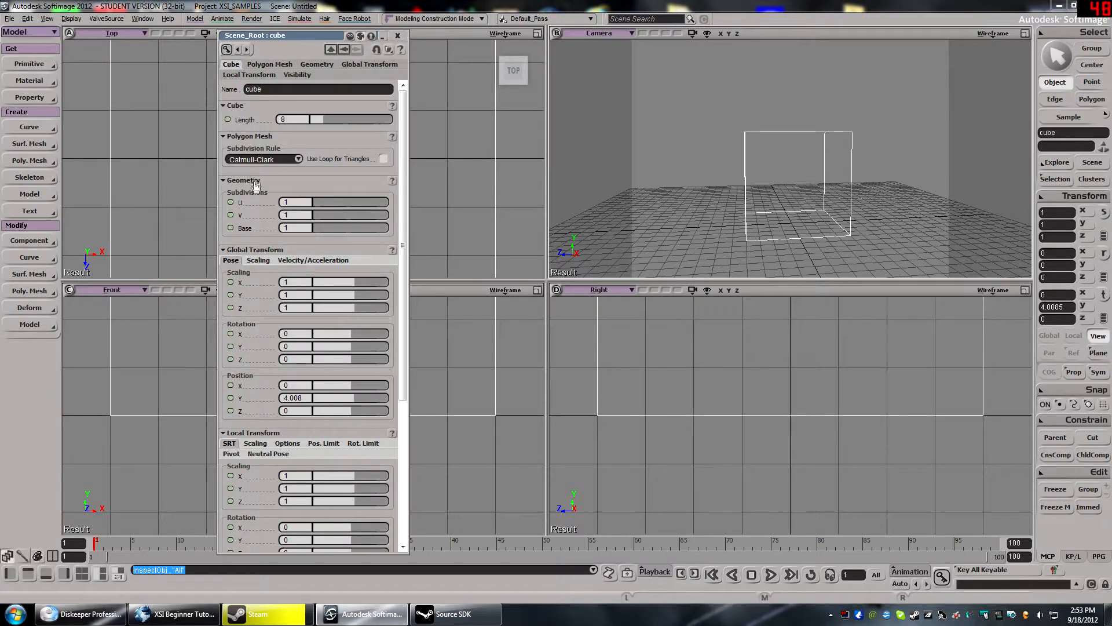
left_click_drag(403, 243, 384, 406)
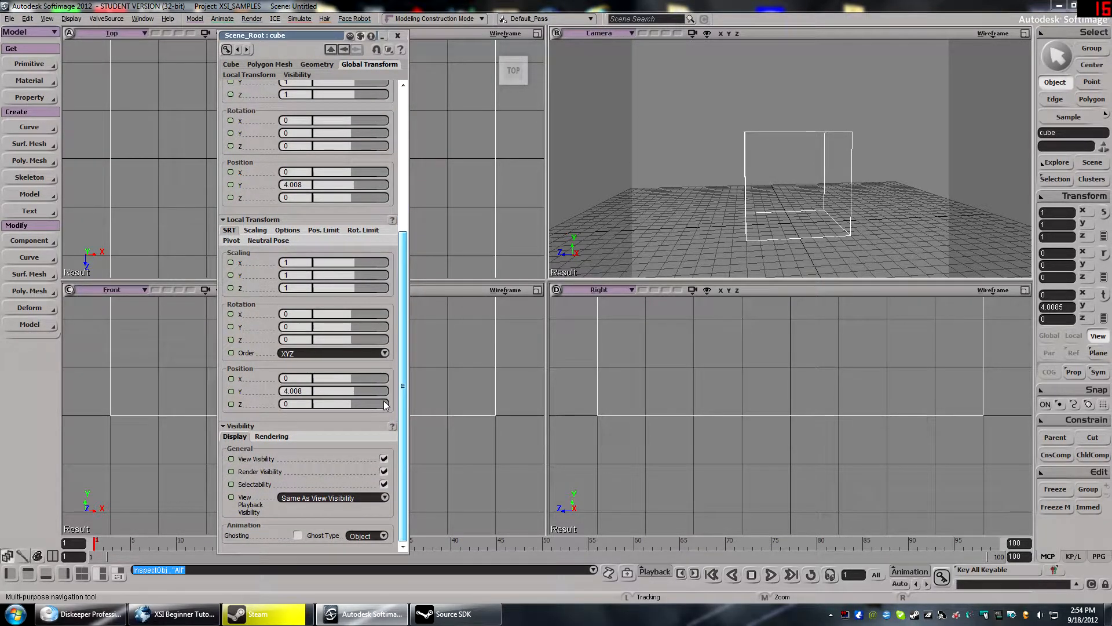
left_click_drag(385, 392, 393, 211)
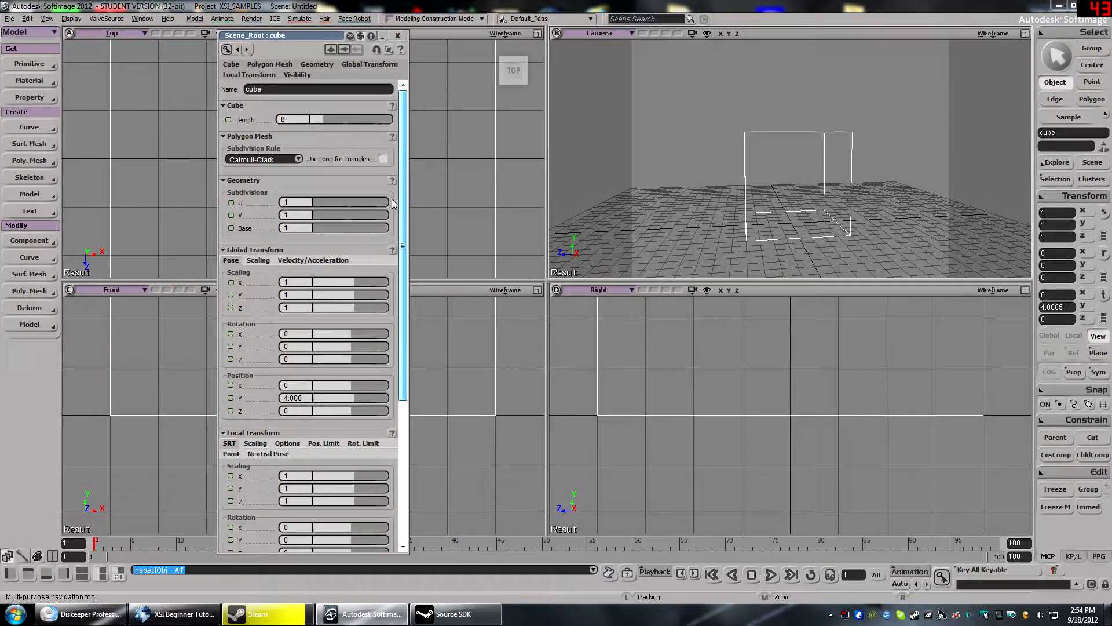
mouse_move(391, 199)
left_mouse_down()
mouse_move(396, 248)
mouse_move(394, 203)
left_mouse_up()
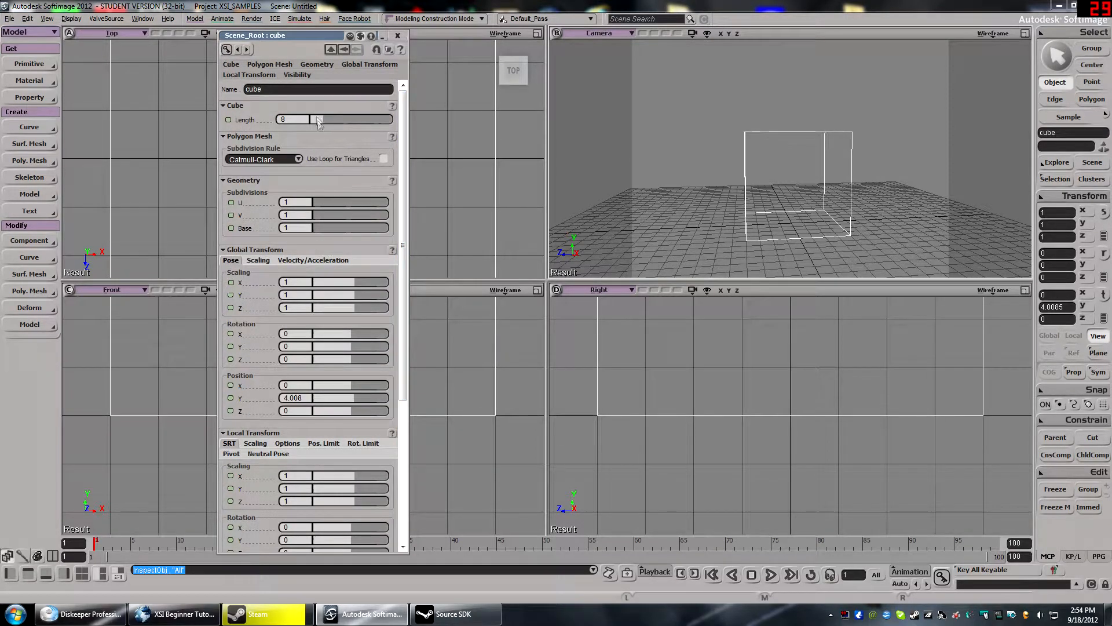
- Set the cube's length to 11
mouse_move(328, 121)
left_mouse_down()
mouse_move(361, 122)
mouse_move(318, 122)
mouse_move(365, 123)
mouse_move(312, 126)
mouse_move(342, 125)
mouse_move(331, 127)
left_mouse_up()
left_click(289, 120)
type("11")
key("Return")
- Examine the resized cube on the floor grid from several sides and distances in the camera view
key("s")
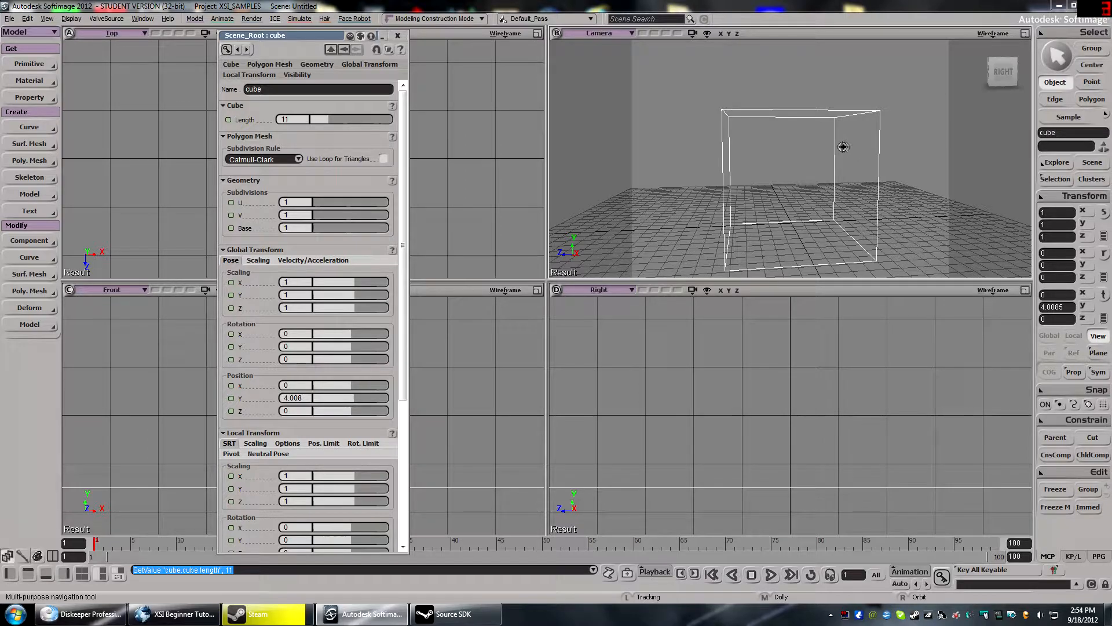
right_click_drag(648, 152, 821, 169)
scroll(641, 172, "down", 10)
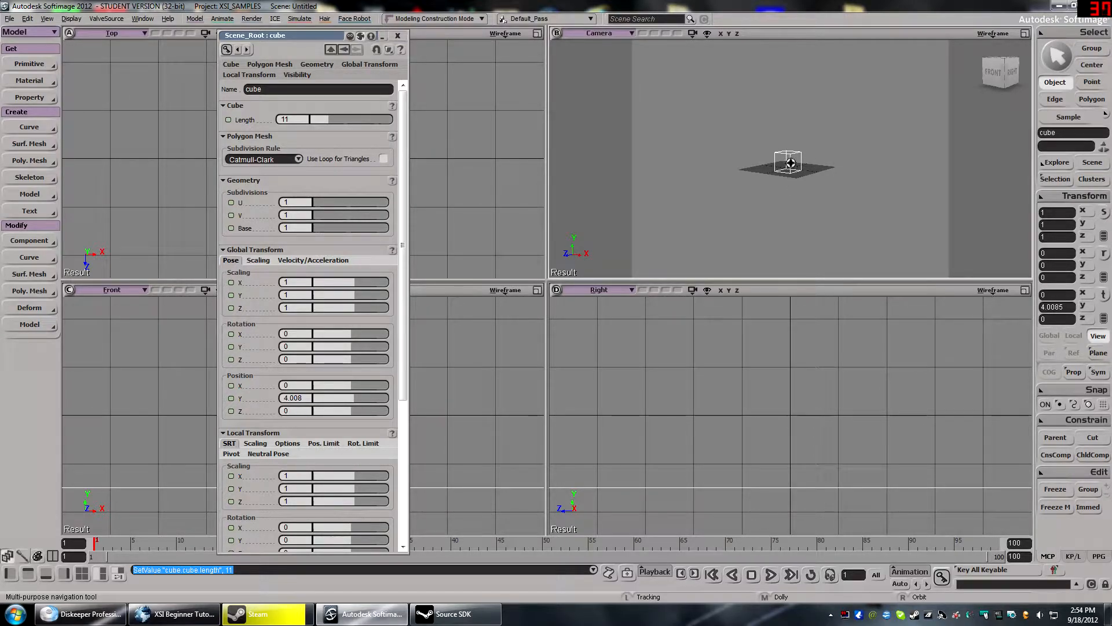
right_click_drag(791, 168, 843, 164)
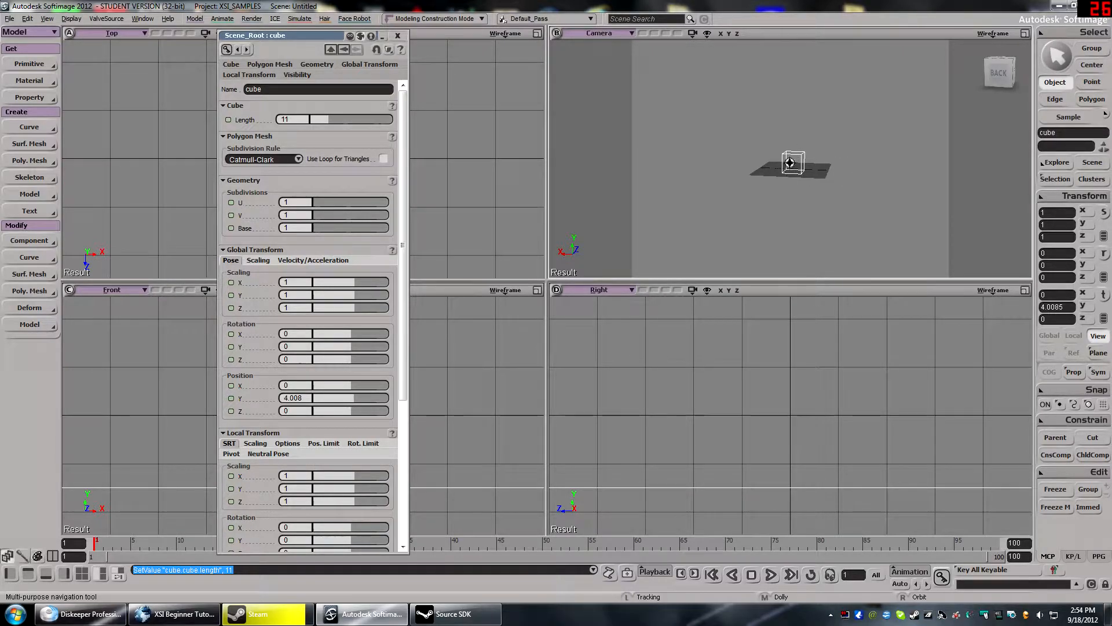
right_click_drag(833, 163, 760, 190)
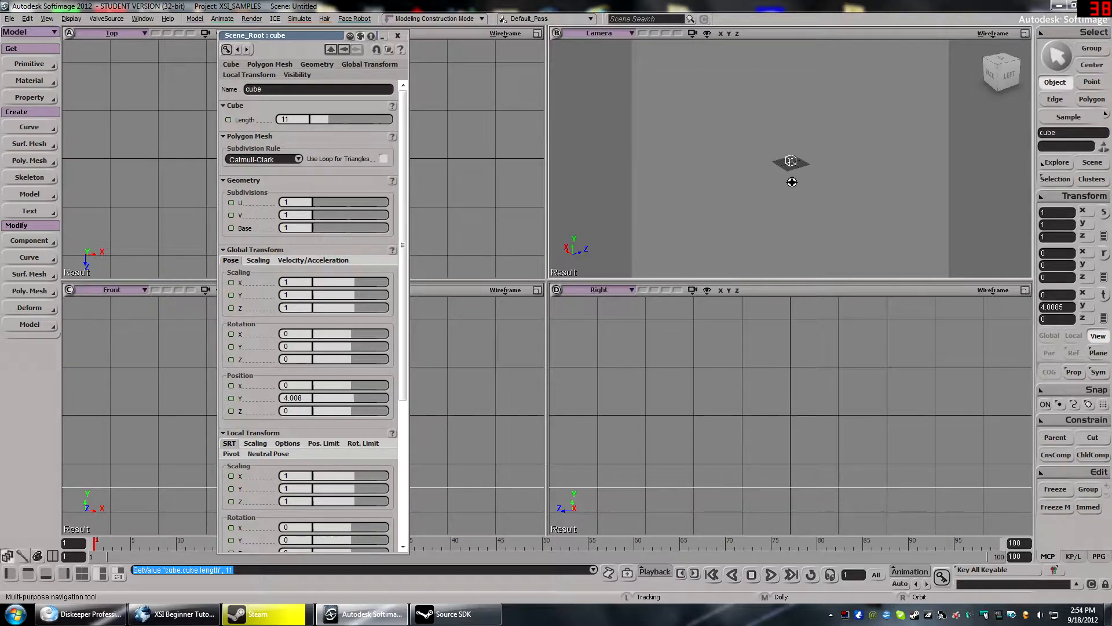
scroll(785, 167, "up", 9)
scroll(785, 165, "down", 4)
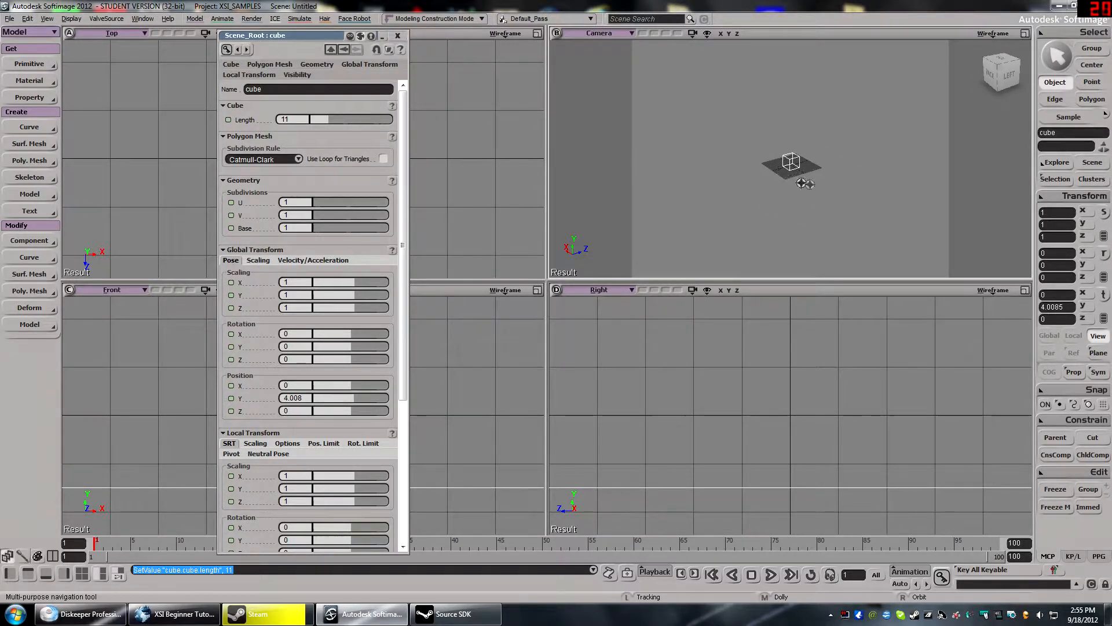
mouse_move(835, 185)
right_mouse_down()
mouse_move(801, 198)
mouse_move(864, 204)
mouse_move(819, 189)
right_mouse_up()
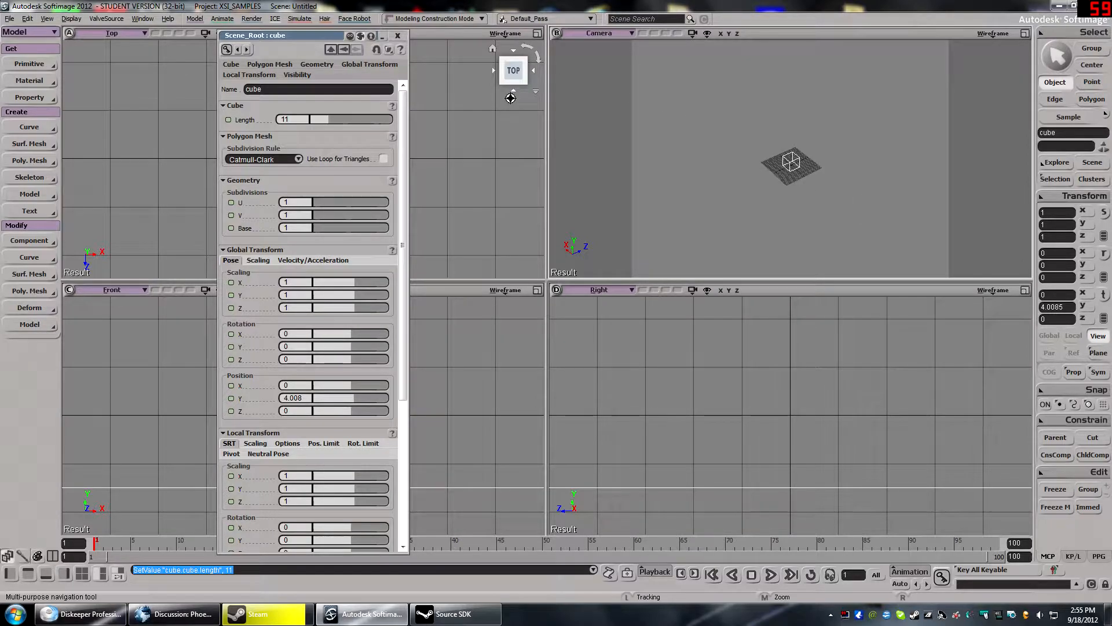
left_click(47, 18)
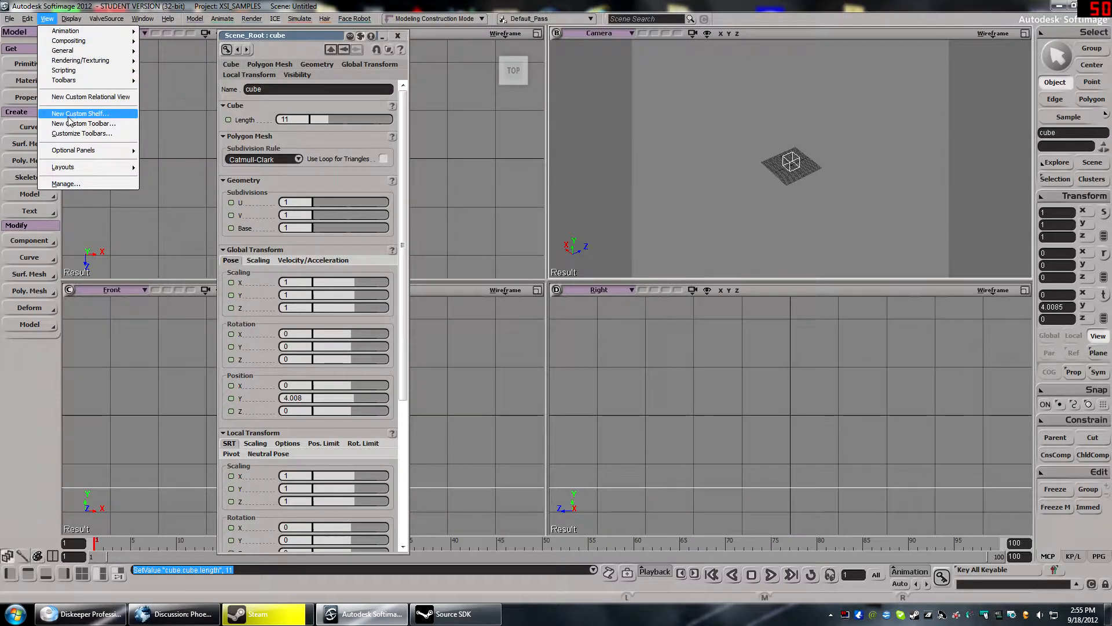
mouse_move(68, 157)
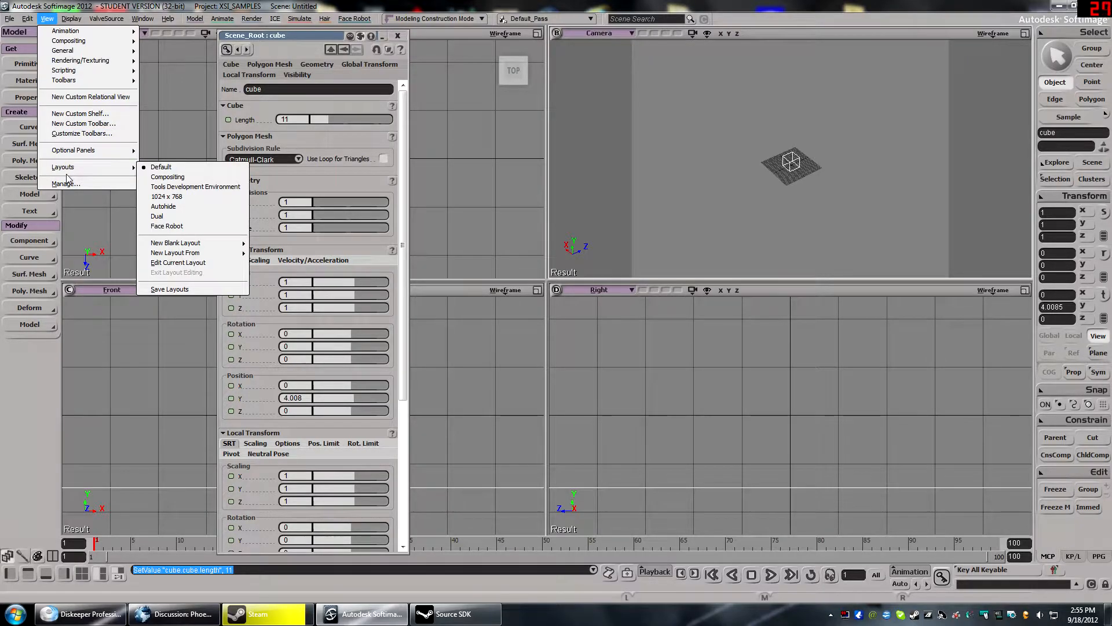
- Switch to the Waterfox browser, keep the forum session logged in and open a new tab
left_click(194, 614)
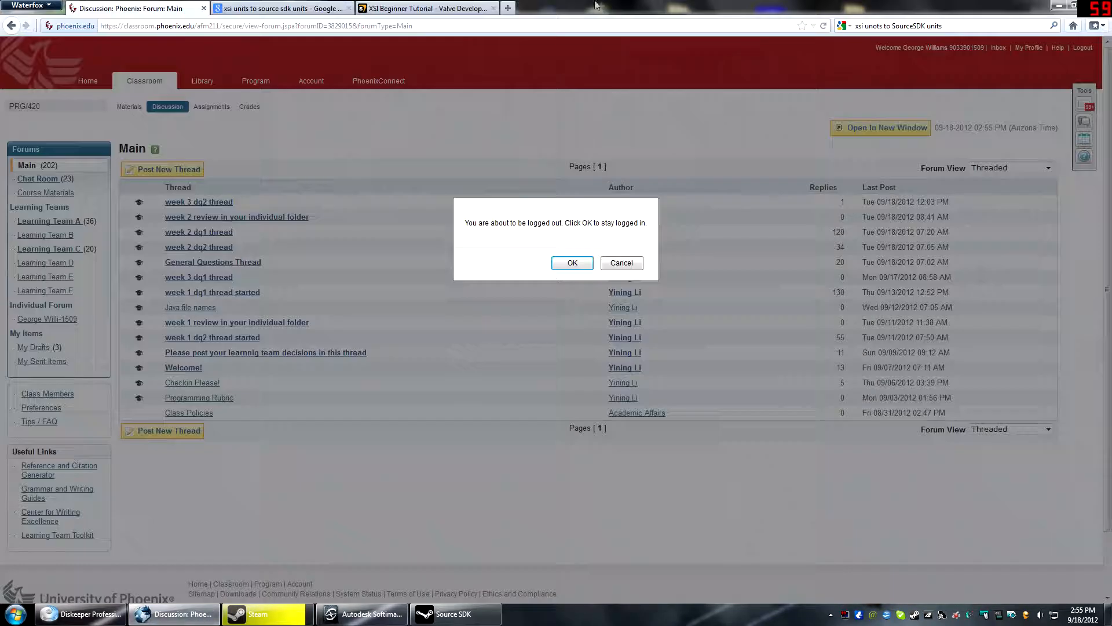
left_click(573, 263)
left_click(508, 8)
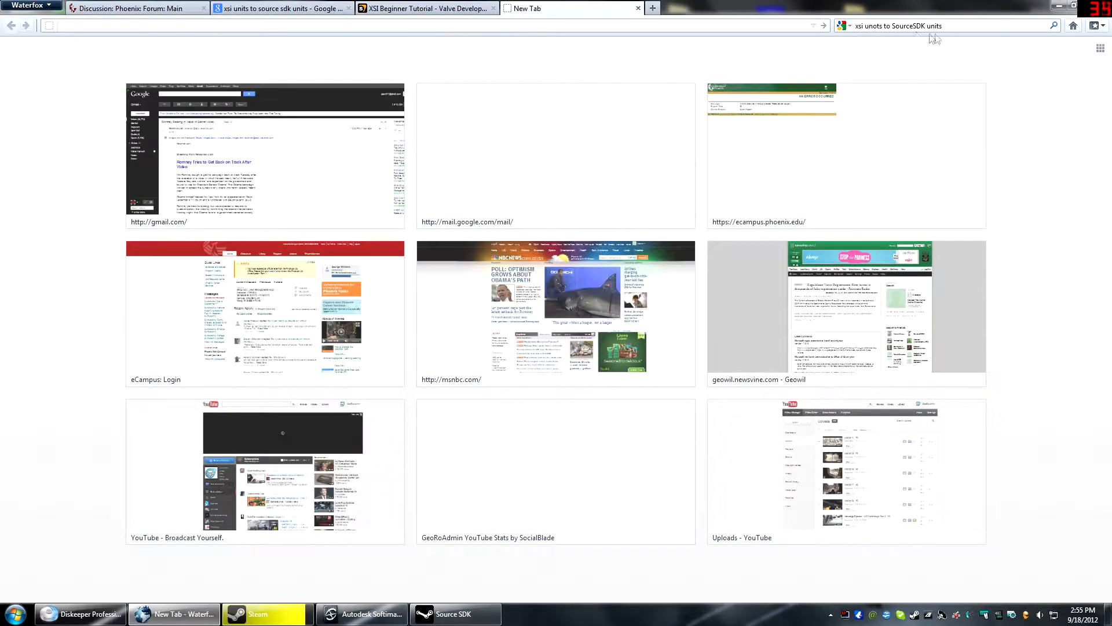
- Replace the old query and search the web for "xsi unit markings"
key("shift+Left")
key("shift+Left")
key("shift+Left")
key("shift+Left")
key("shift+Left")
key("shift+Left")
key("shift+Left")
key("shift+Left")
key("shift+Left")
key("shift+Left")
key("shift+Left")
key("shift+Left")
key("shift+Left")
key("shift+Left")
key("shift+Left")
key("shift+Left")
key("shift+Left")
key("shift+Left")
key("shift+Left")
key("shift+Left")
type("\\")
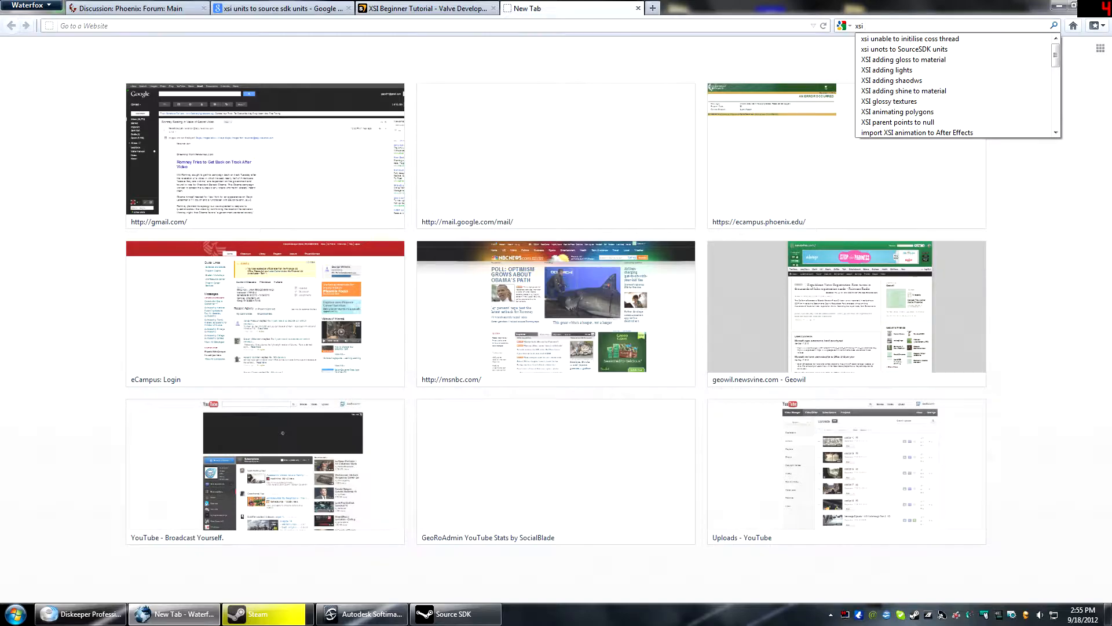
type("m")
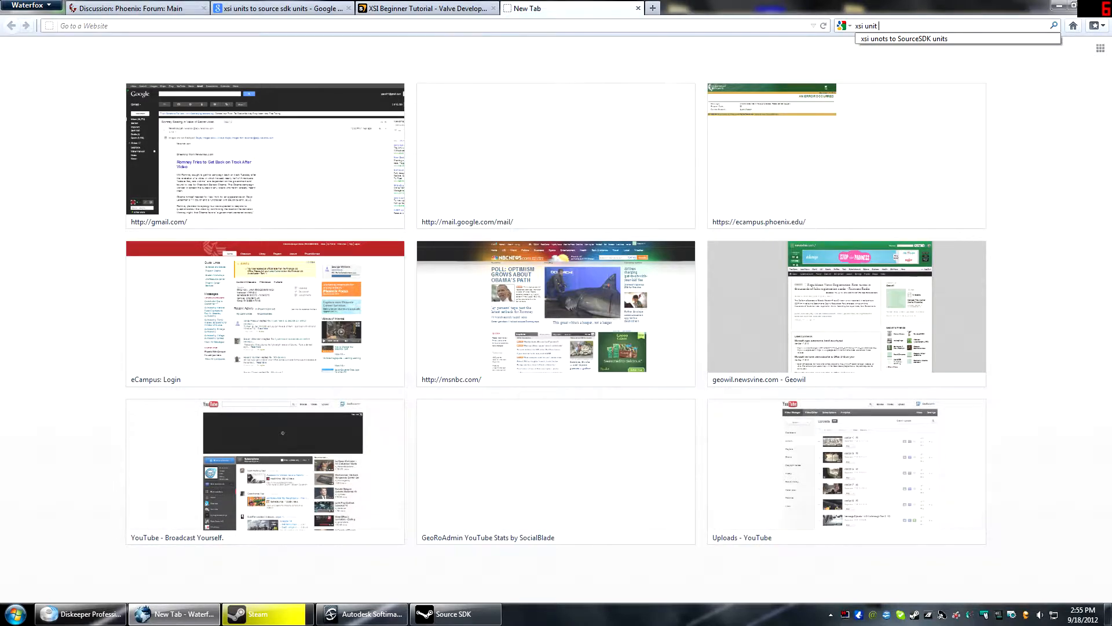
type(" arkings")
key("Return")
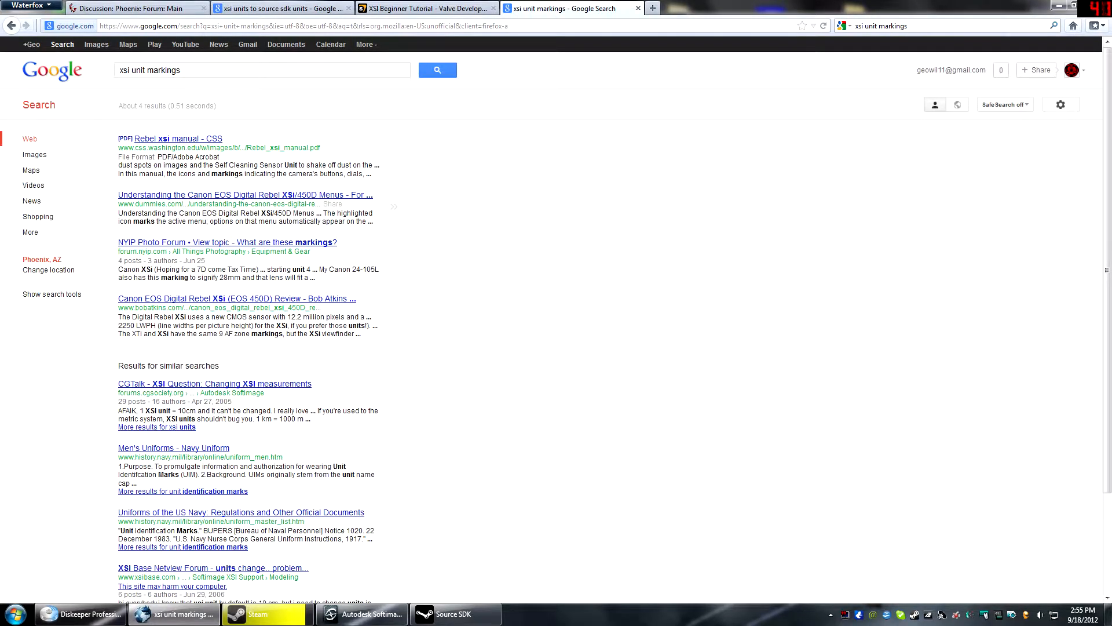
- Change the Google query to "xsi show units"
left_click_drag(183, 70, 131, 70)
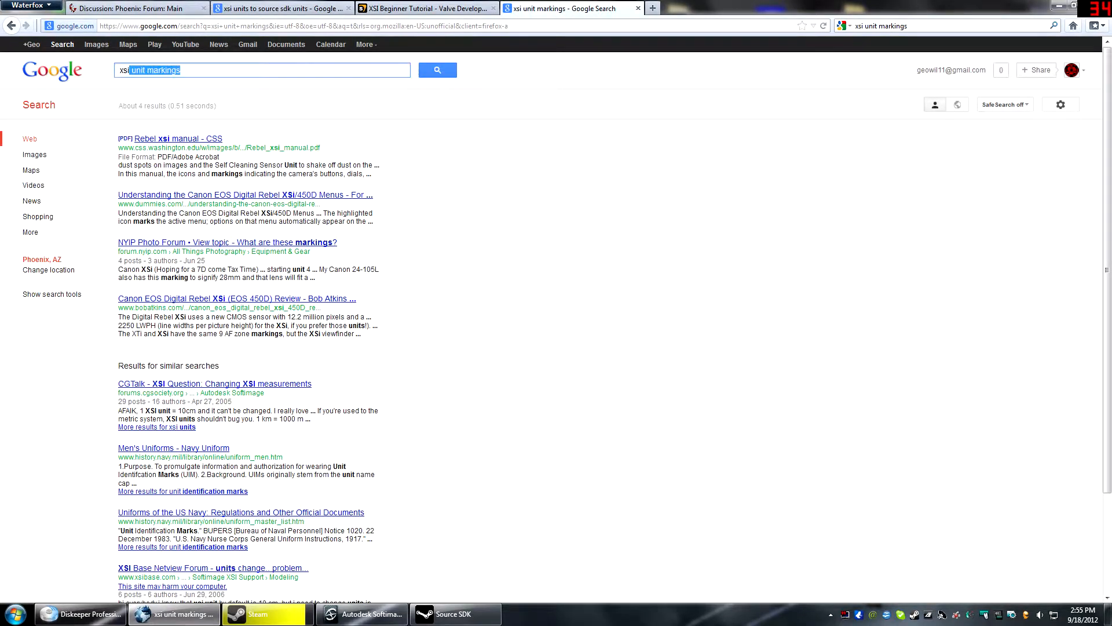
type("show ")
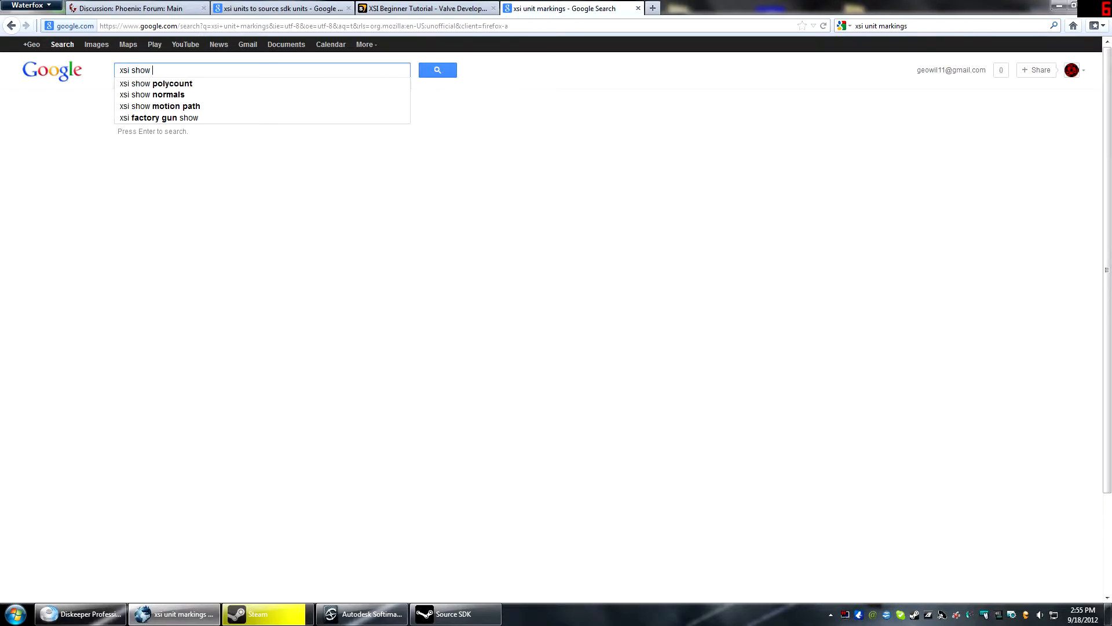
type("units")
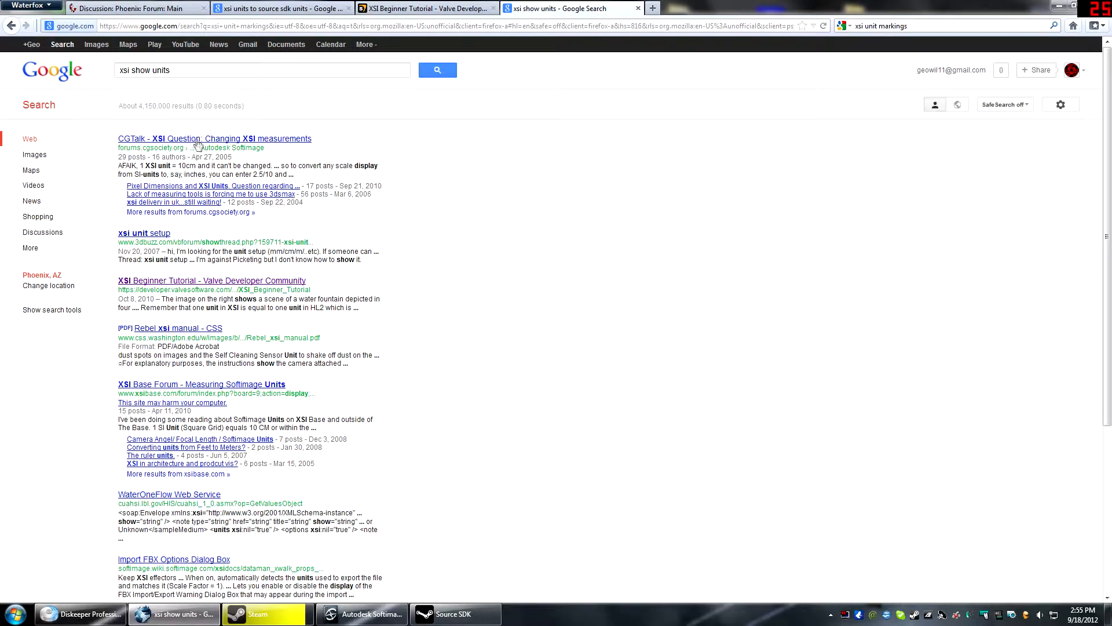
- Search for "xsi displayuing units", accept the suggested query "xsl displaying units" and skim the results
double_click(140, 70)
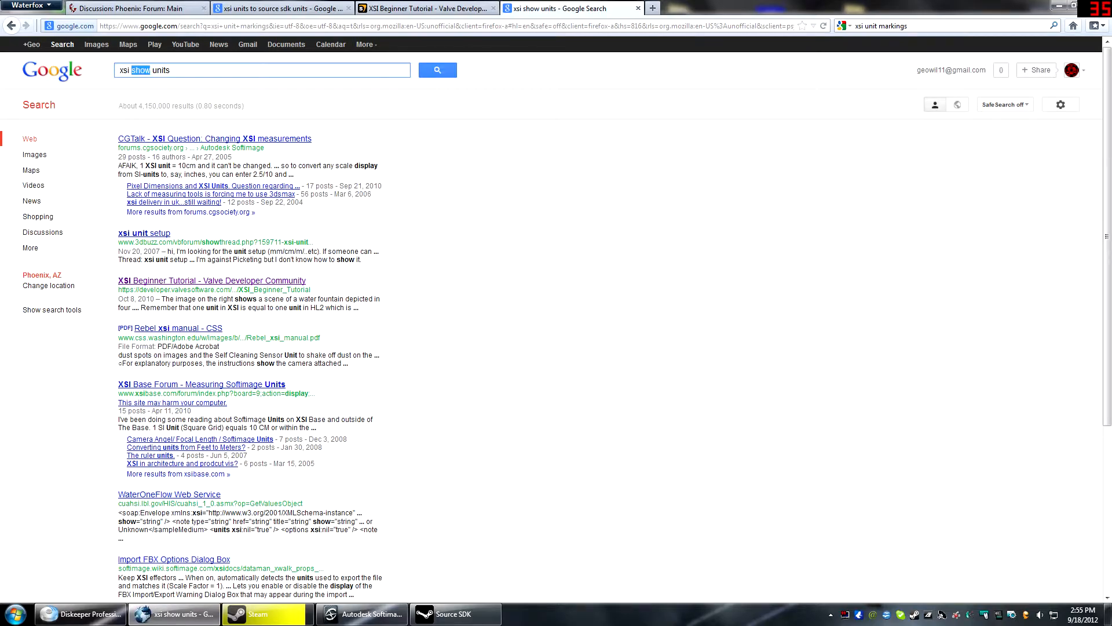
key("BackSpace")
type("displayuing")
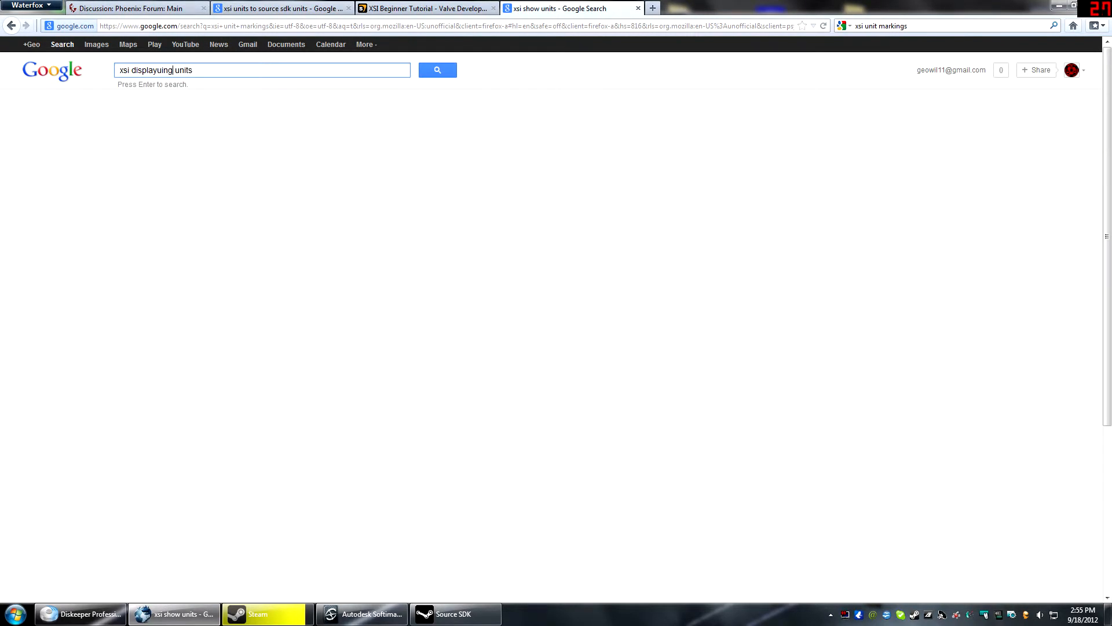
key("Return")
left_click(209, 138)
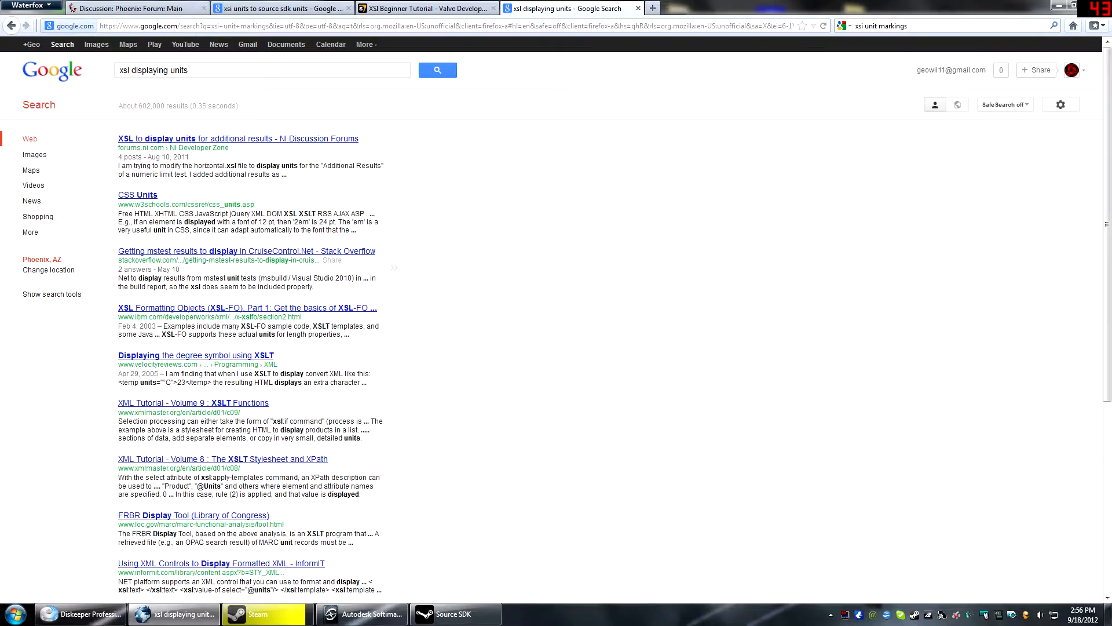
scroll(190, 254, "down", 2)
scroll(195, 291, "up", 1)
- Search Google for "how to display units in XSI" and look through the results
left_click_drag(204, 71, 78, 81)
key("BackSpace")
type("how to")
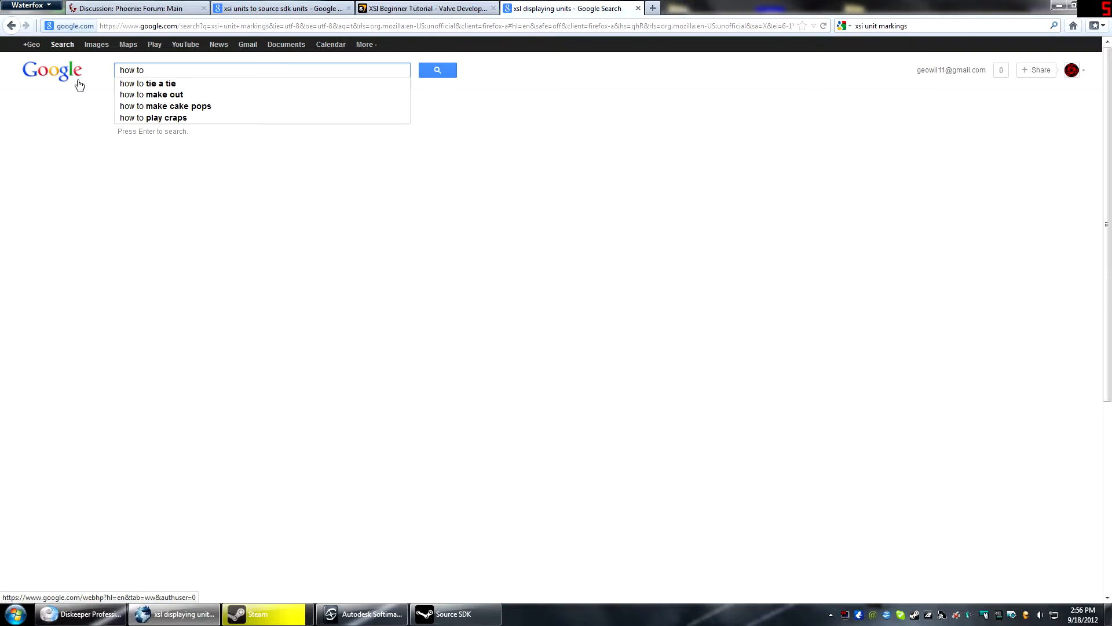
type("display units in XSI")
key("Return")
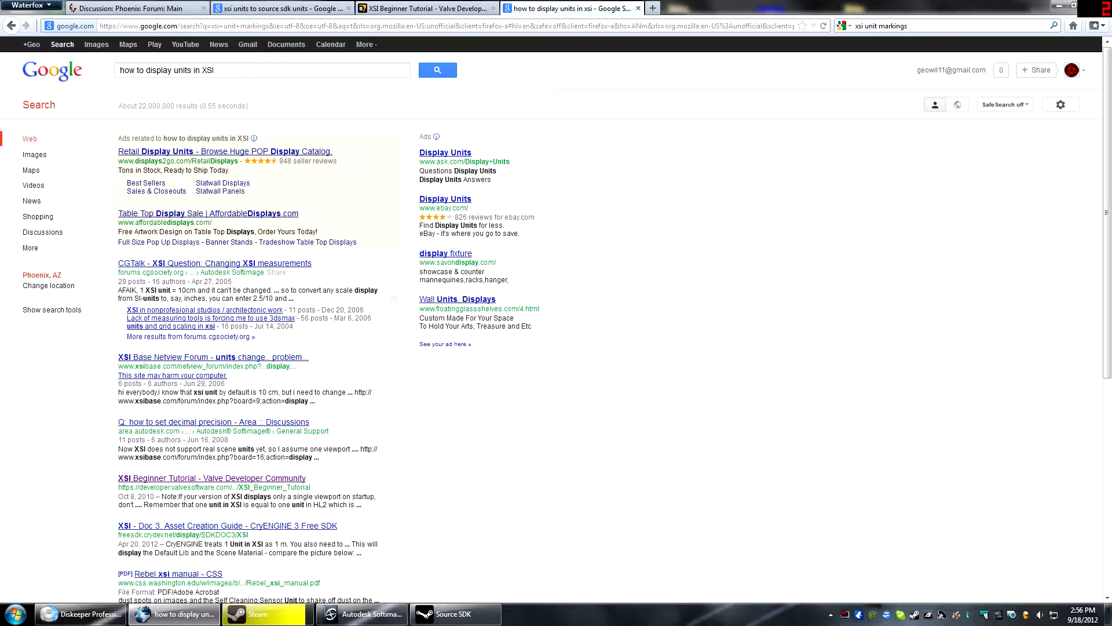
scroll(556, 318, "down", 5)
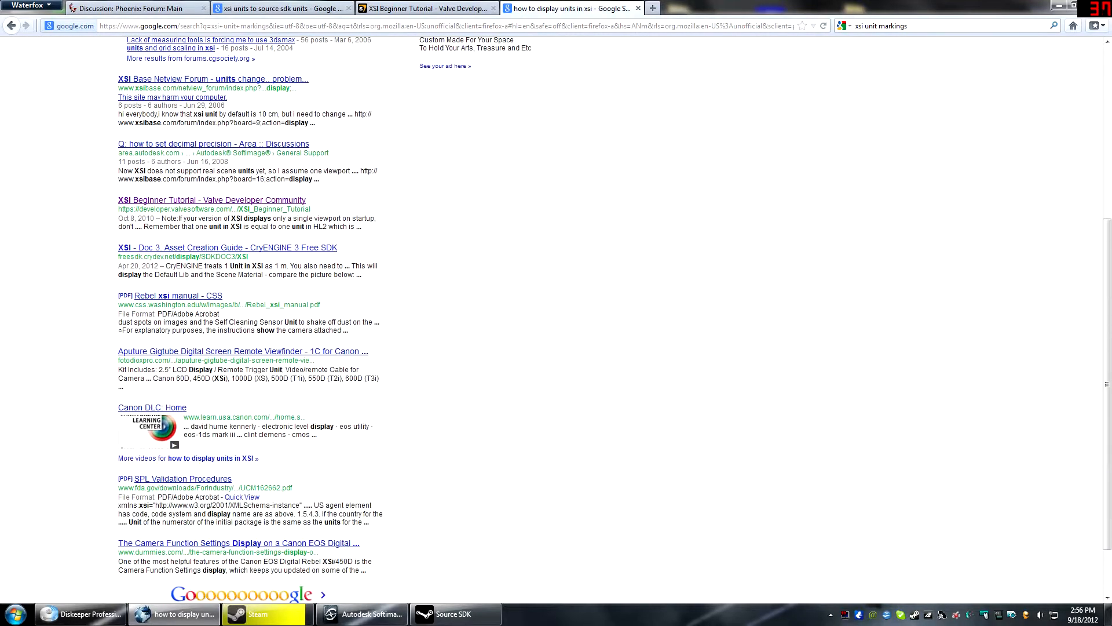
scroll(185, 232, "down", 2)
scroll(185, 233, "up", 6)
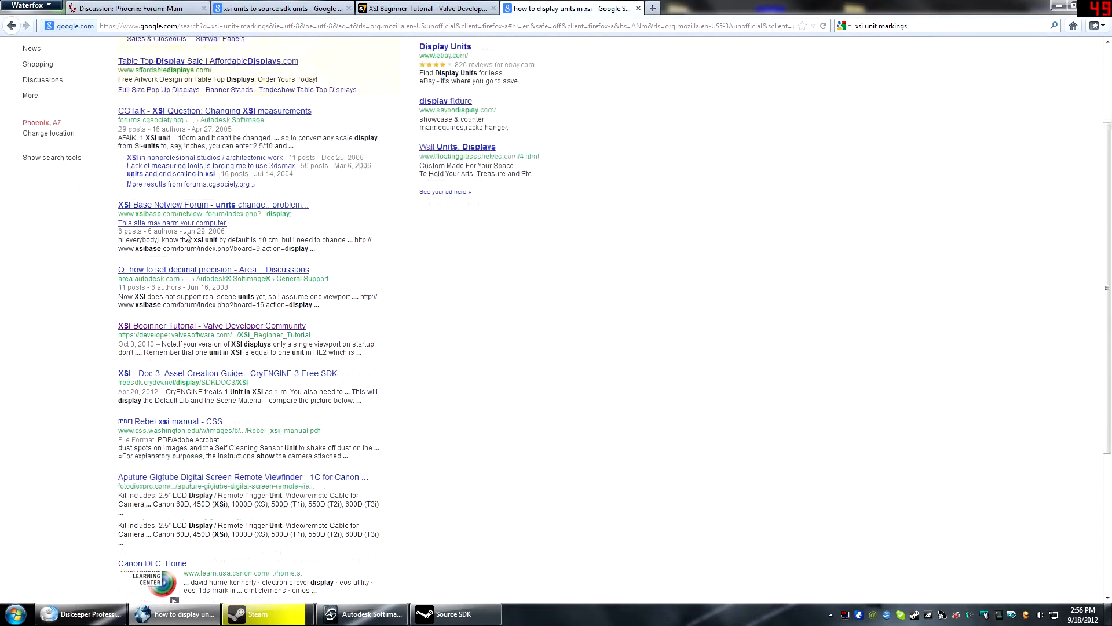
- Minimize the browser and return to the cube scene in Softimage
left_click(1067, 5)
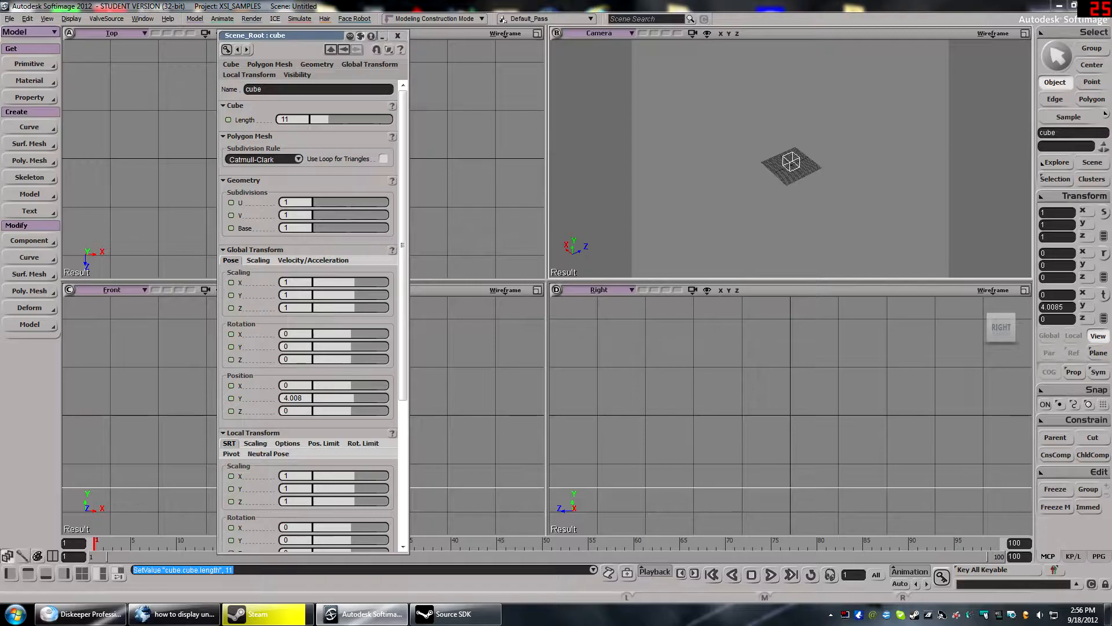
left_click(1056, 295)
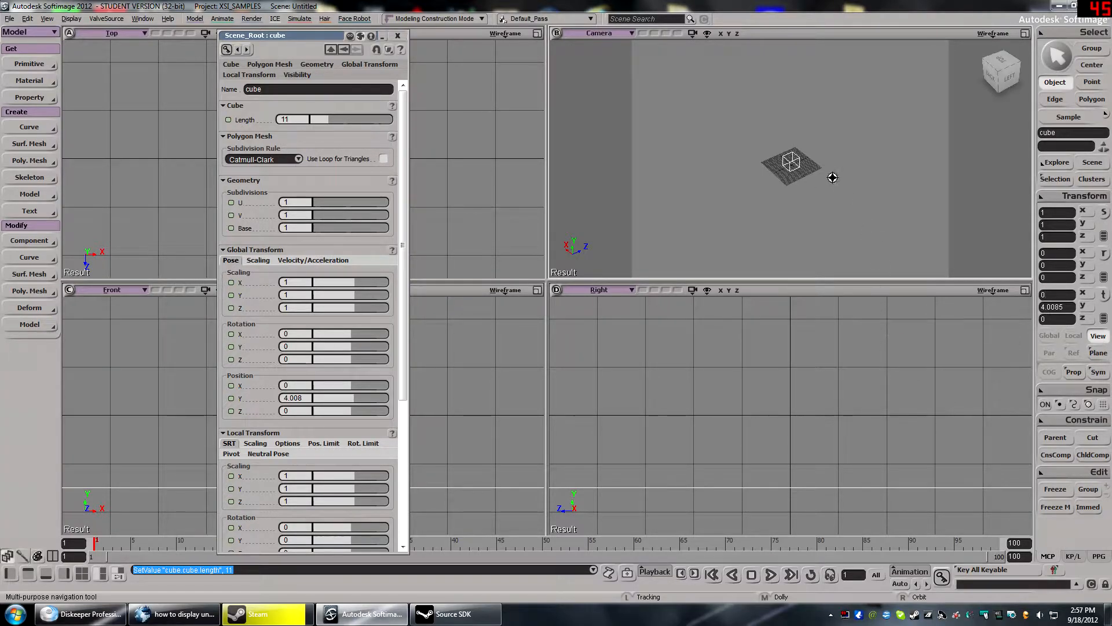
- Move the cube along the X axis to position -1
scroll(785, 172, "up", 5)
scroll(785, 172, "down", 8)
scroll(785, 172, "up", 5)
scroll(785, 172, "down", 3)
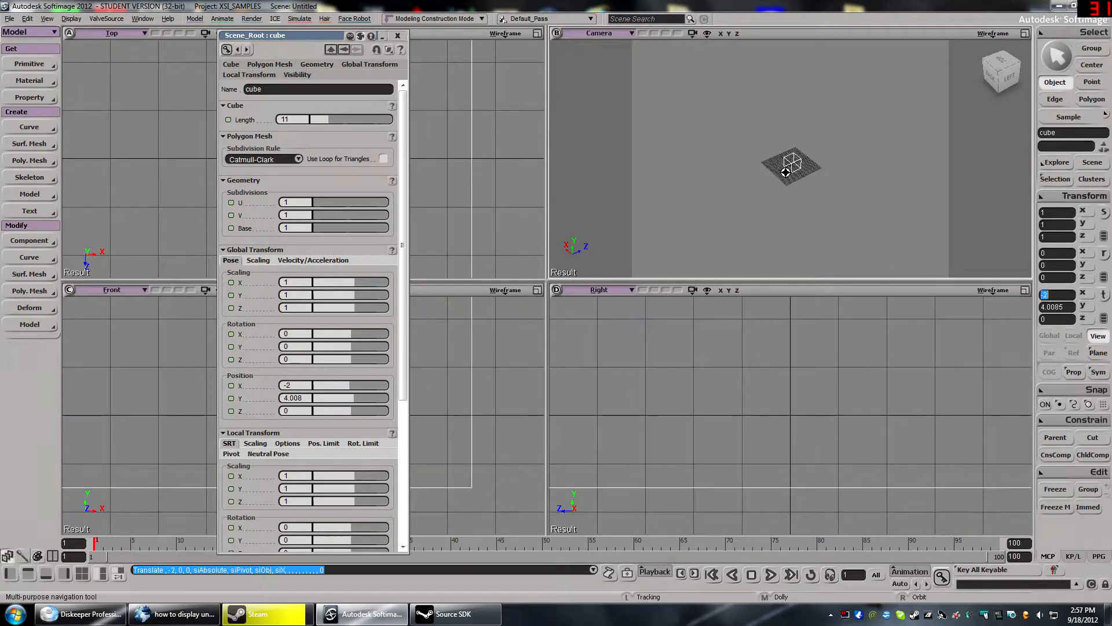
scroll(785, 172, "down", 1)
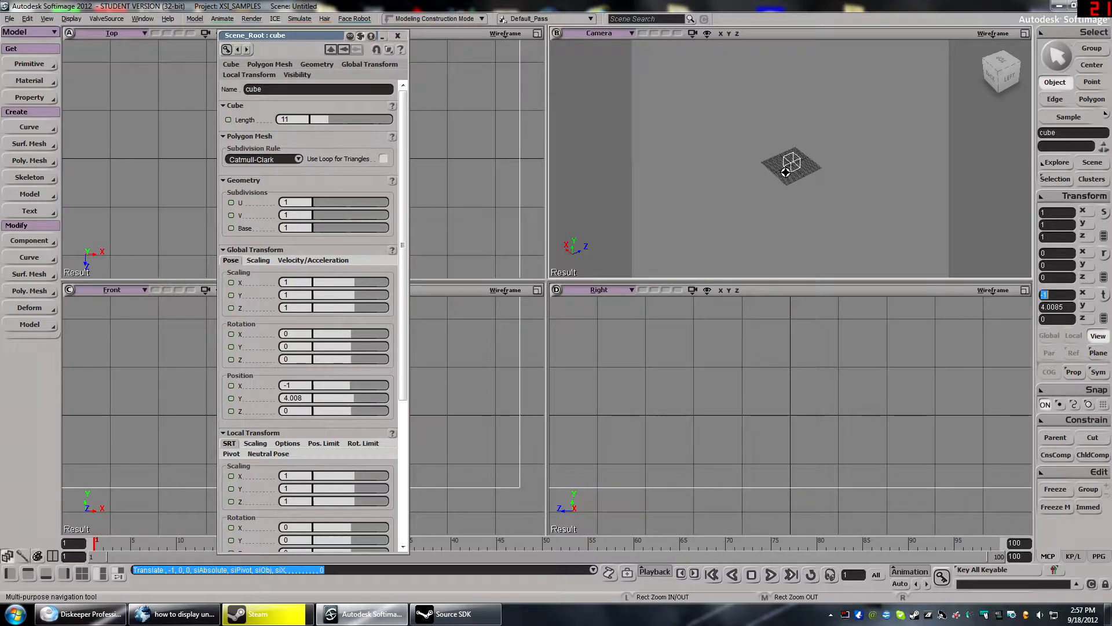
- Orbit the Camera view to face the enlarged cube side-on, select the cube's whole tree and close its properties
scroll(730, 190, "up", 6)
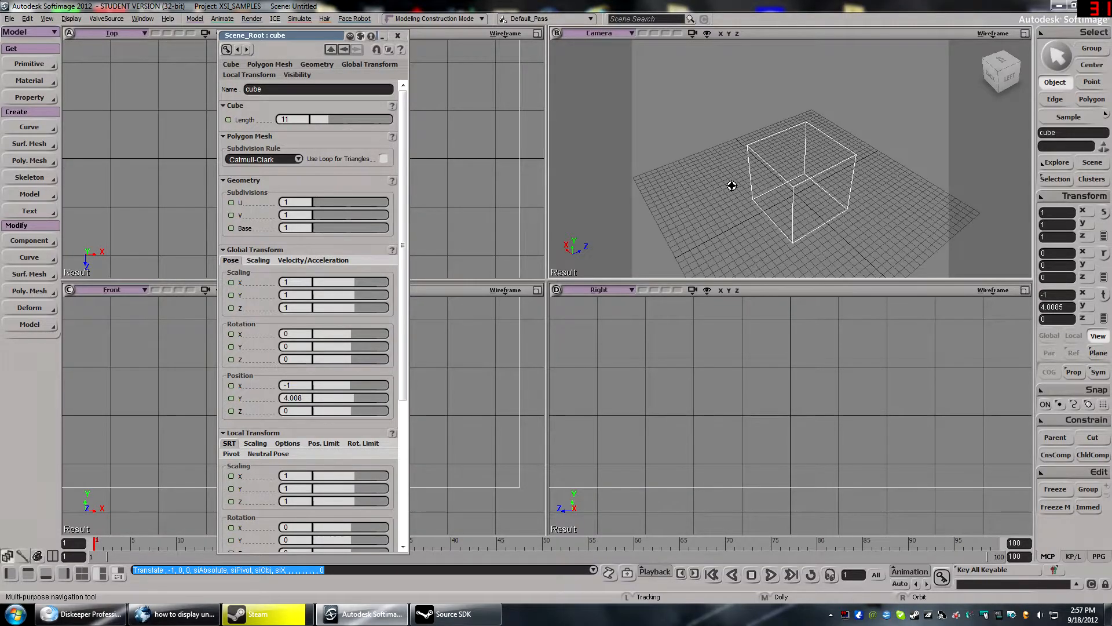
key("space")
right_click_drag(766, 224, 725, 178)
key("s")
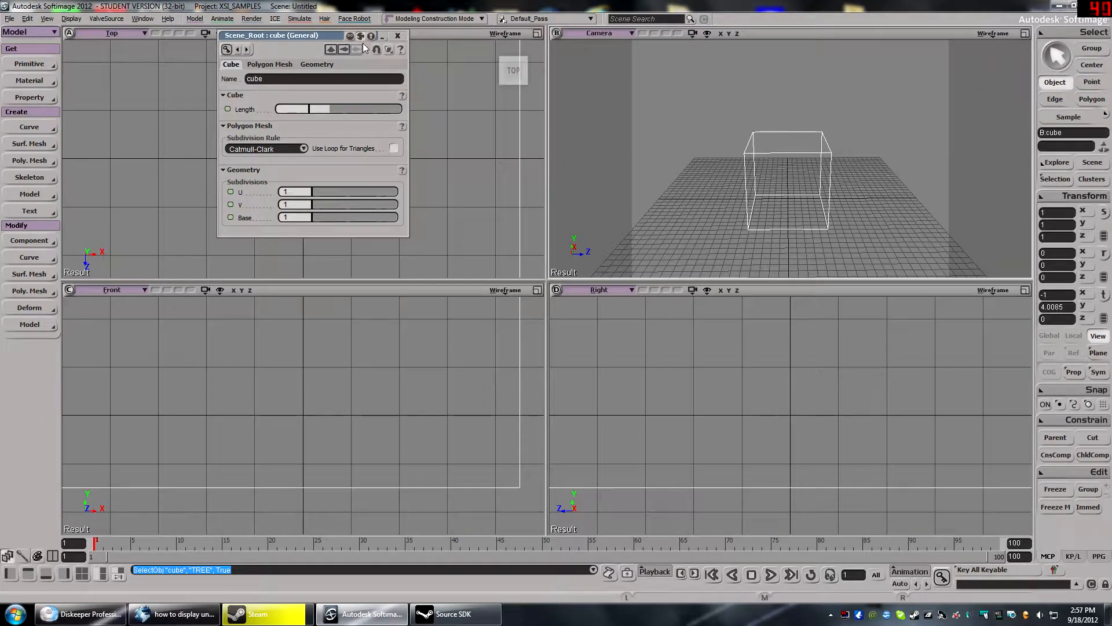
left_click(397, 36)
left_click(71, 18)
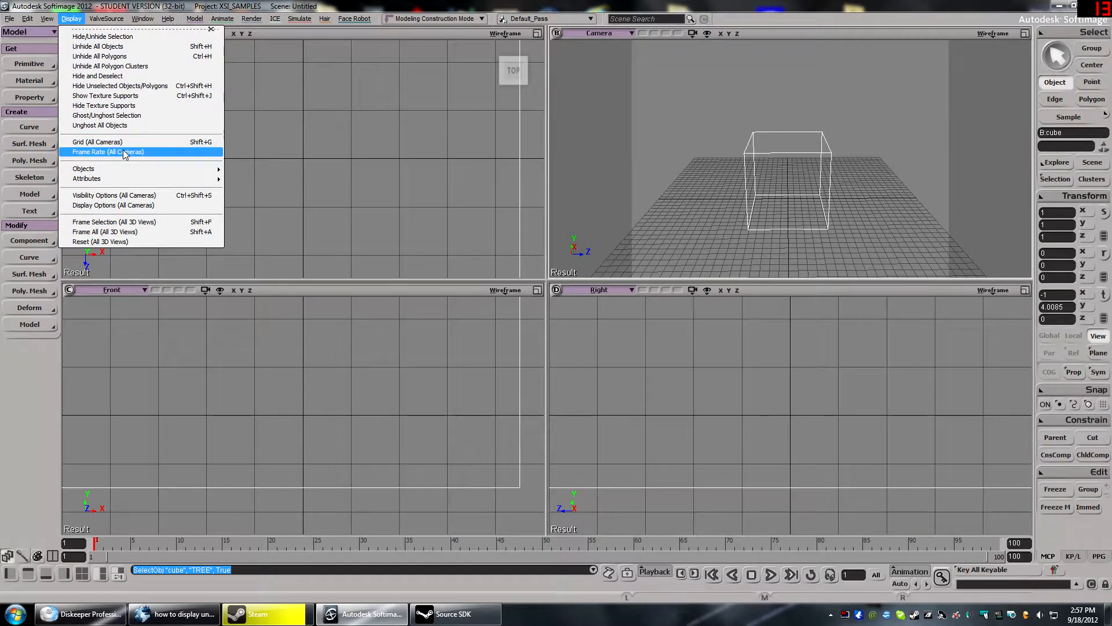
mouse_move(110, 179)
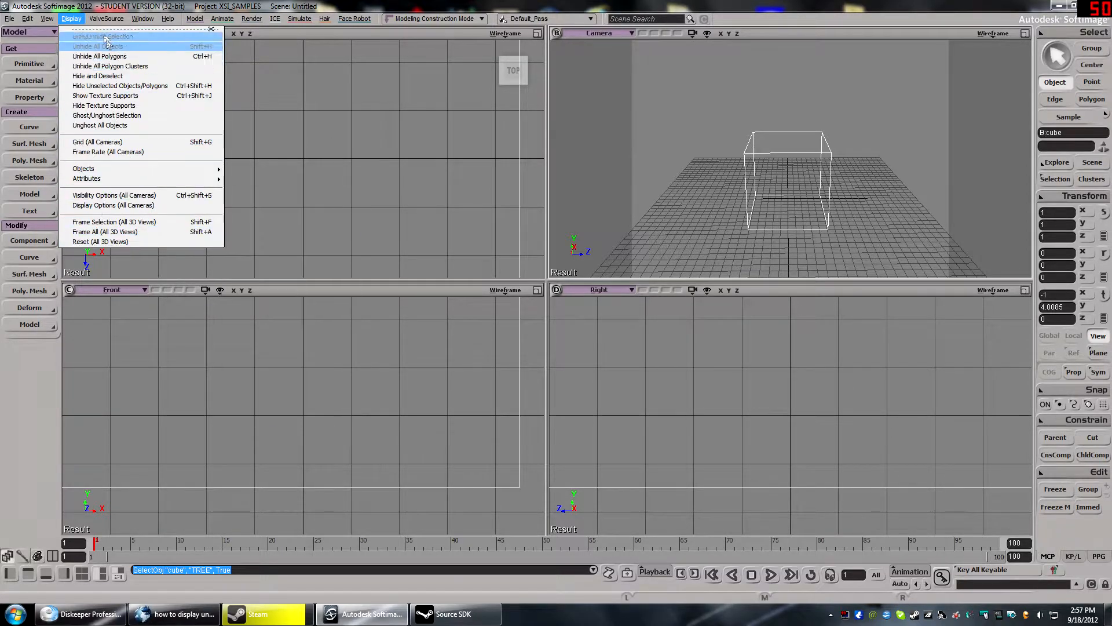
mouse_move(55, 20)
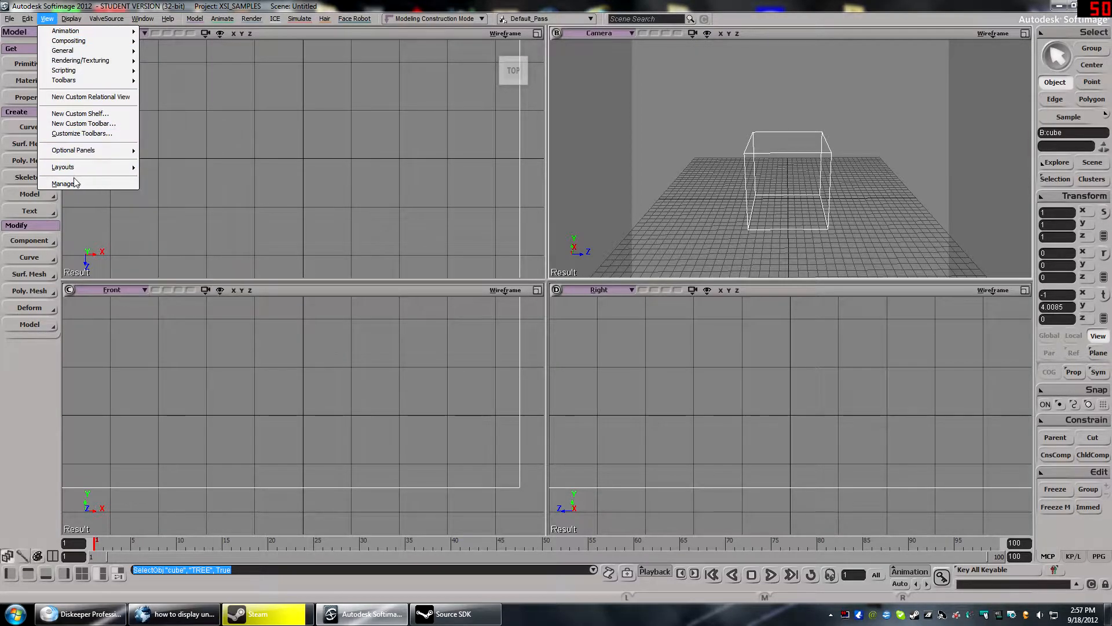
mouse_move(75, 168)
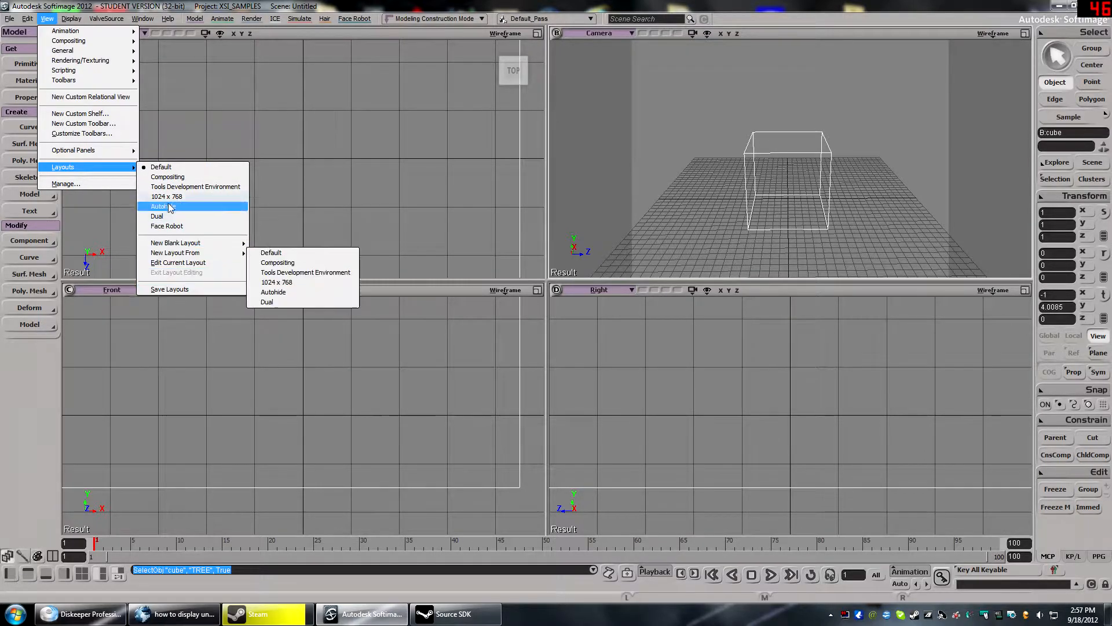
mouse_move(102, 151)
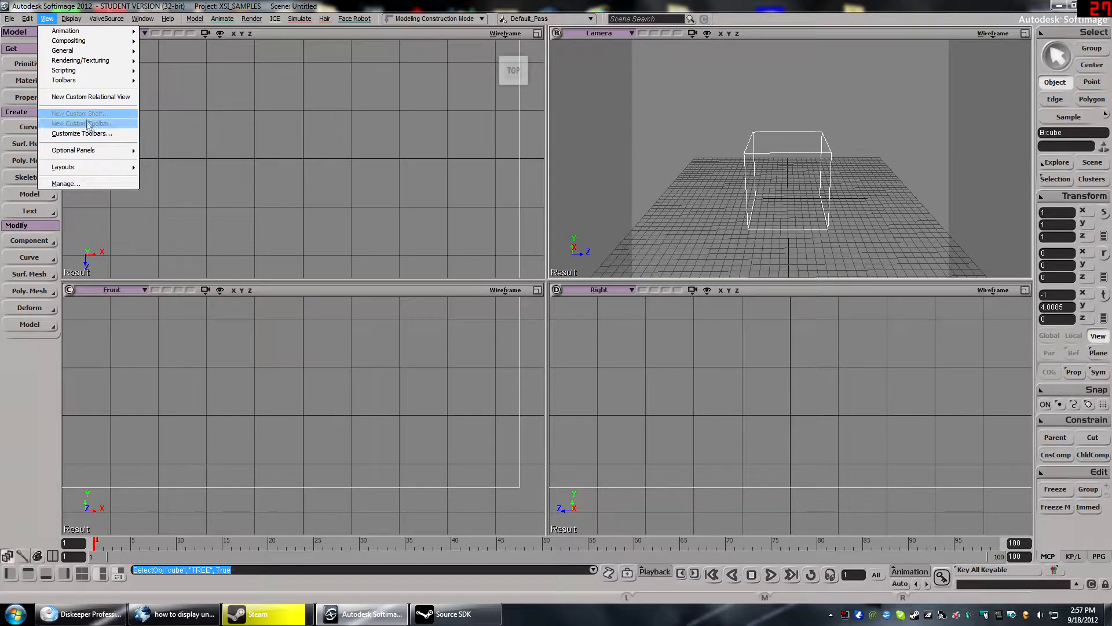
- Switch to the browser, search Google for "rulers xsi" and open the CGTalk thread "Ruler in xsi?"
left_click(168, 612)
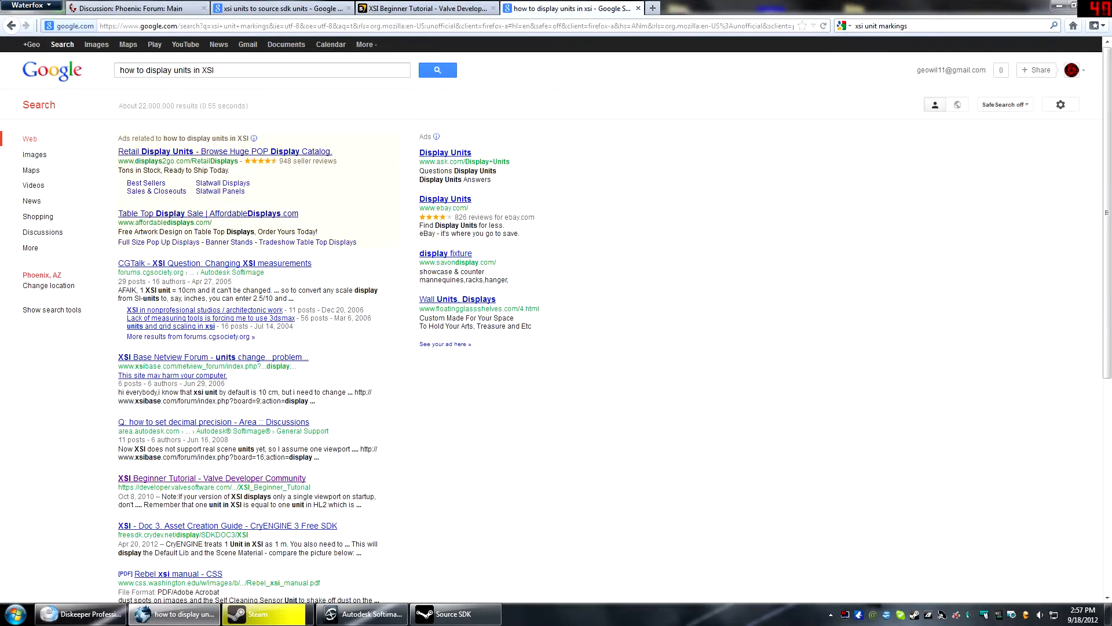
left_click_drag(120, 70, 288, 80)
key("BackSpace")
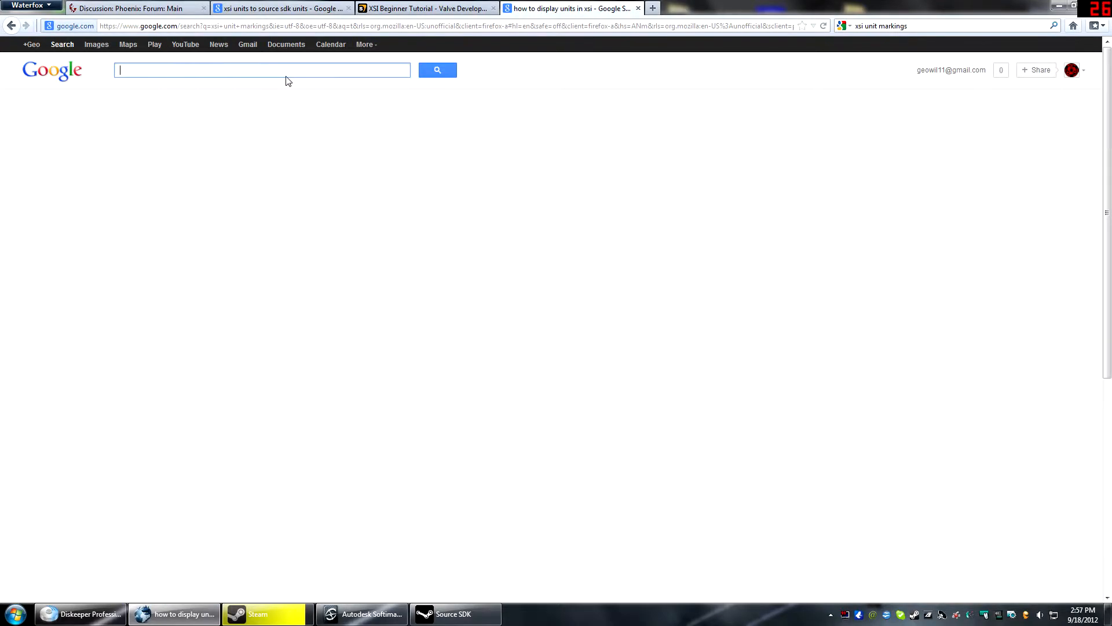
type("rulers xsi")
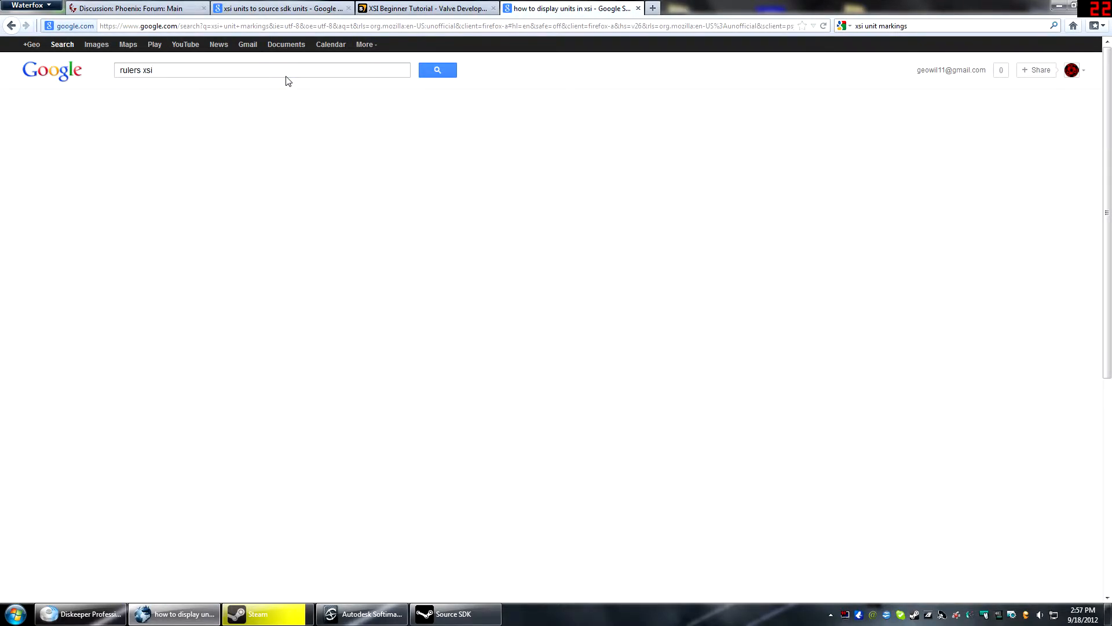
left_click(182, 143)
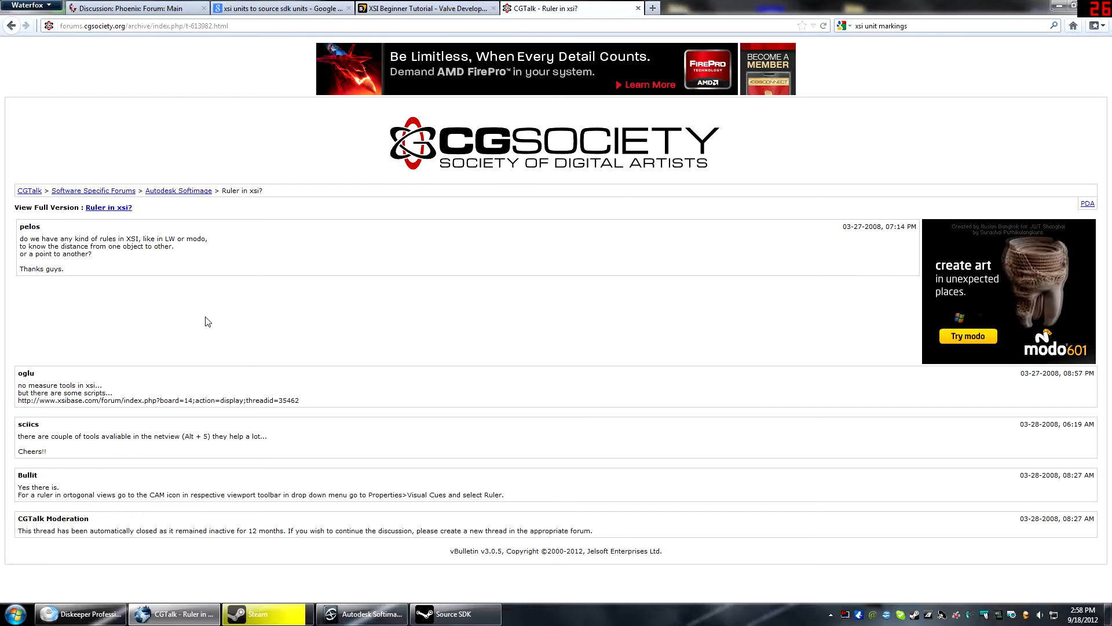
- Check Netview in Softimage for measuring tools, close it and return to the forum thread in the browser
left_click(362, 614)
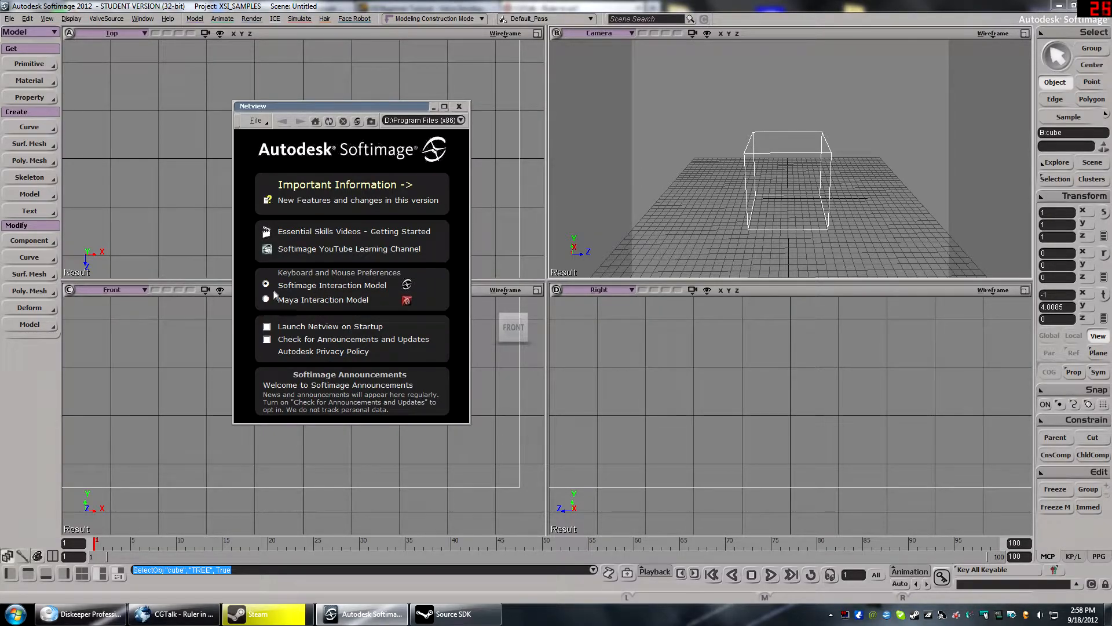
left_click(458, 106)
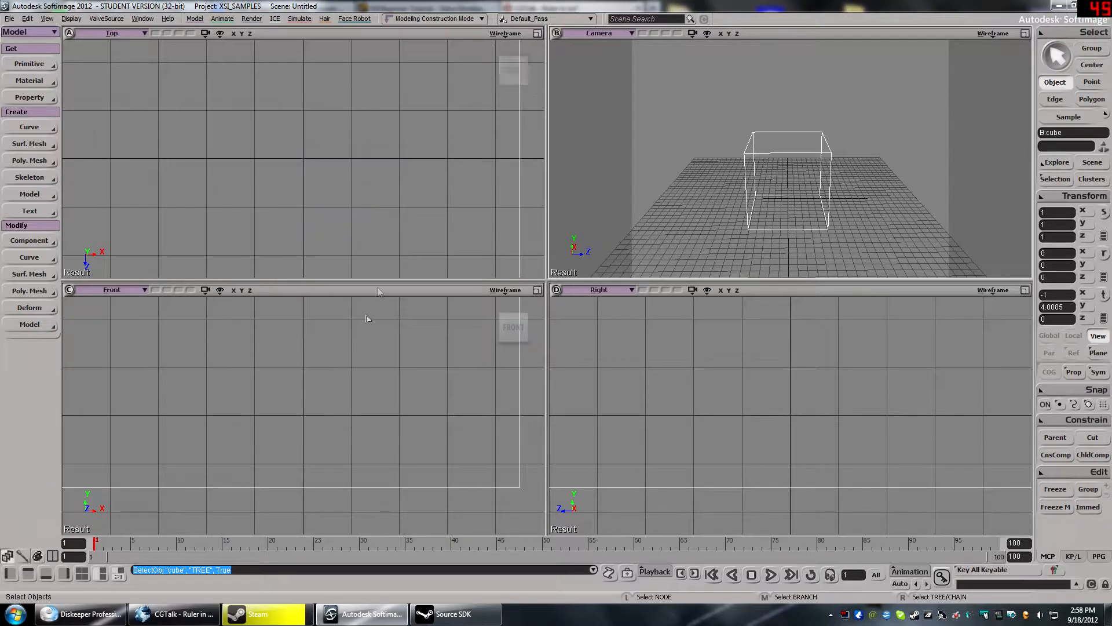
left_click(157, 614)
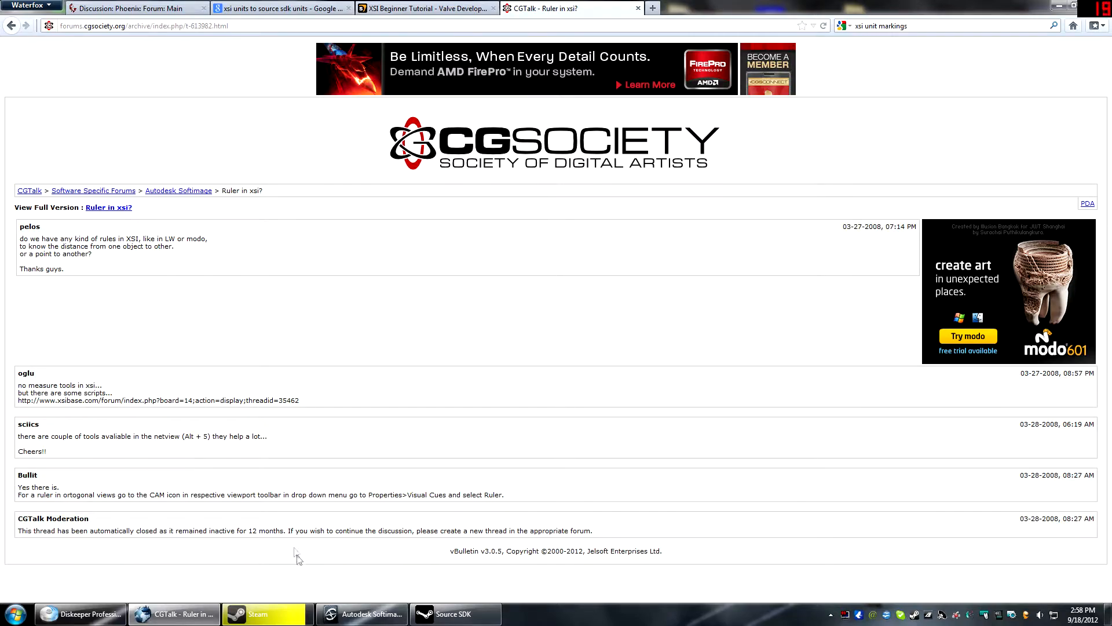
left_click(362, 613)
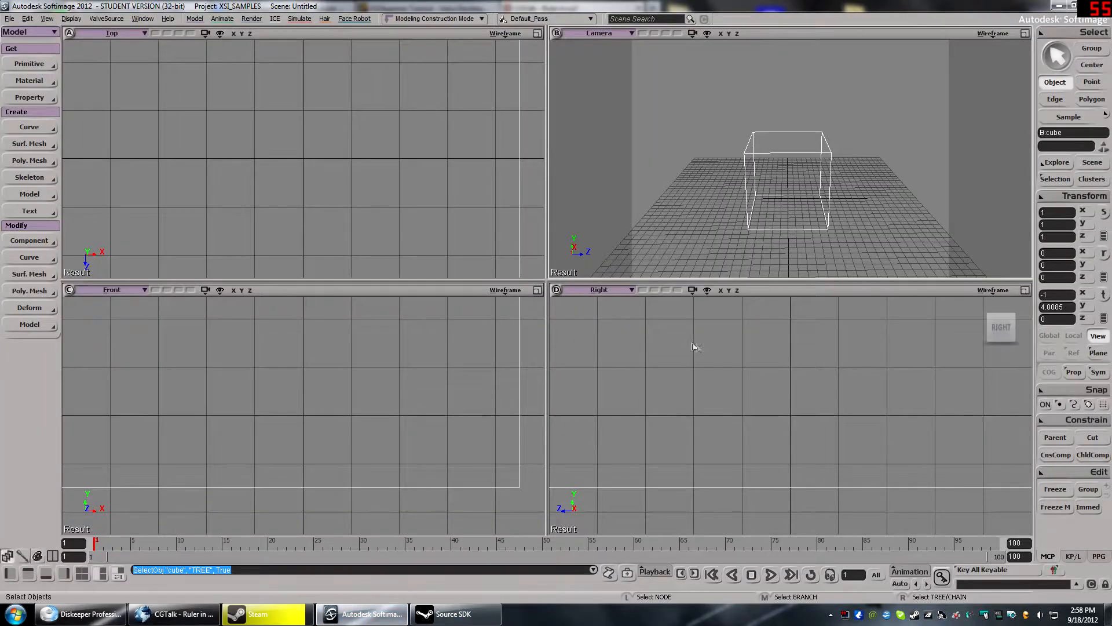
left_click(630, 33)
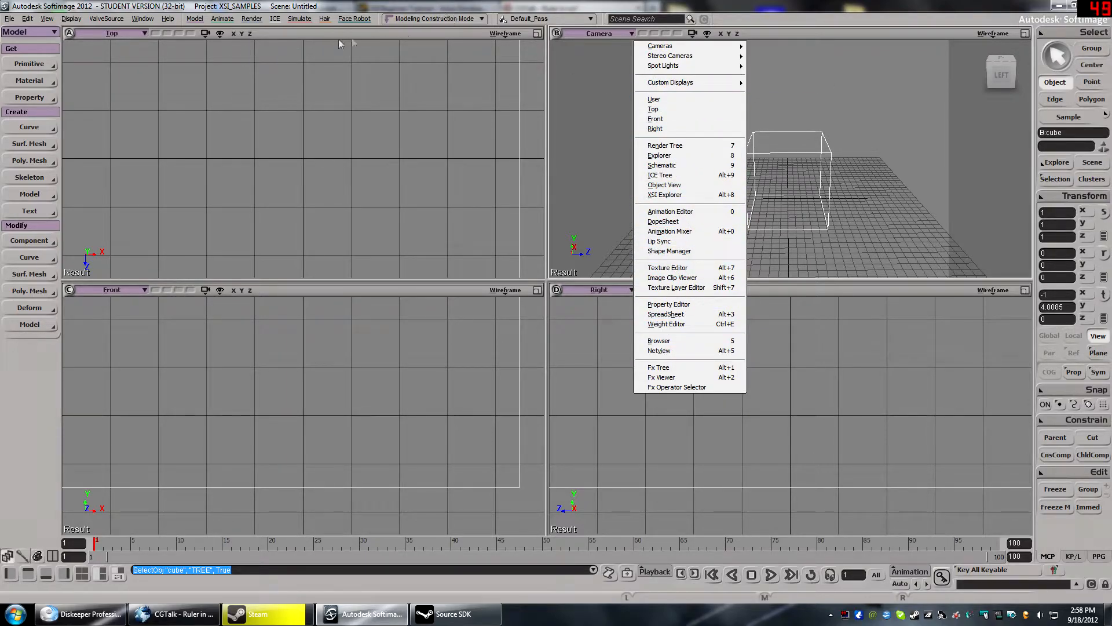
left_click(512, 36)
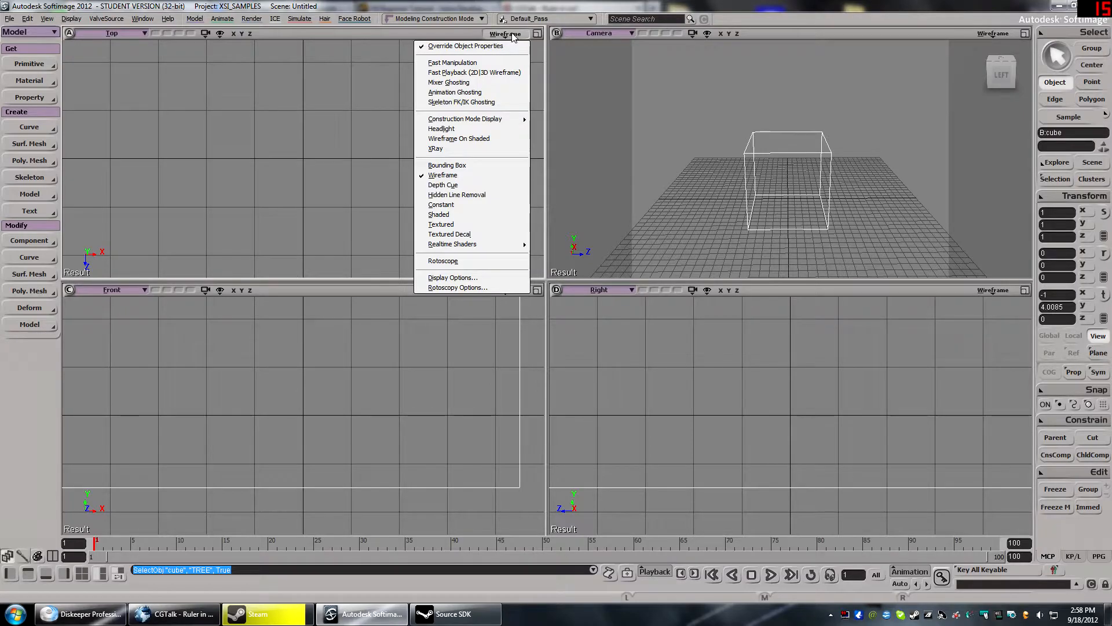
left_click(154, 619)
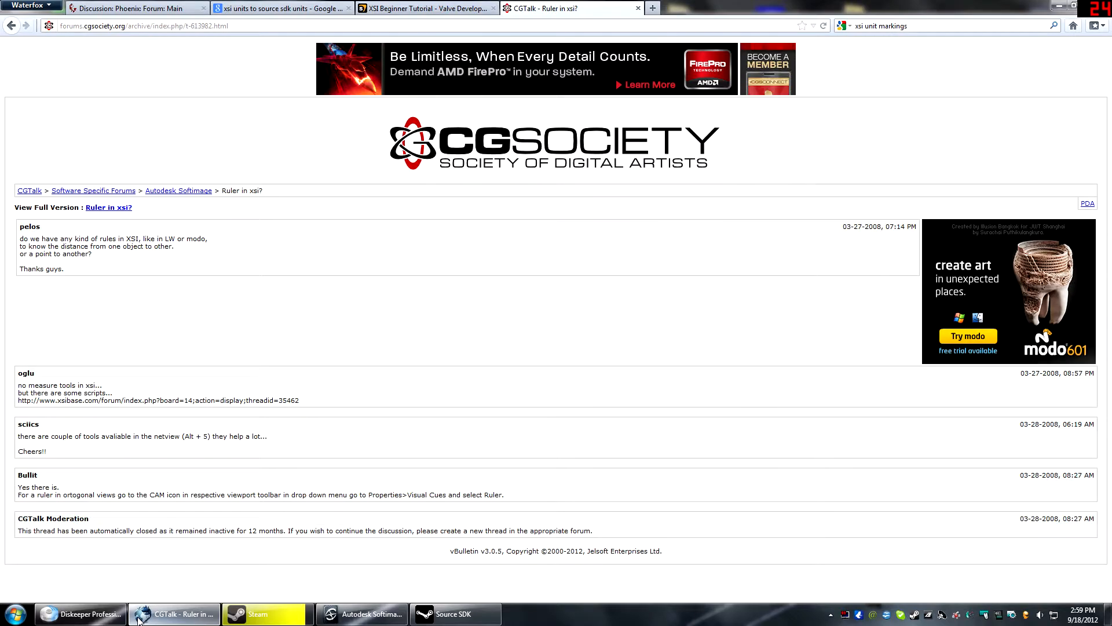
- Switch to Softimage and open the Top view's camera properties, rechecking the ruler instructions in the forum thread
left_click(362, 613)
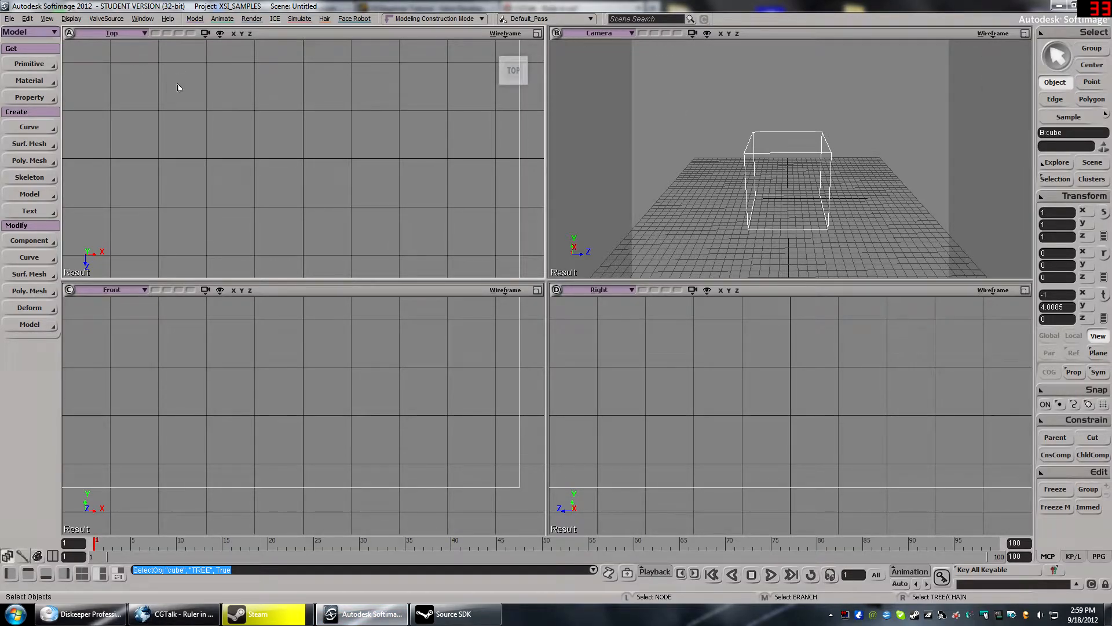
left_click(206, 34)
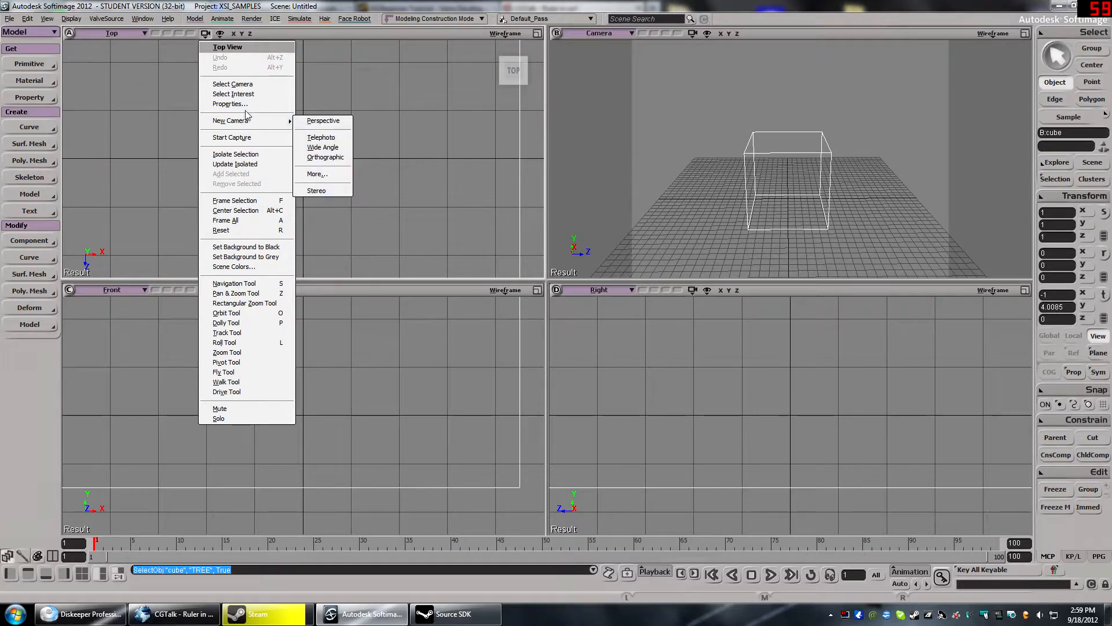
left_click(172, 615)
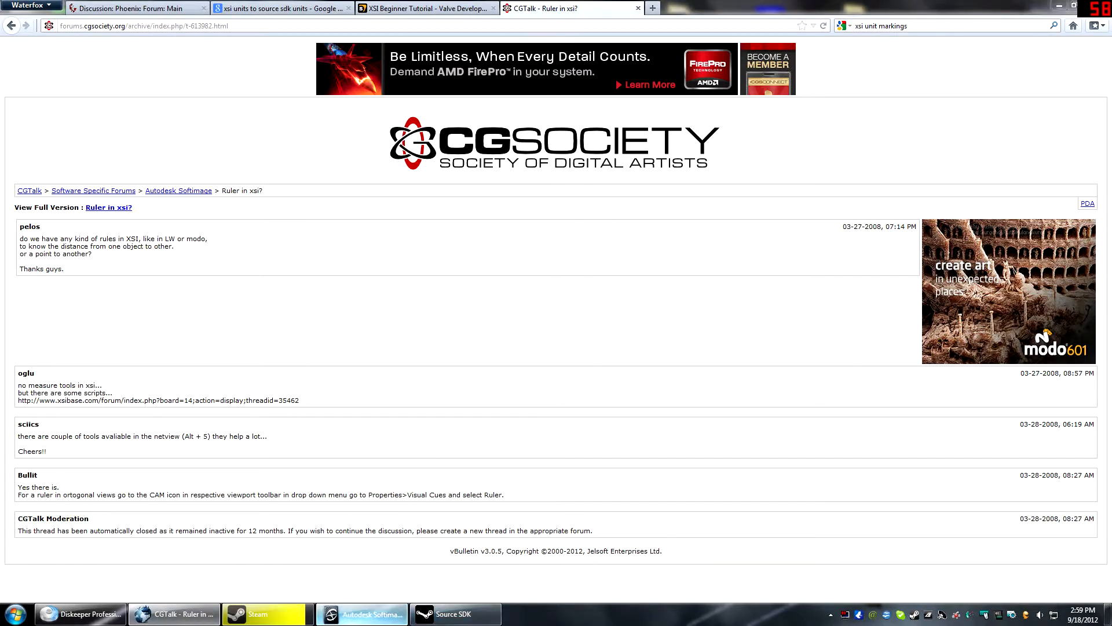
left_click(362, 613)
left_click(206, 34)
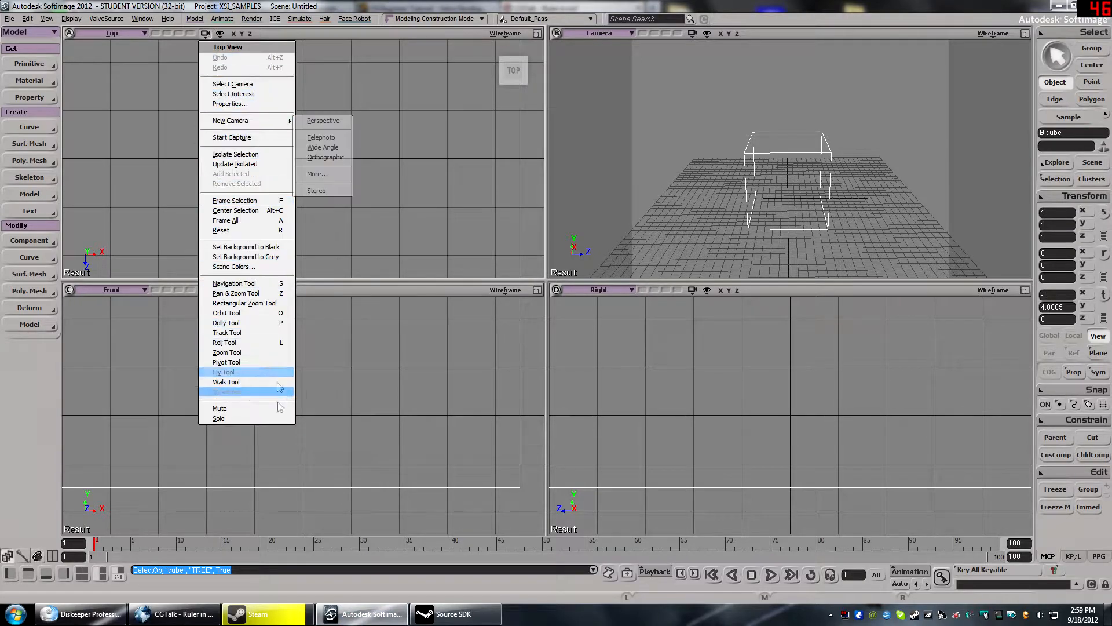
left_click(244, 103)
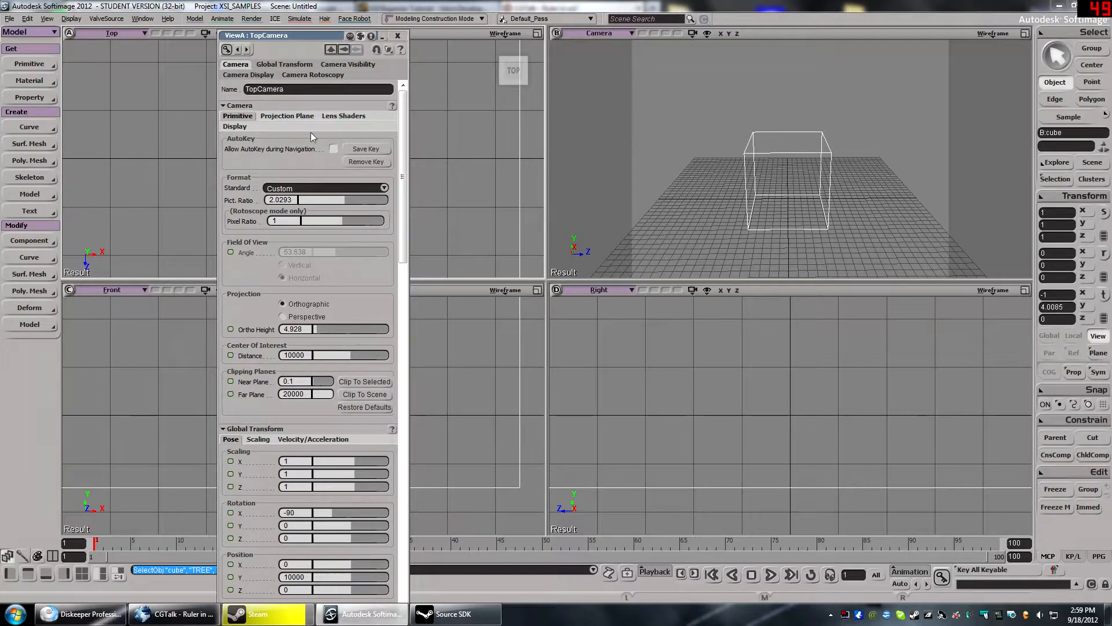
- Enable the Ruler (top/front/side views) option in the top camera's Visual Cues settings
left_click_drag(289, 35, 286, 6)
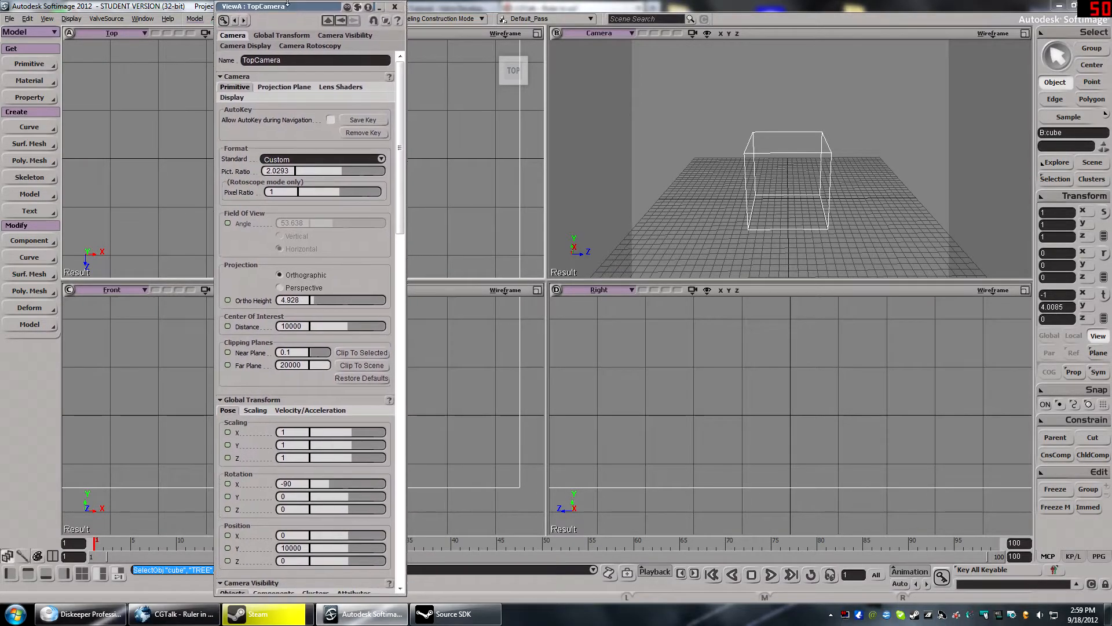
left_click_drag(399, 231, 408, 359)
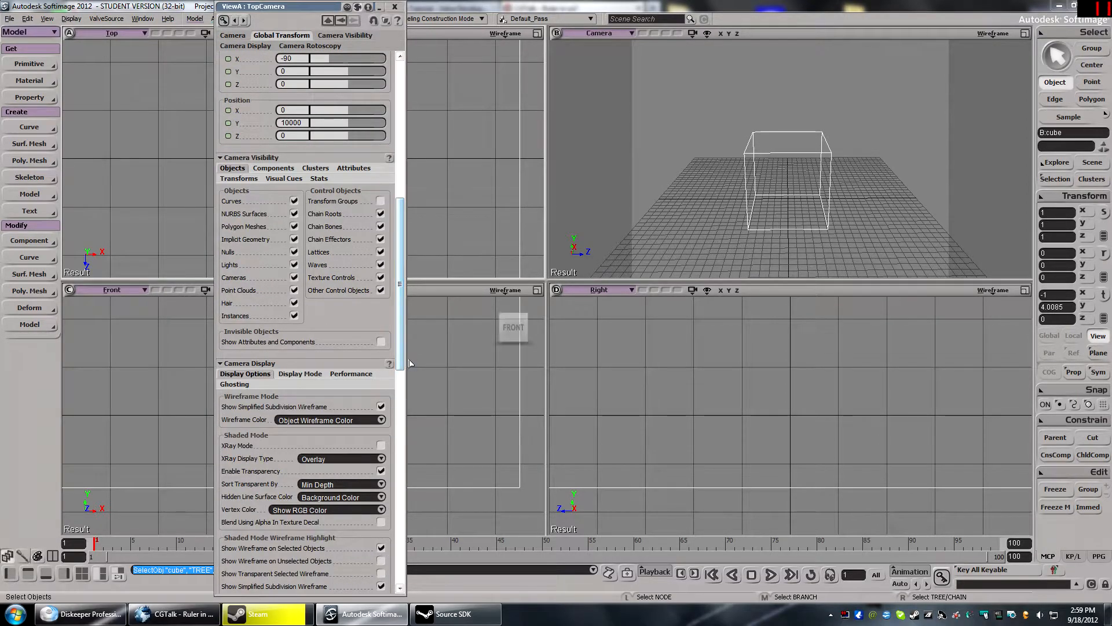
left_click(282, 179)
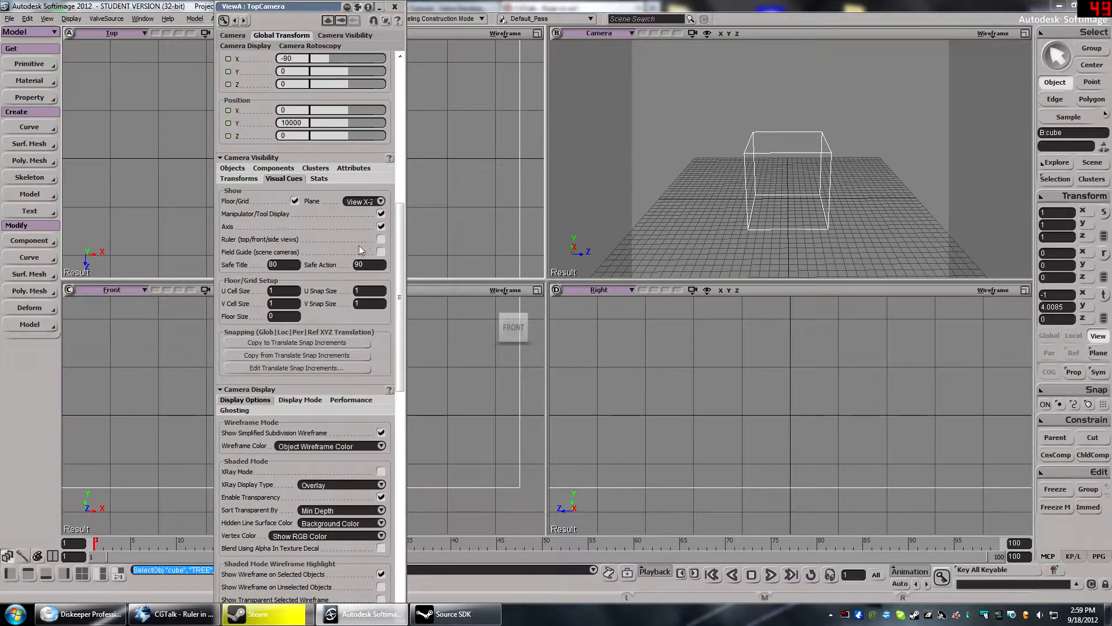
left_click(381, 239)
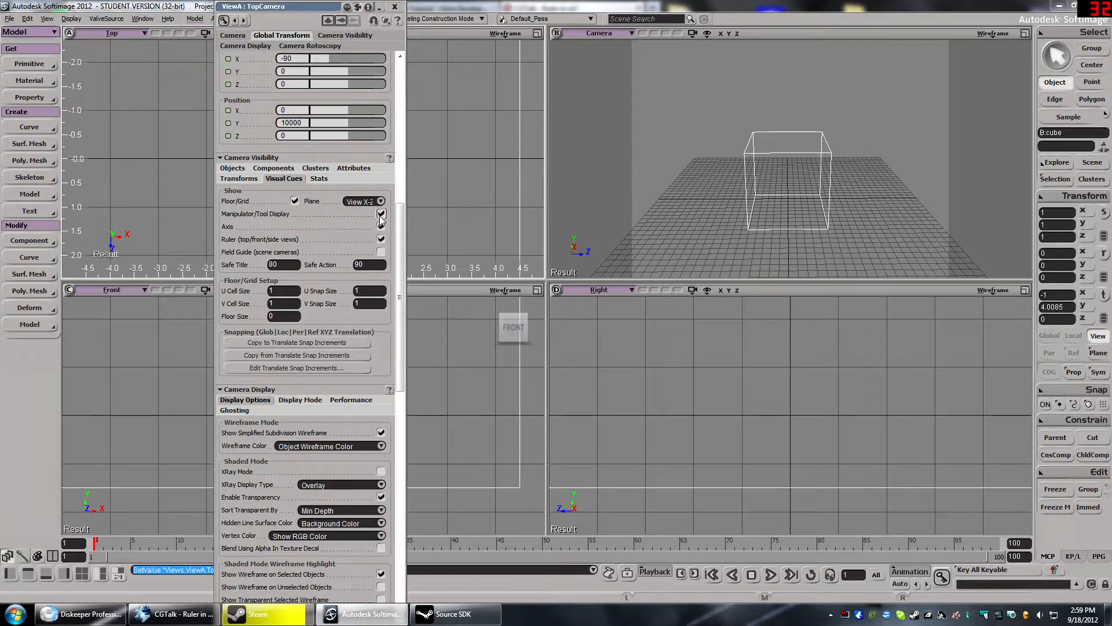
- Toggle the Top view's floor grid off and back on, and close the camera properties
left_click(295, 201)
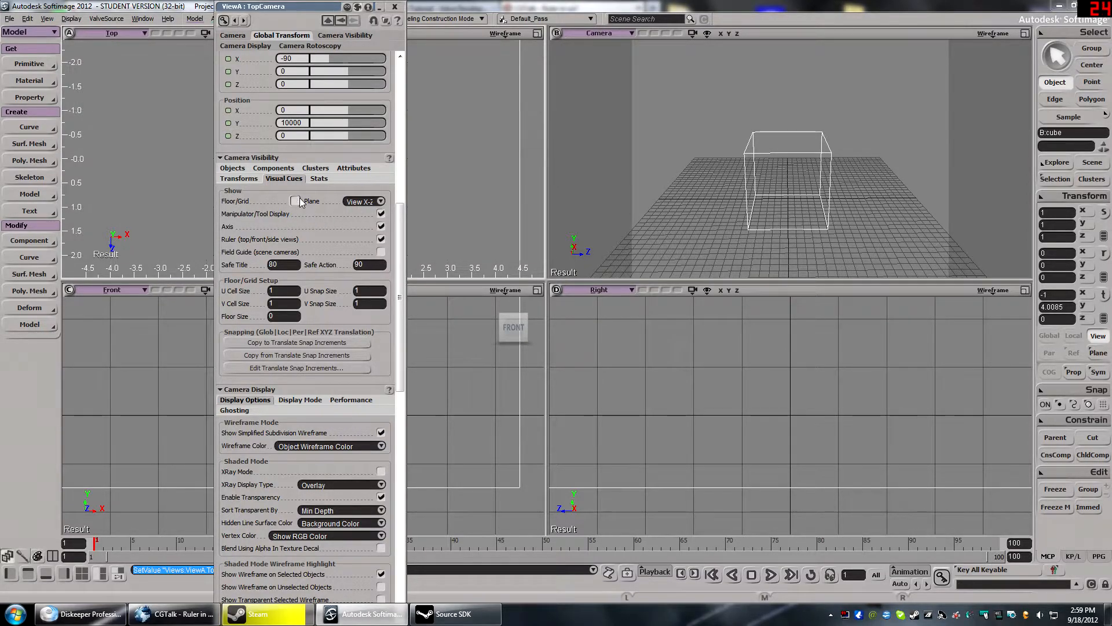
left_click(295, 201)
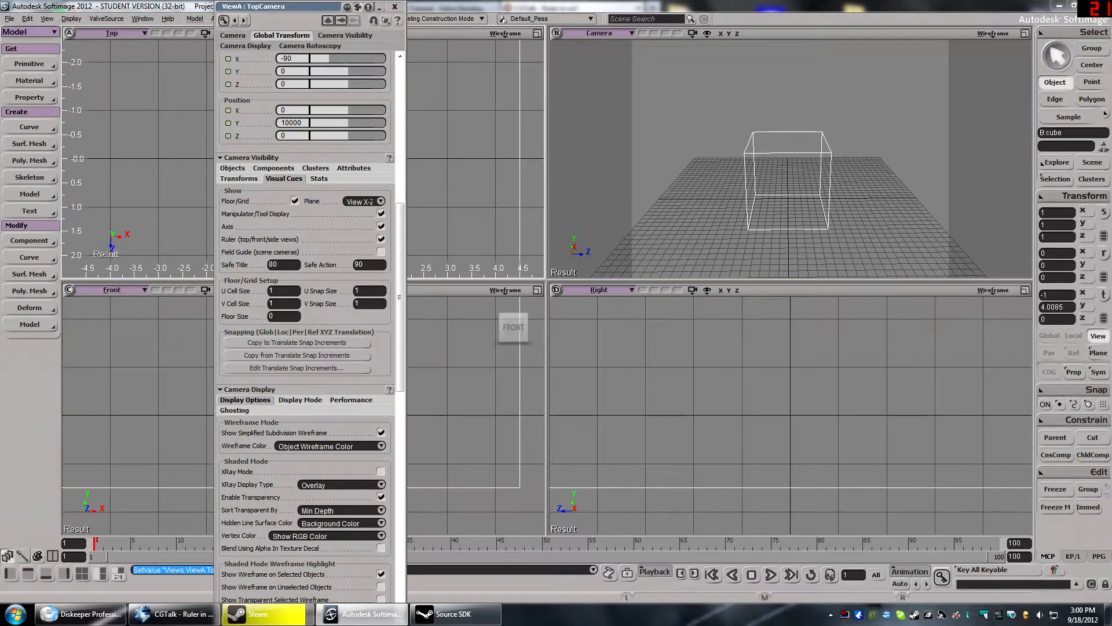
left_click_drag(316, 11, 312, 42)
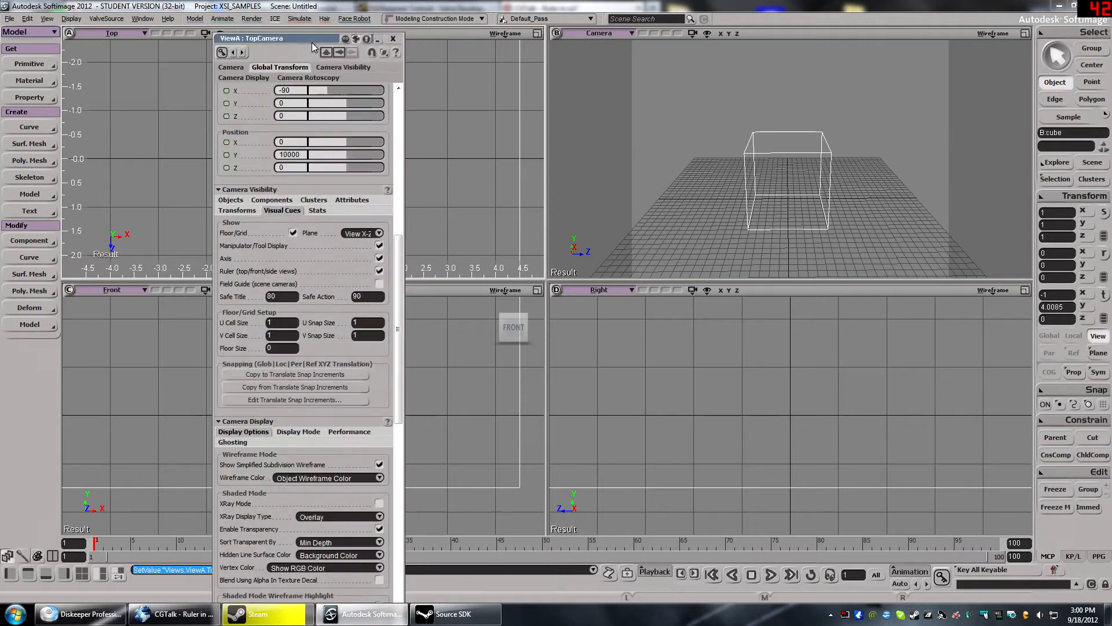
left_click(396, 37)
- Examine how the Top view's ruler scale relates to the cube and grid at different zoom levels
scroll(275, 194, "down", 3)
scroll(274, 198, "down", 10)
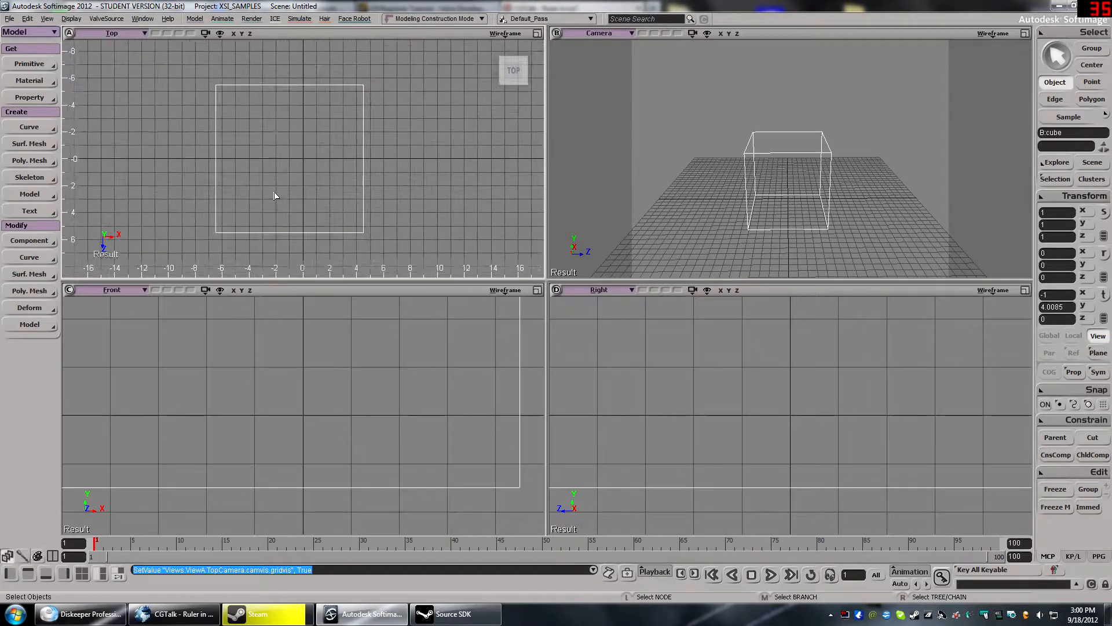
scroll(274, 194, "up", 6)
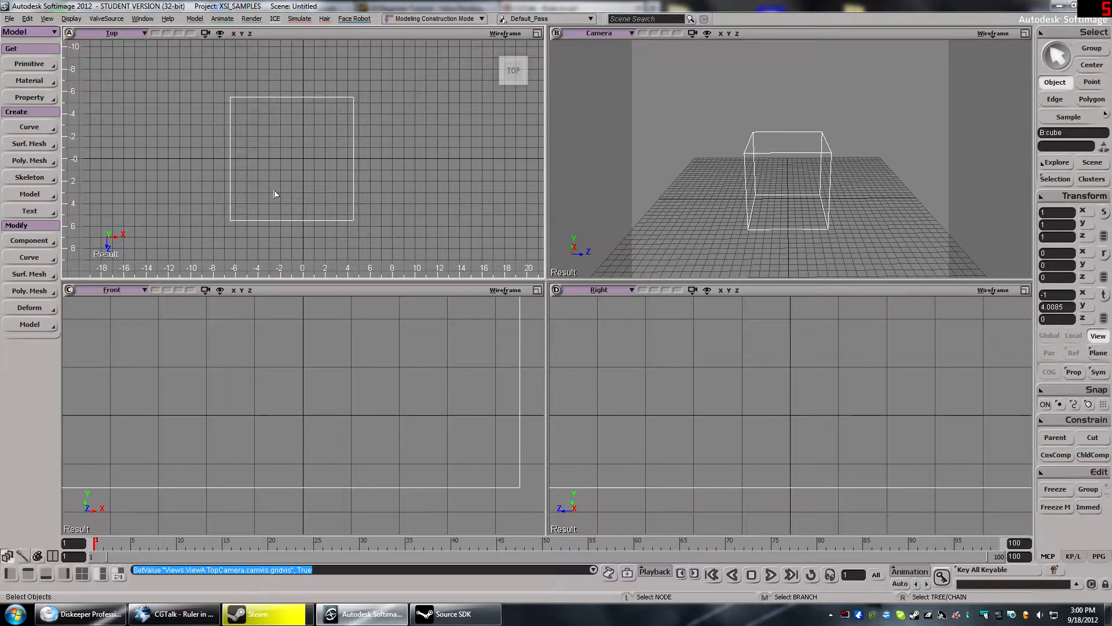
scroll(275, 194, "down", 8)
scroll(274, 194, "down", 4)
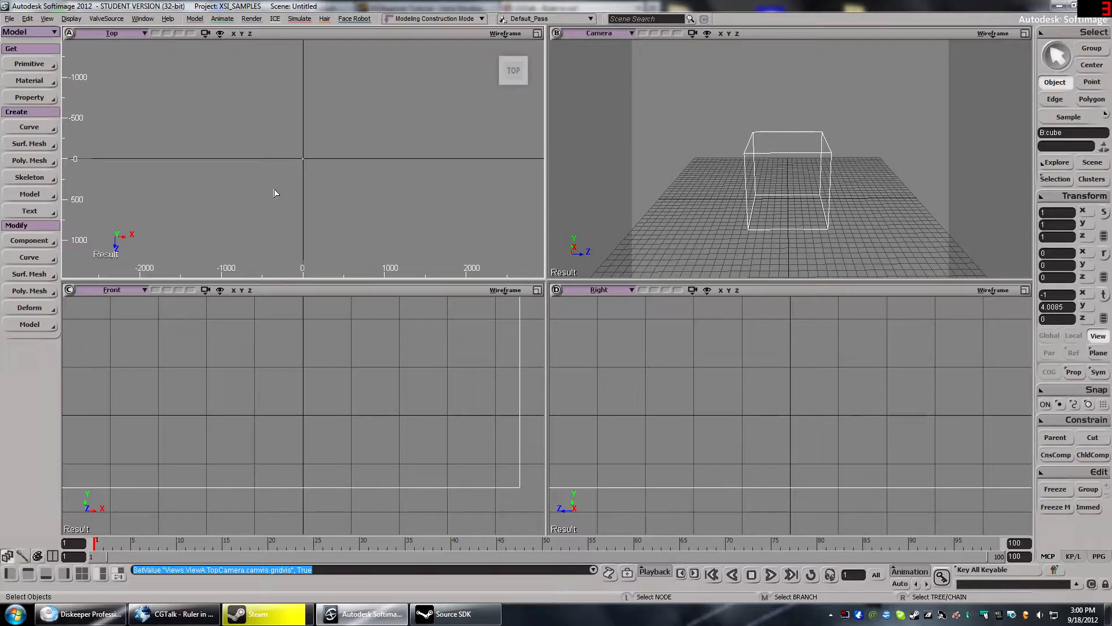
- Zoom the Top view in on the cube to compare its outline with the ruler markings
scroll(306, 174, "up", 8)
scroll(309, 177, "up", 8)
scroll(309, 177, "down", 3)
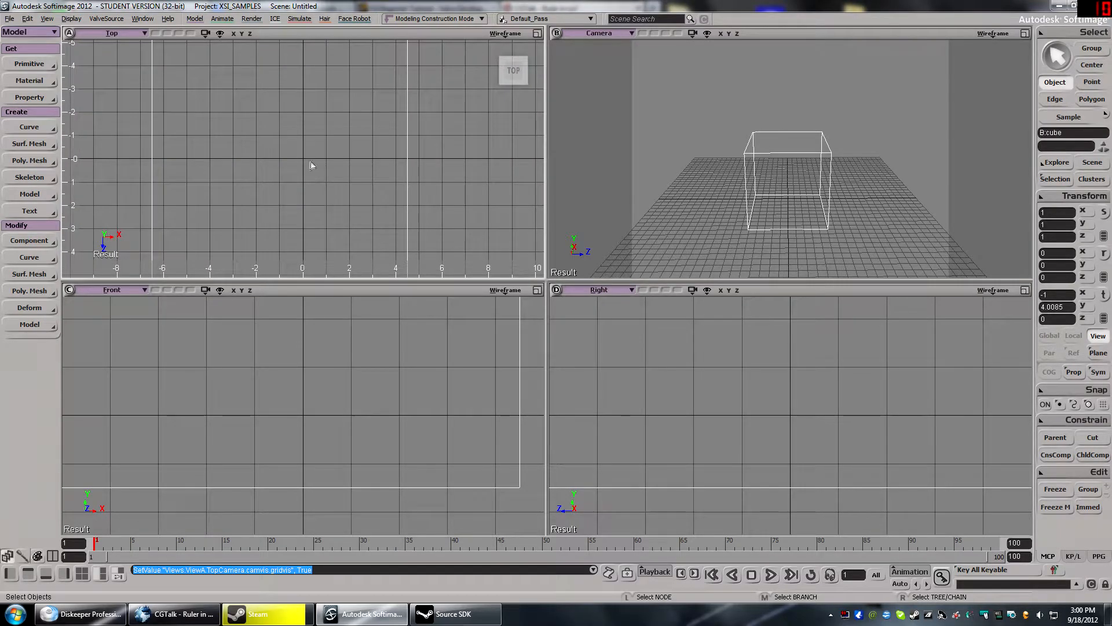
scroll(352, 176, "down", 2)
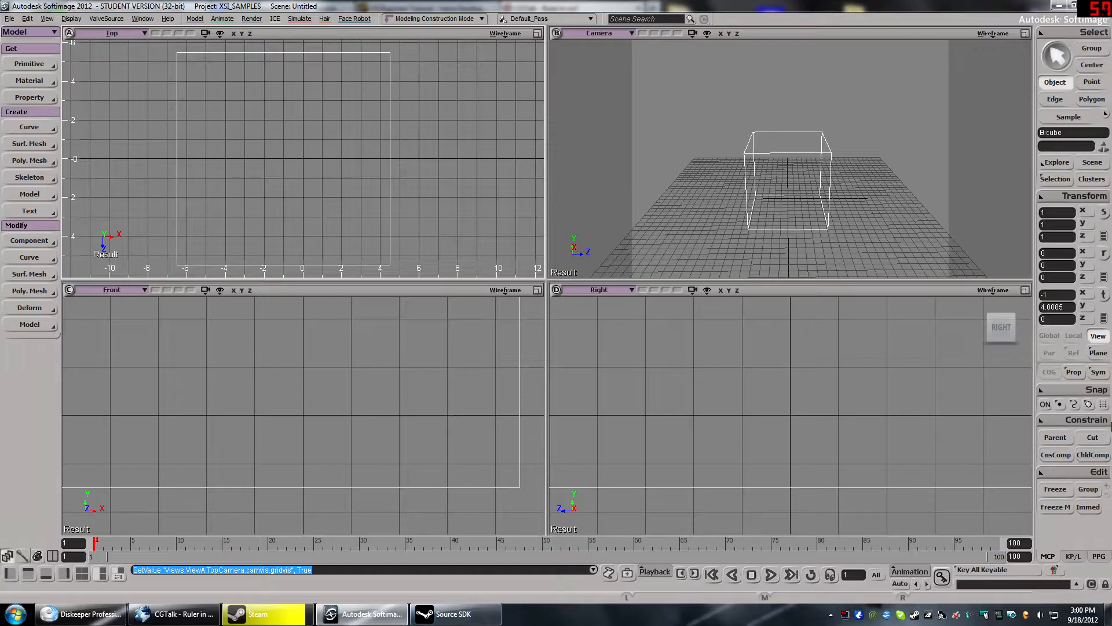
left_click(36, 18)
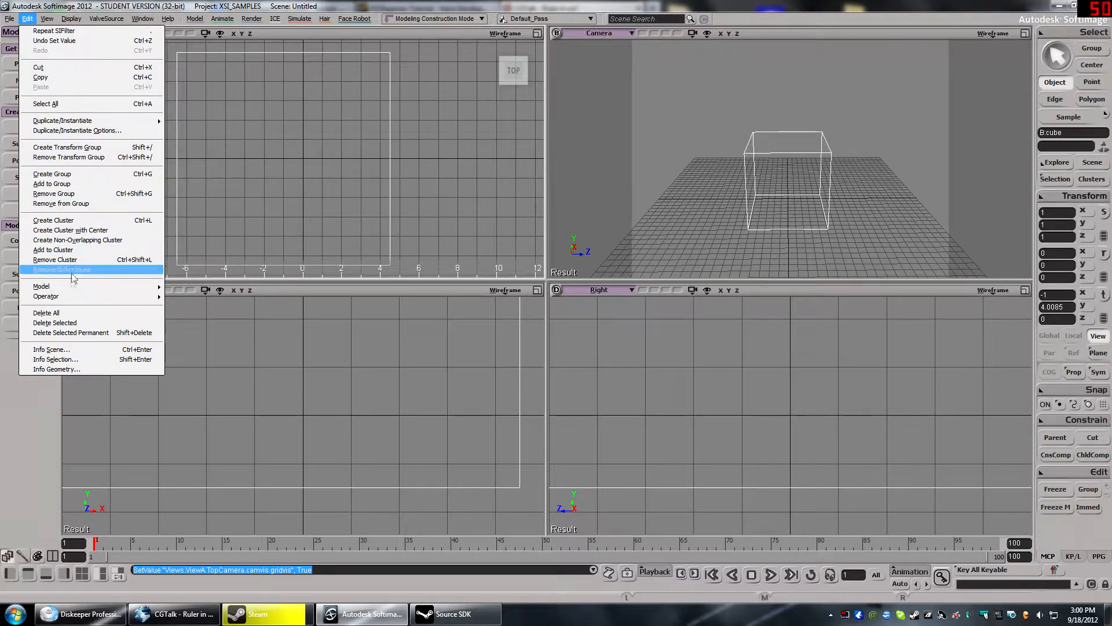
mouse_move(48, 18)
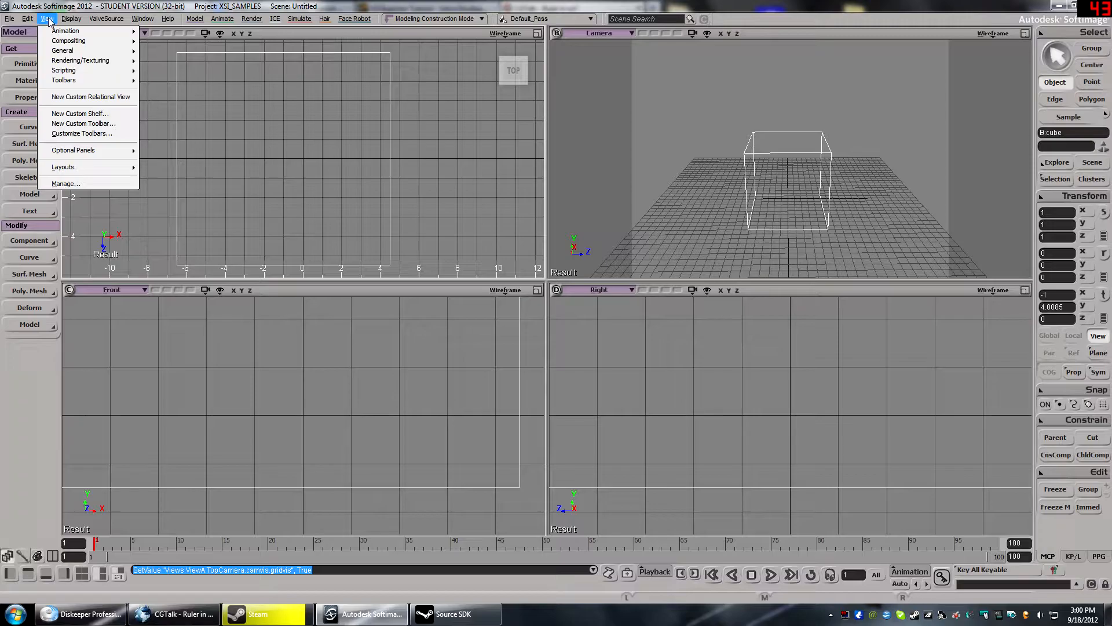
mouse_move(124, 19)
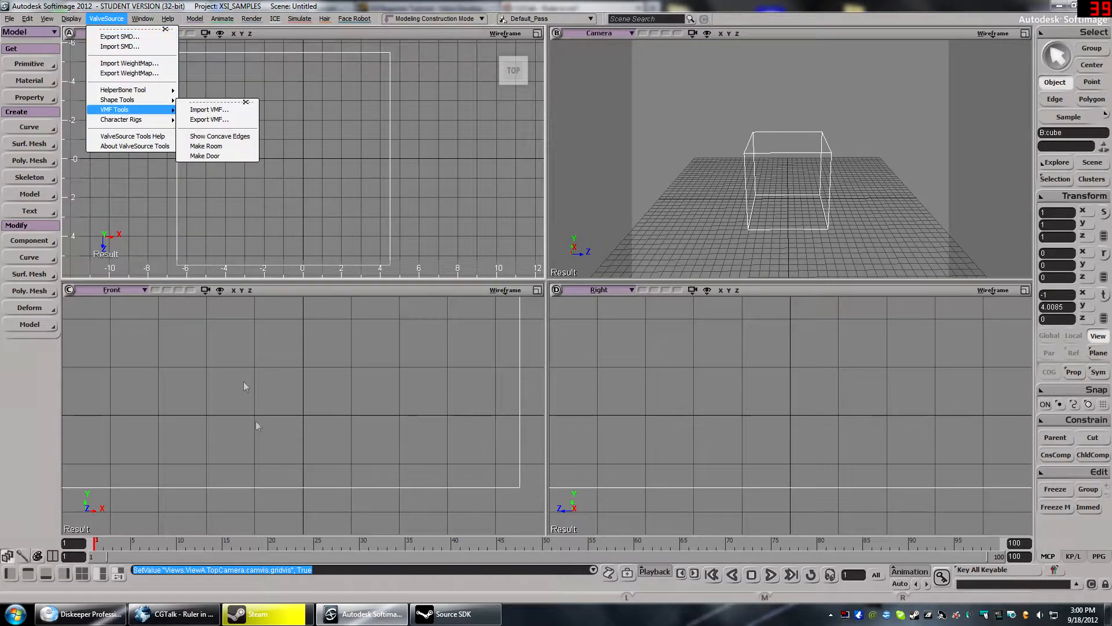
- Switch to the web browser and search for "xsi snap to grid"
left_click(200, 615)
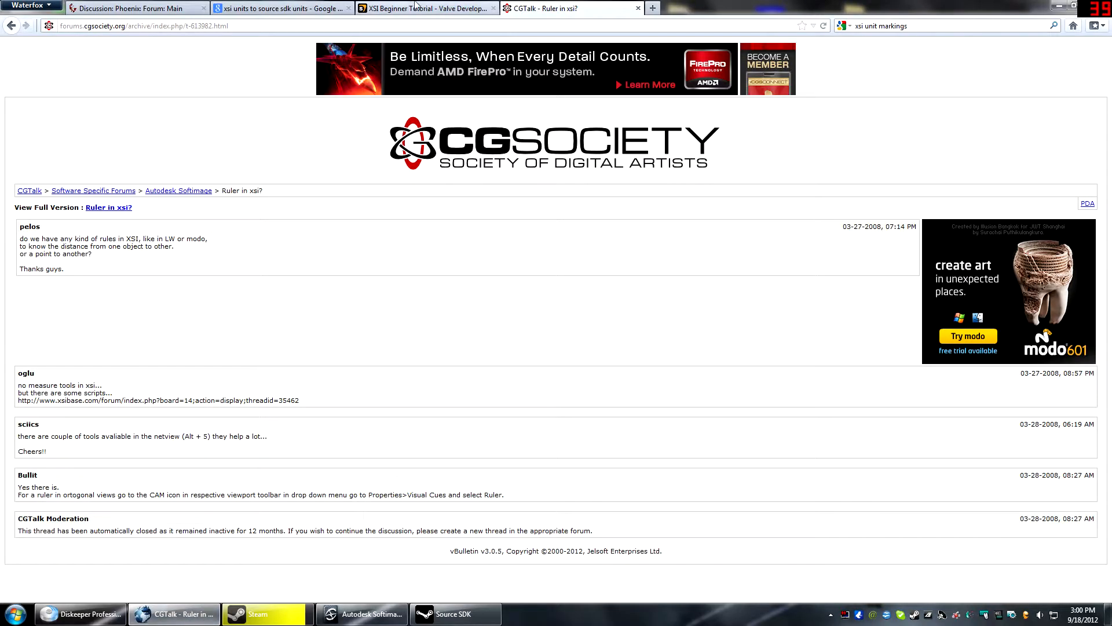
left_click_drag(908, 26, 876, 26)
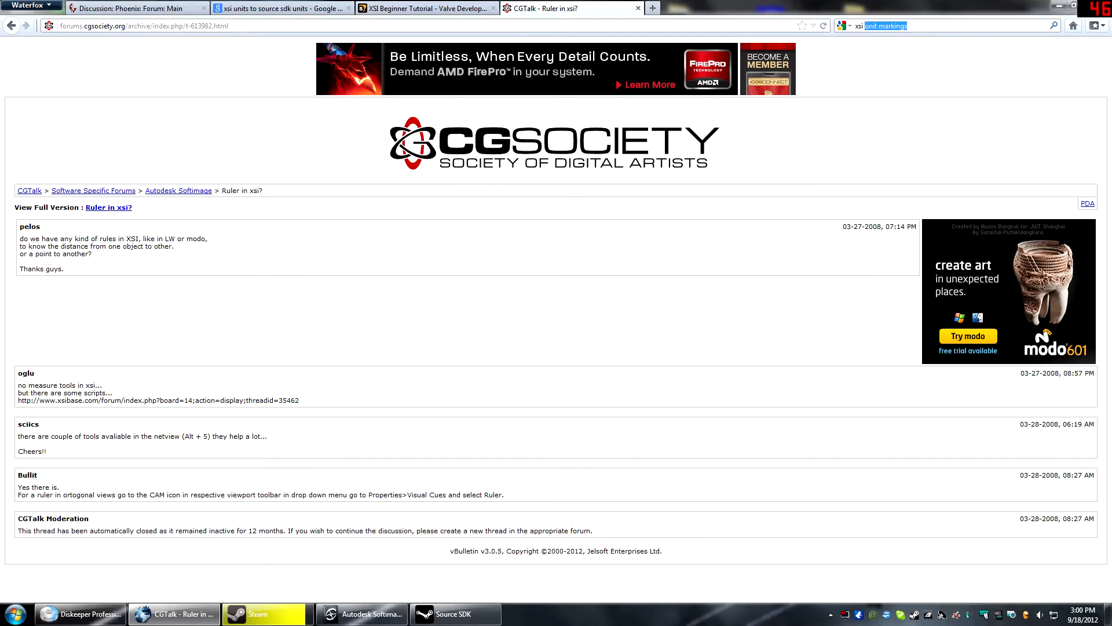
type("sna")
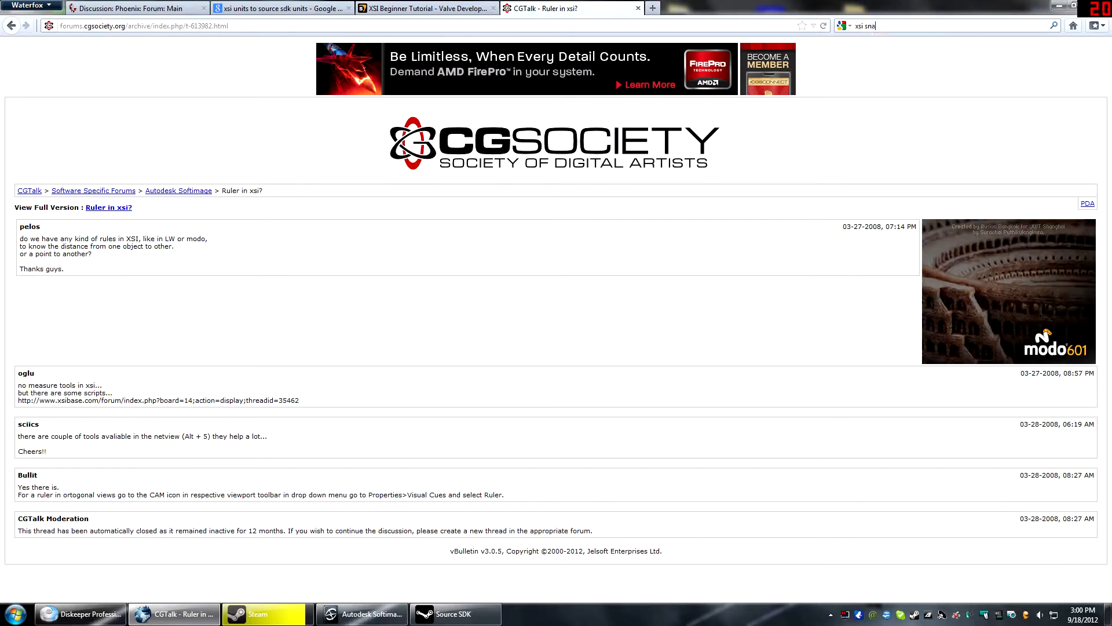
type("p to grid")
key("Return")
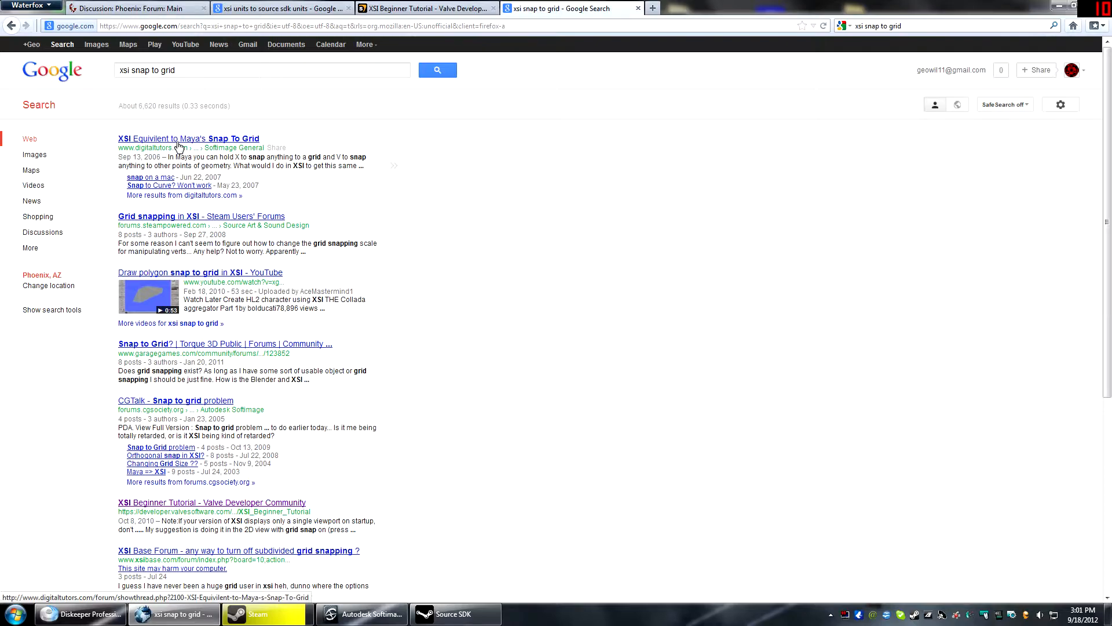
- Open the Steam Users' Forums thread "Grid snapping in XSI" and read the replies on cell size and snap size
left_click(155, 217)
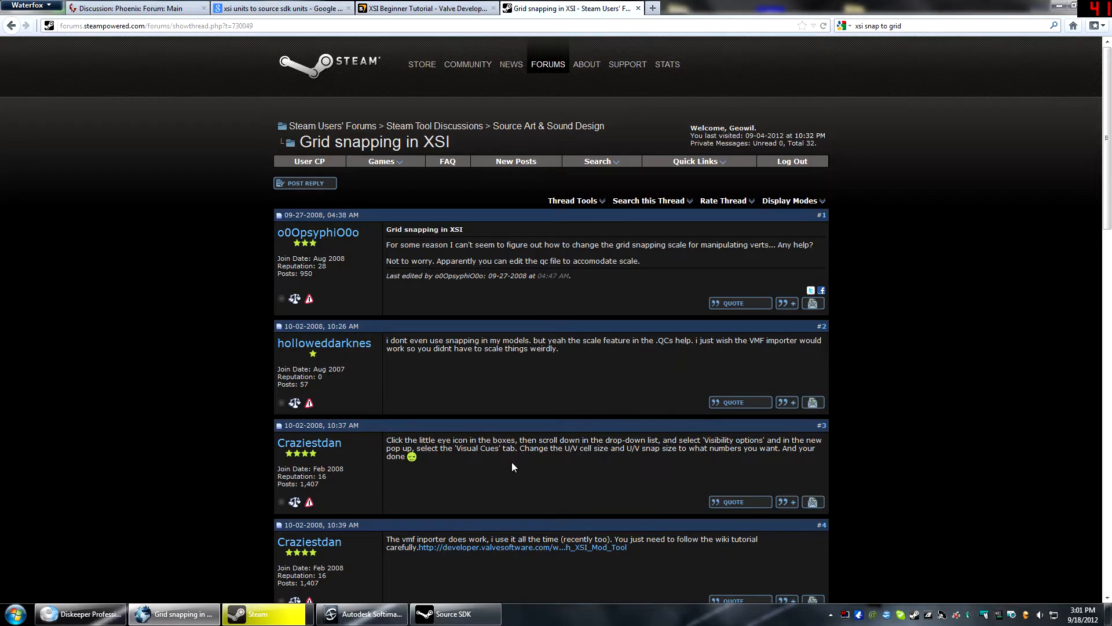
scroll(512, 461, "down", 2)
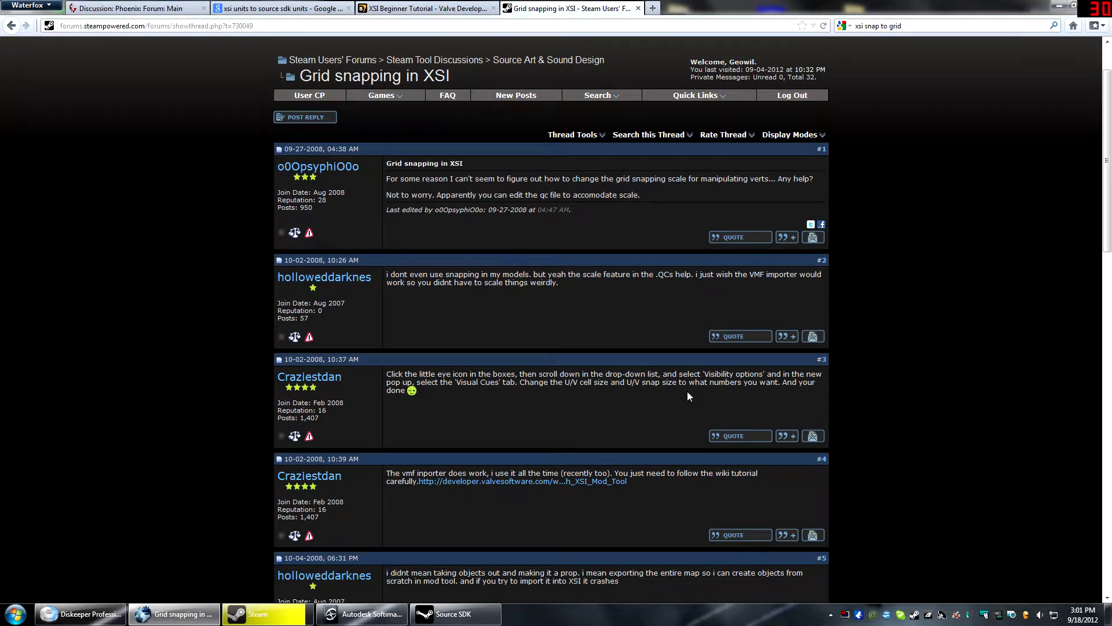
scroll(627, 392, "down", 2)
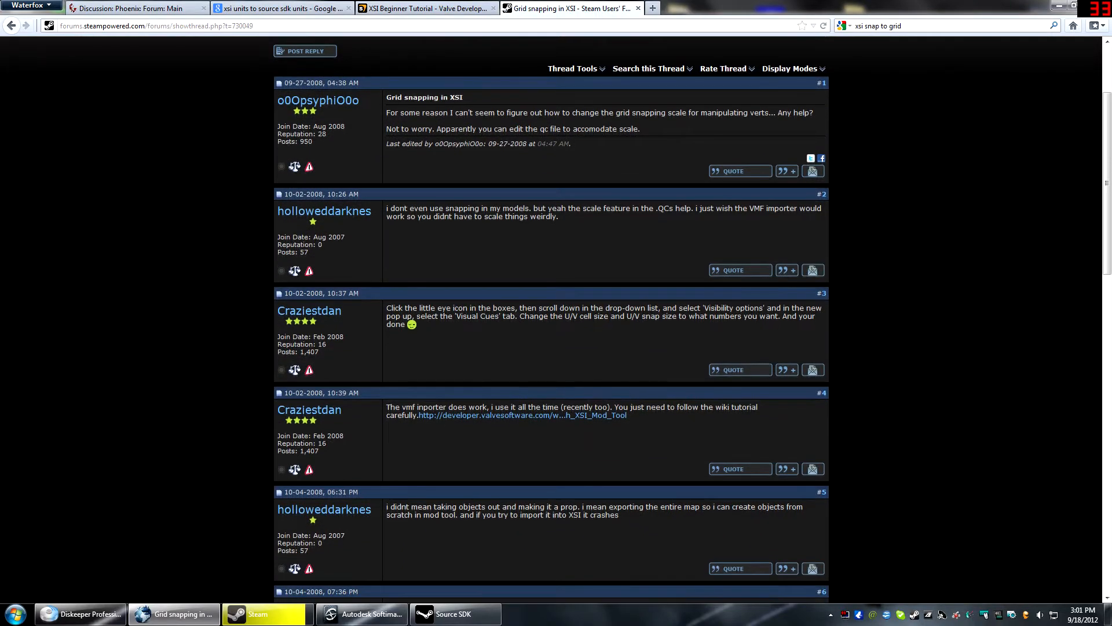
scroll(546, 435, "down", 2)
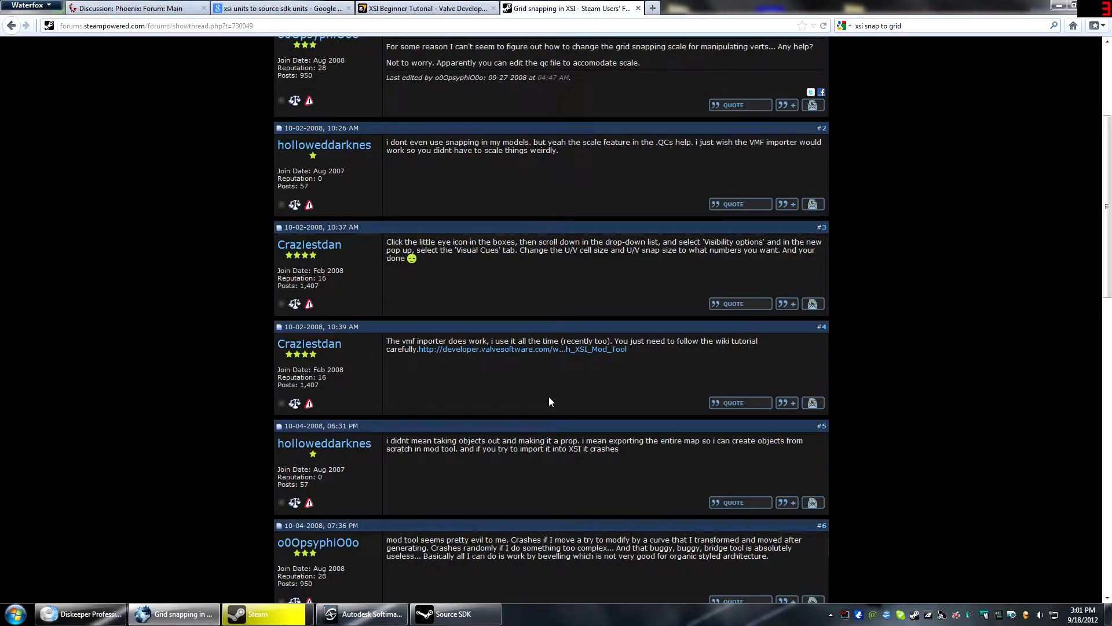
scroll(549, 401, "down", 6)
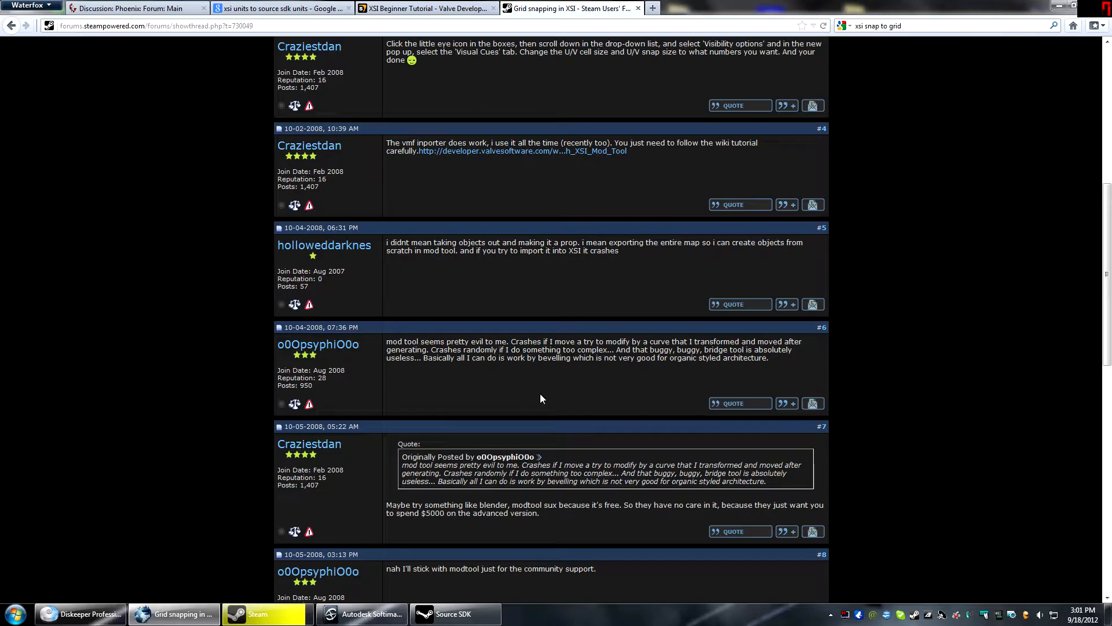
scroll(539, 399, "down", 4)
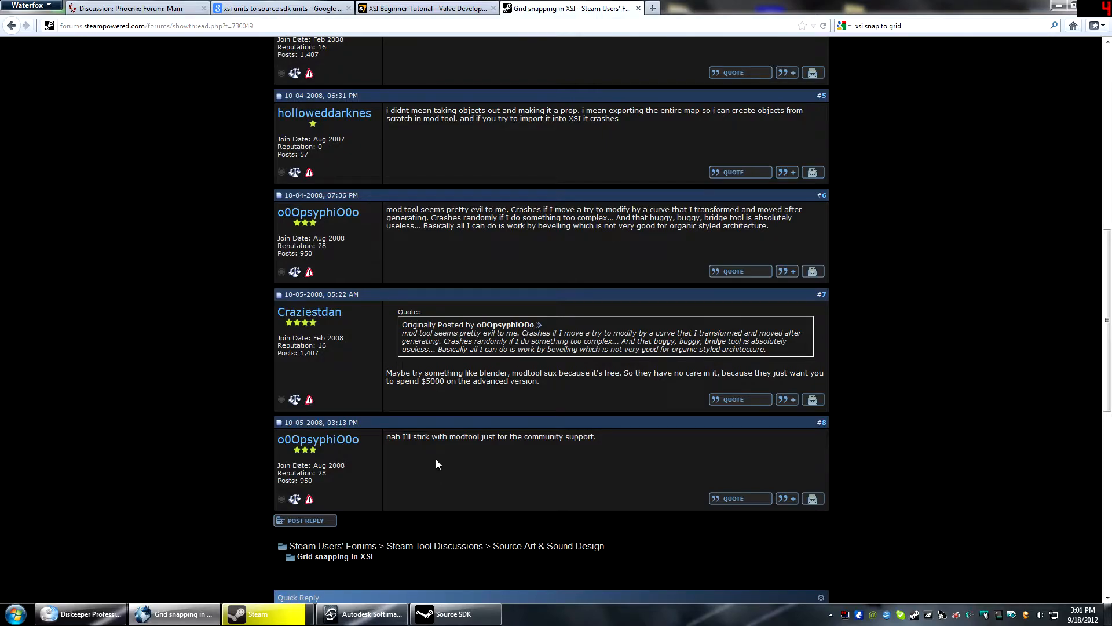
scroll(436, 464, "up", 12)
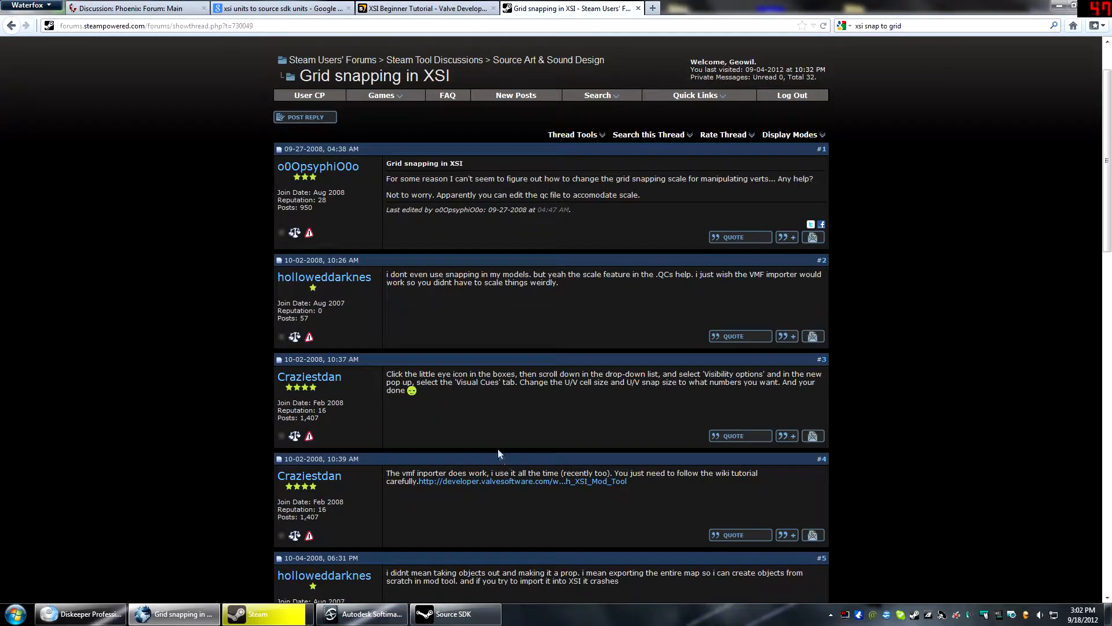
- Switch to Softimage, set the U Snap Size to 10 in the Top view's camera properties, and move the properties window clear of that view
left_click(363, 614)
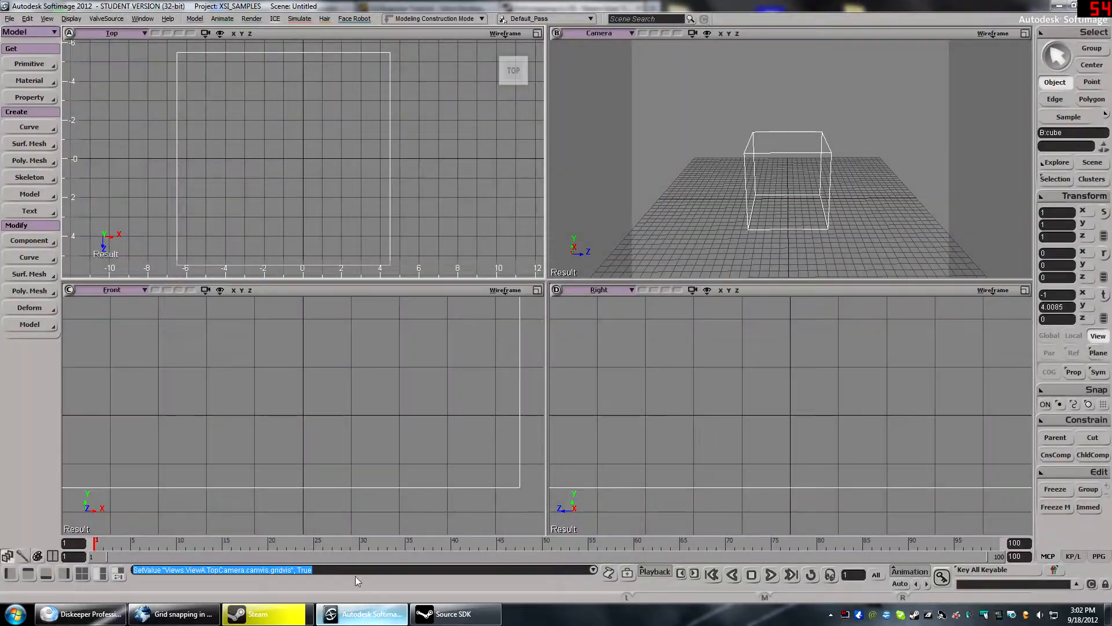
left_click(220, 33)
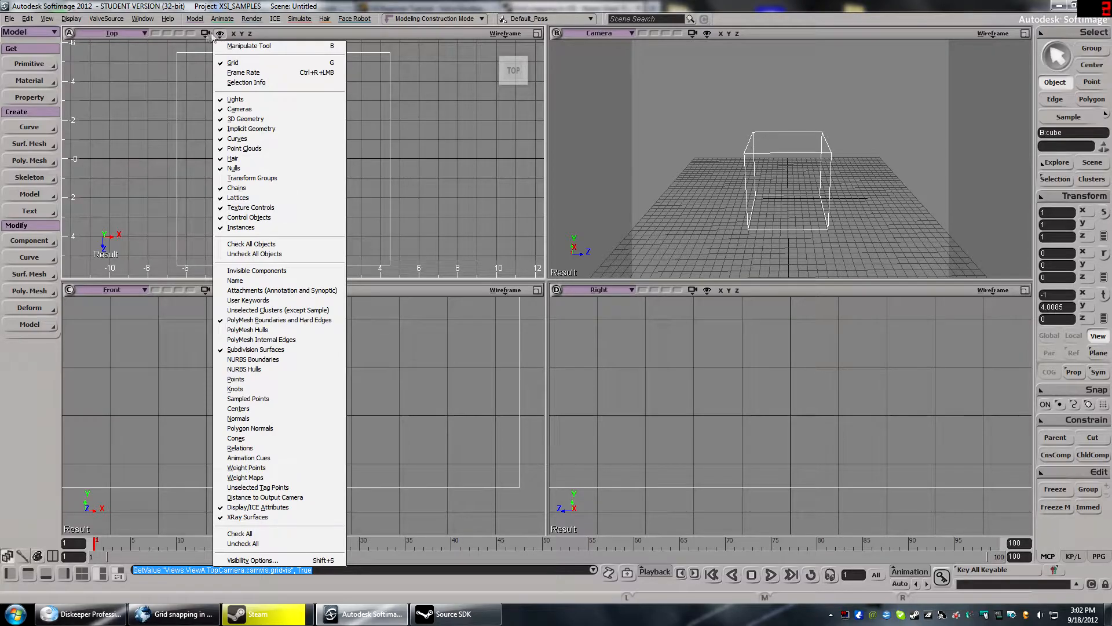
left_click(206, 33)
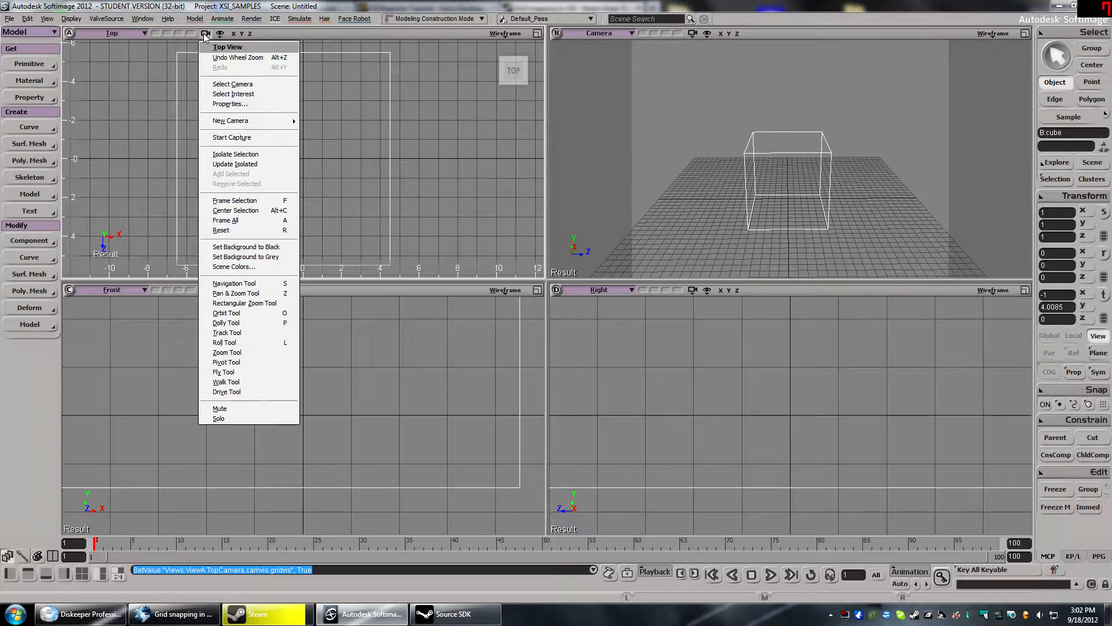
left_click(230, 103)
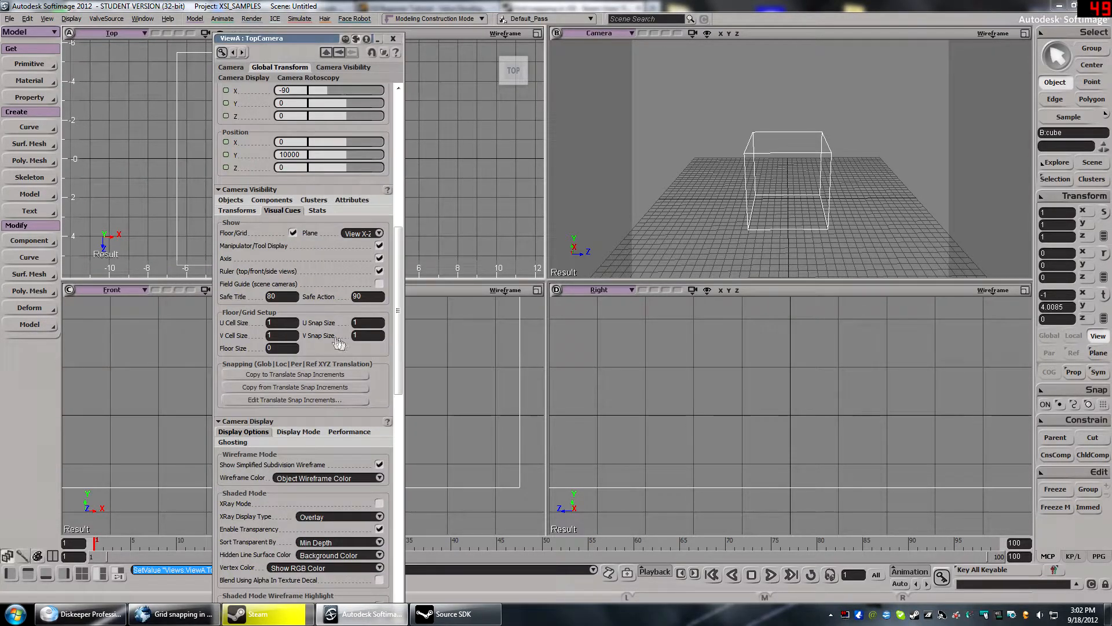
mouse_move(401, 273)
left_mouse_down()
mouse_move(388, 429)
mouse_move(398, 242)
mouse_move(397, 268)
left_mouse_up()
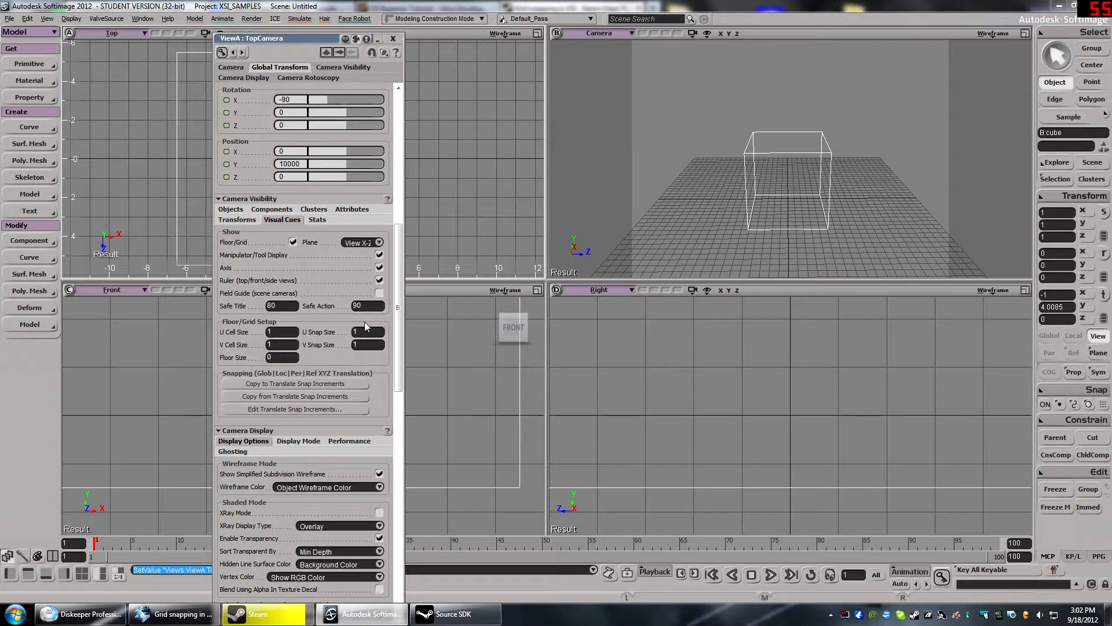
type("10")
key("Return")
left_click_drag(315, 41, 710, 216)
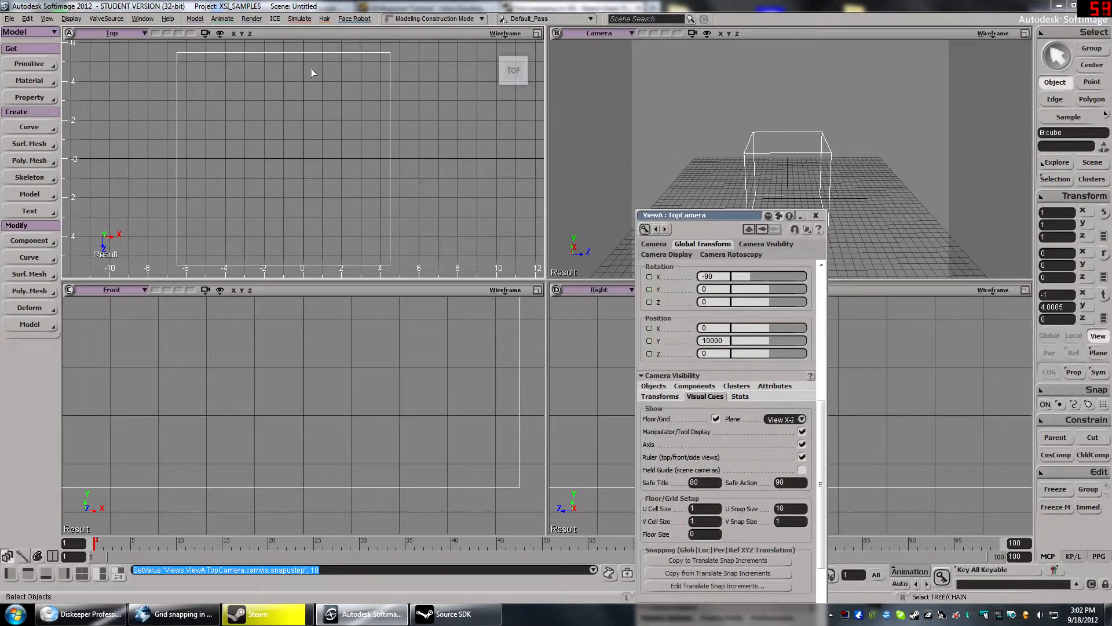
- Select the four points on the cube's positive X side in the Top view and move them outward along X to about 9.17
key("space")
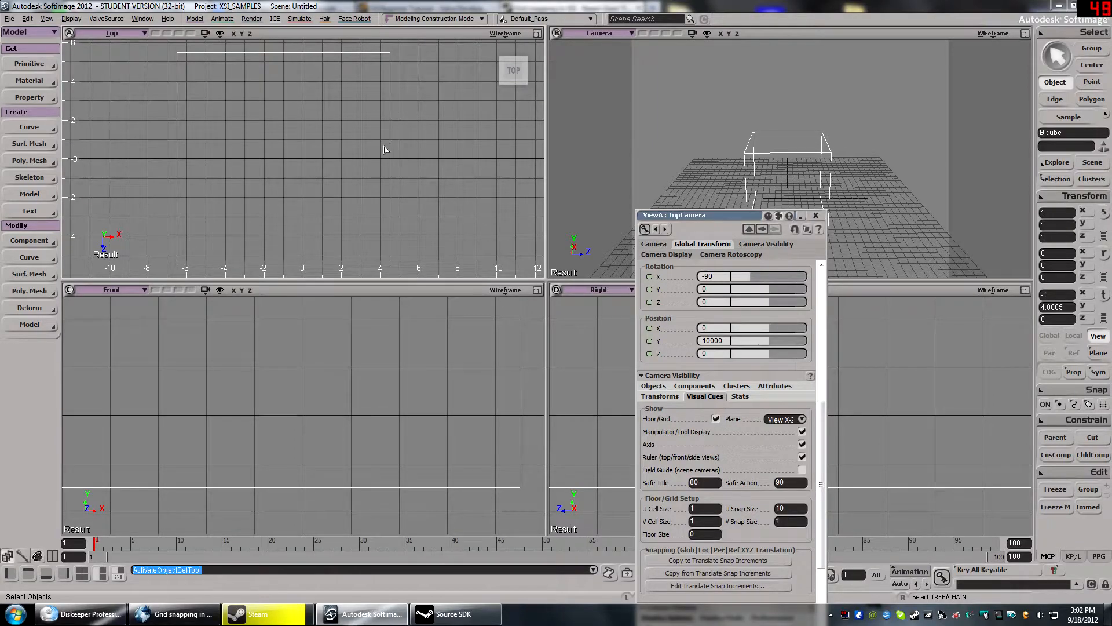
key("s")
mouse_move(385, 157)
left_mouse_down()
mouse_move(383, 109)
mouse_move(385, 144)
mouse_move(398, 144)
left_mouse_up()
scroll(384, 134, "down", 2)
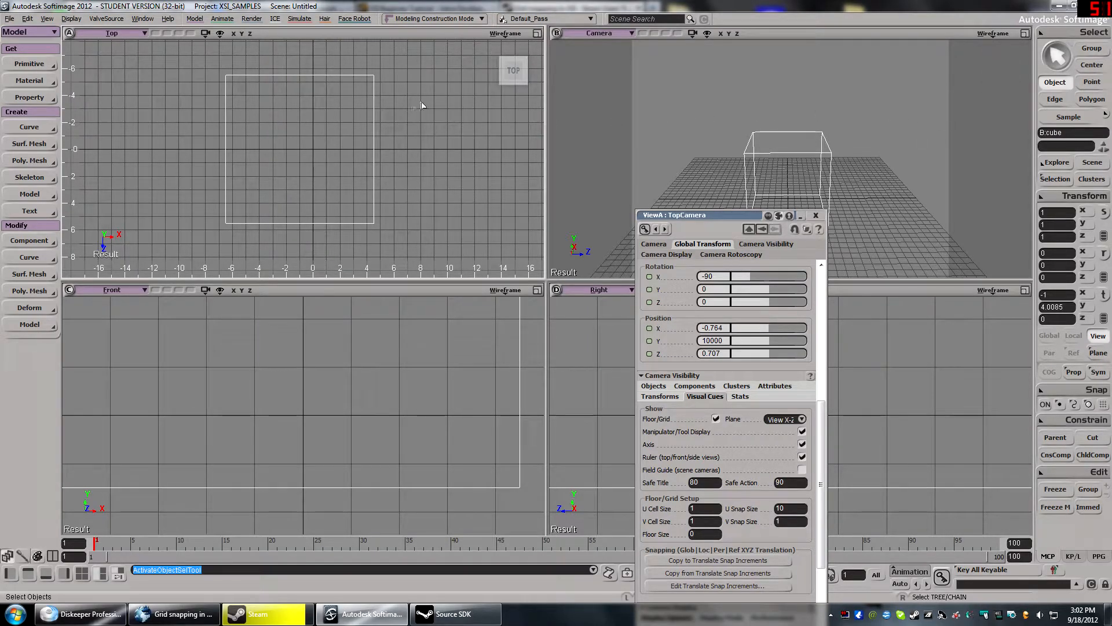
left_click(1100, 85)
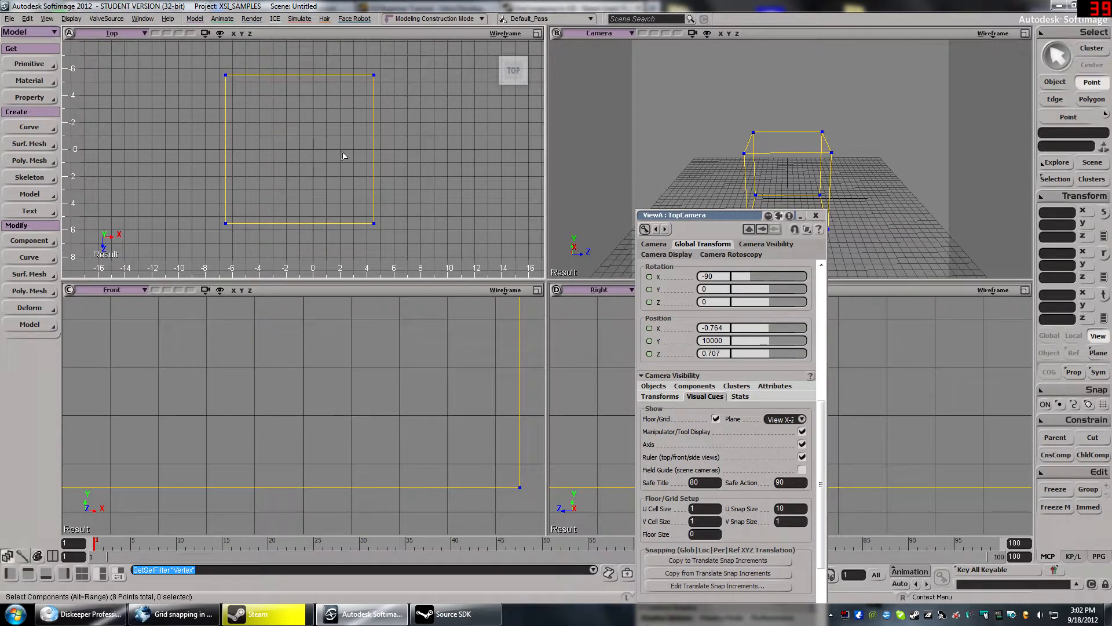
left_click(1055, 99)
left_click(1092, 99)
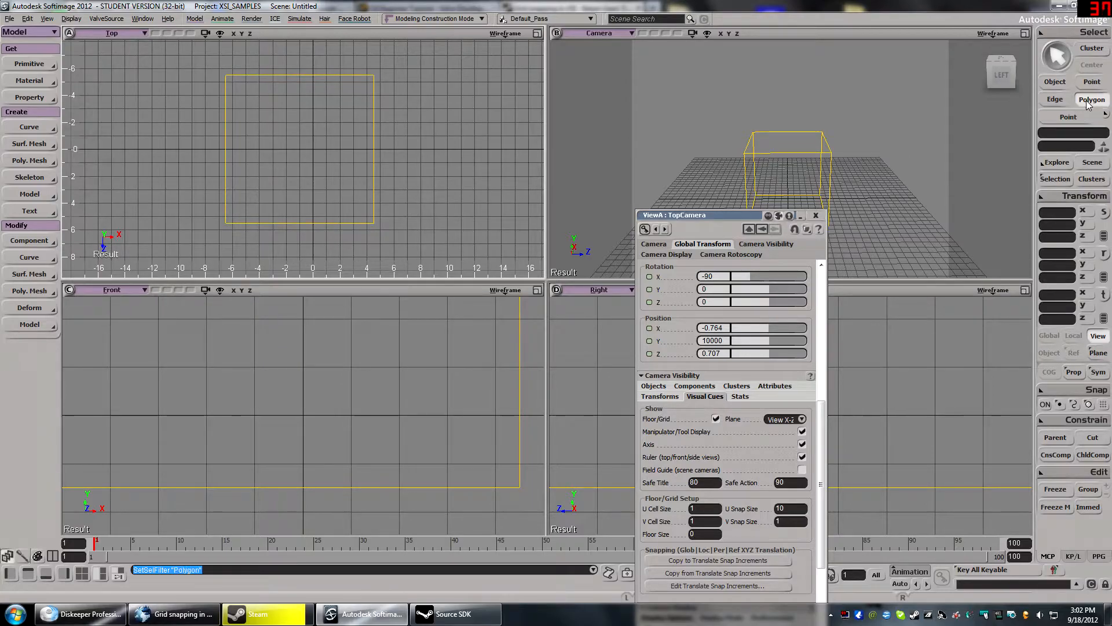
left_click(1089, 84)
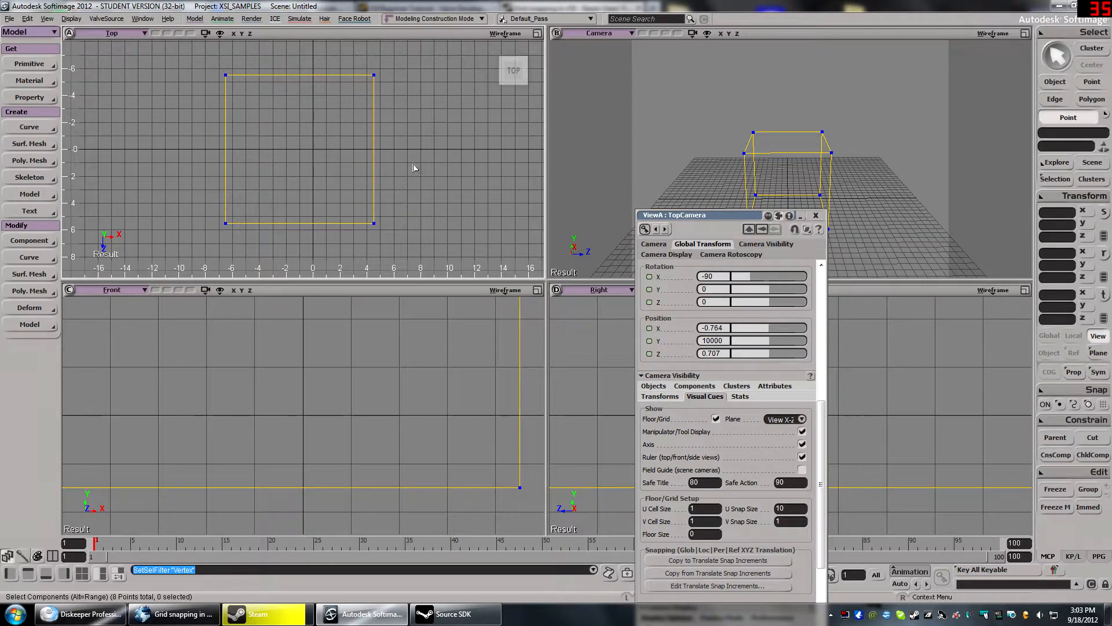
left_click_drag(404, 62, 340, 258)
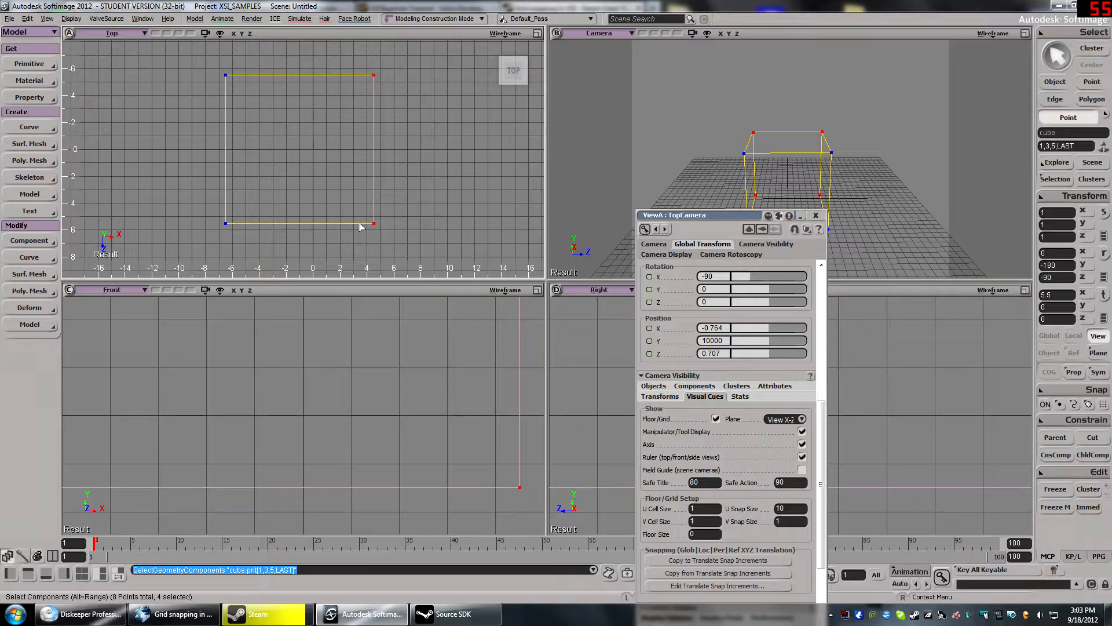
key("v")
left_click_drag(409, 153, 461, 157)
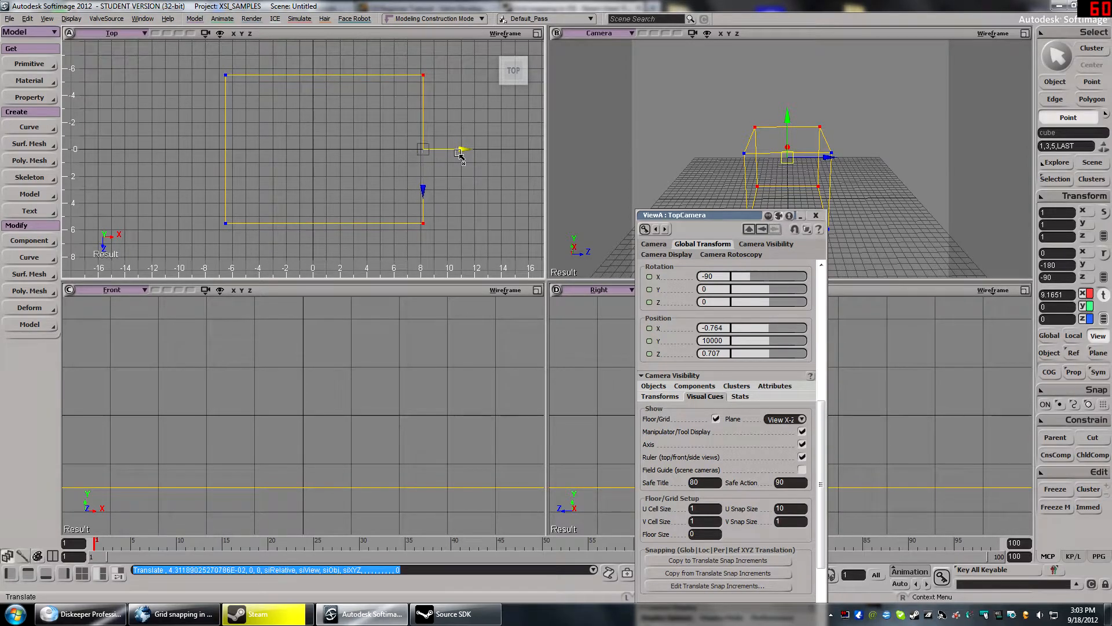
- Enable snapping with the grid as target, and snap the selected cube points along X to 9
left_click(27, 18)
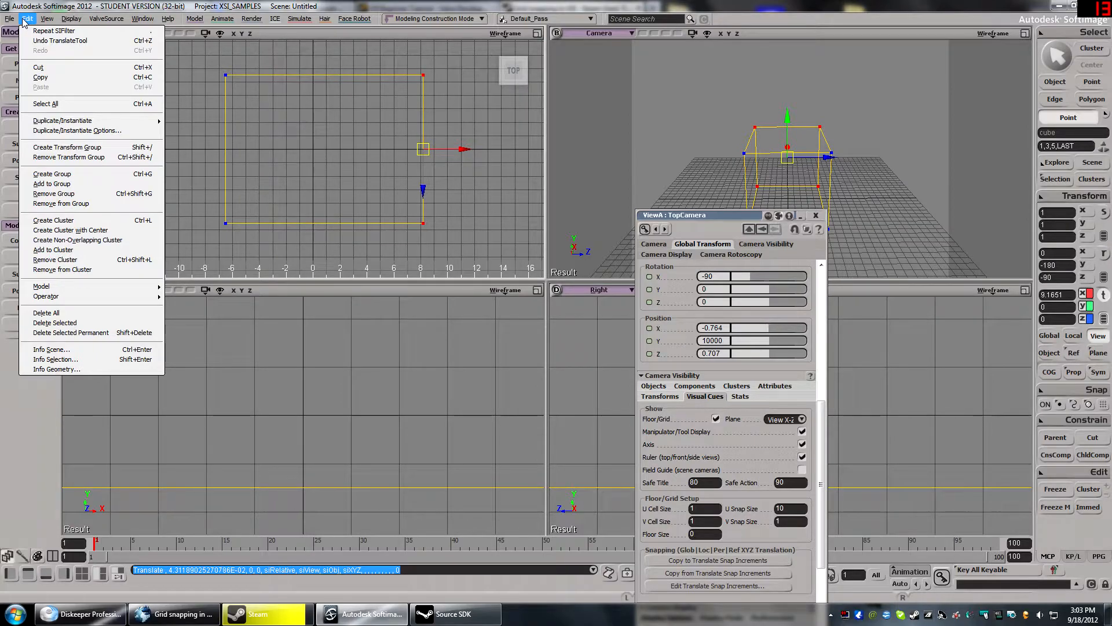
mouse_move(106, 18)
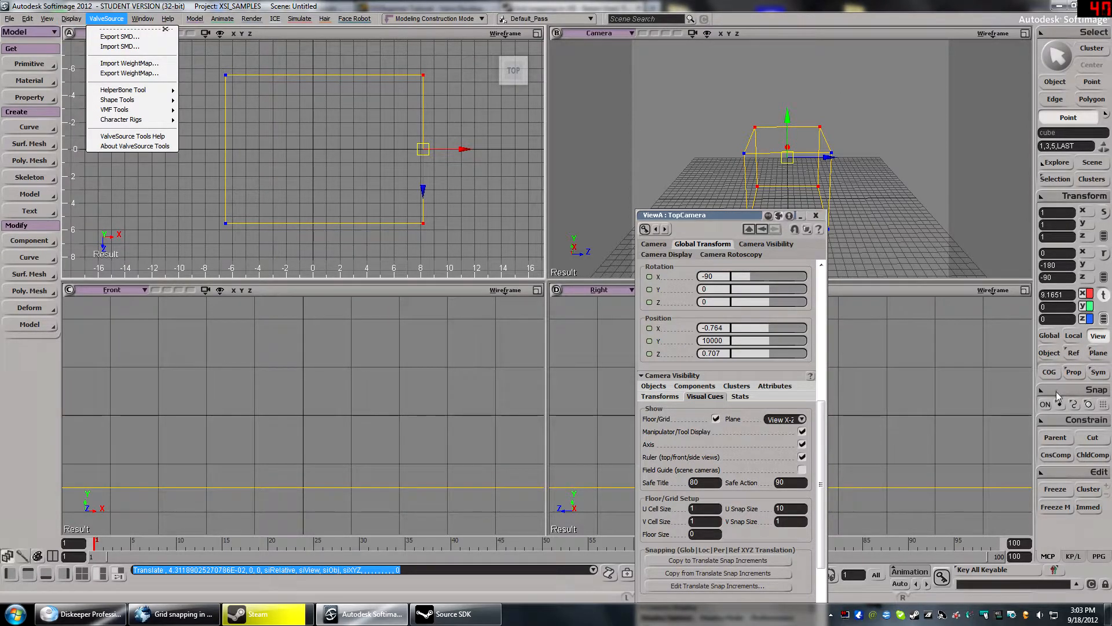
right_click(1090, 400)
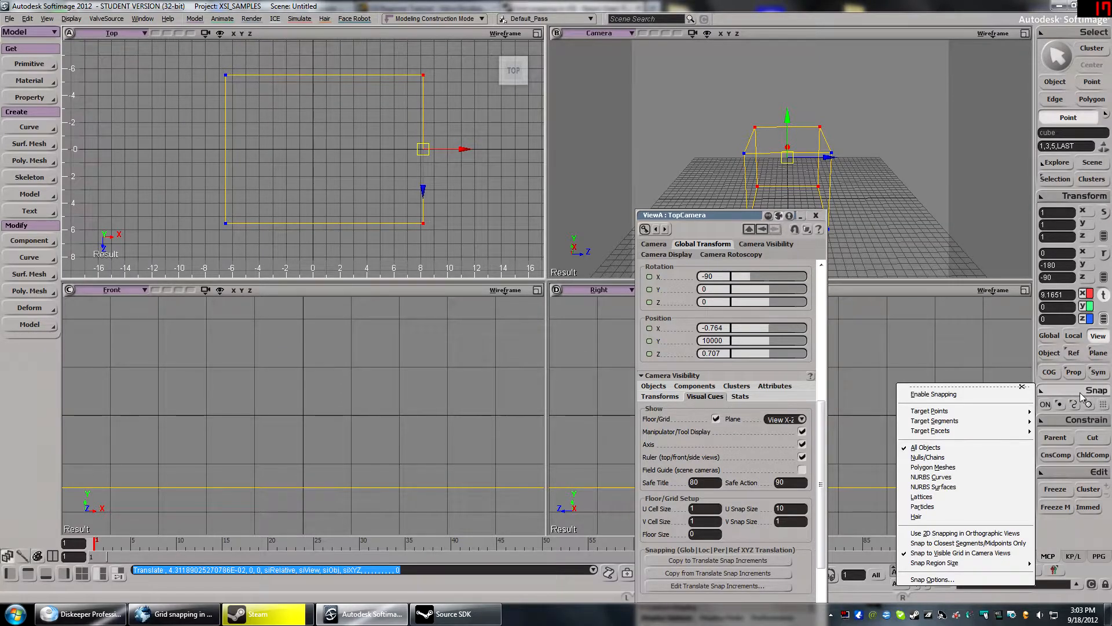
left_click(1046, 425)
left_click(1046, 405)
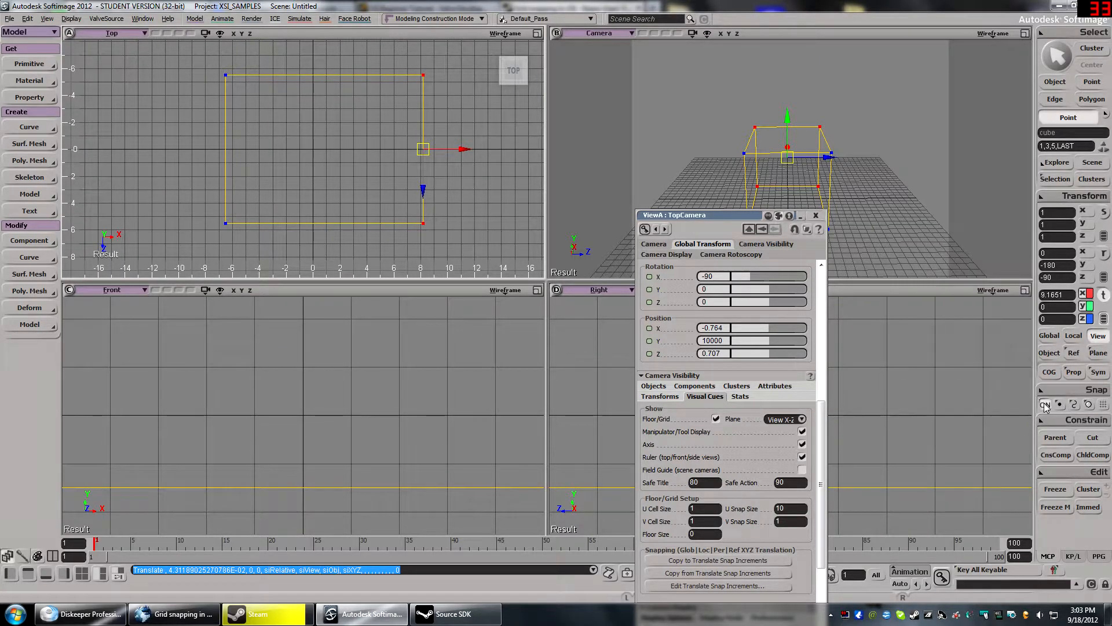
left_click(1104, 405)
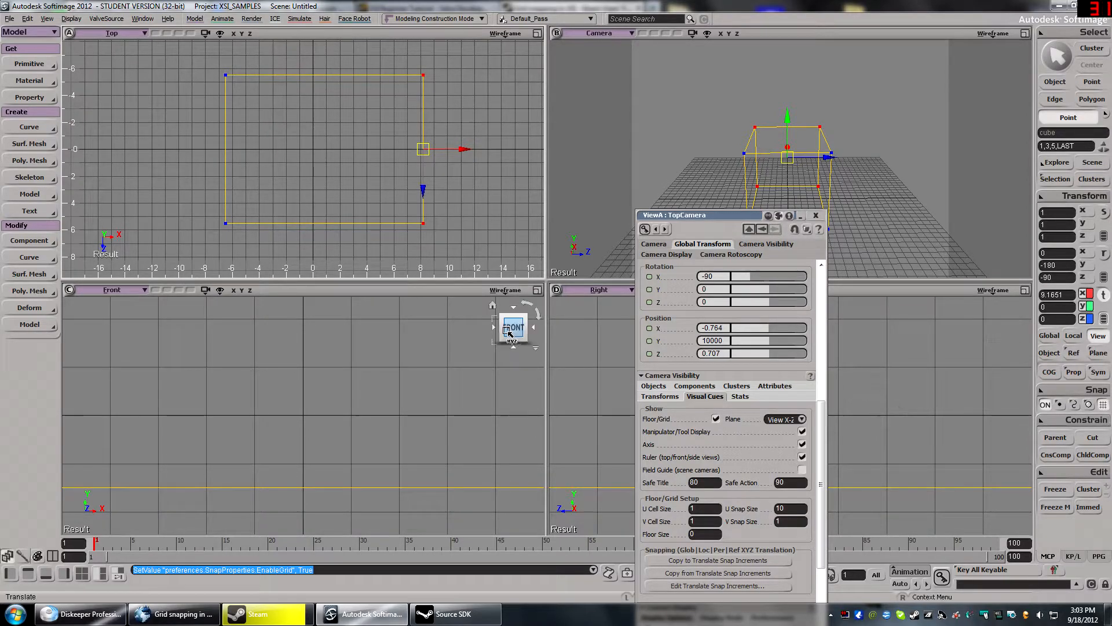
mouse_move(462, 156)
left_mouse_down()
mouse_move(325, 154)
mouse_move(517, 155)
mouse_move(365, 154)
mouse_move(510, 152)
mouse_move(397, 152)
mouse_move(460, 152)
left_mouse_up()
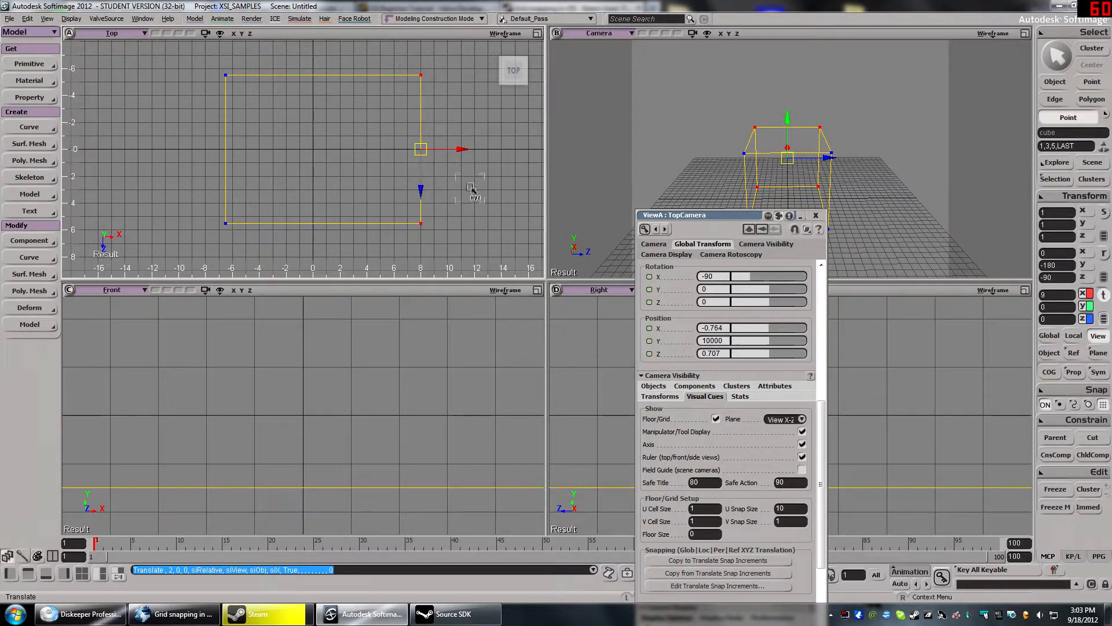
- Select the whole cube and try moving it along X in the Top view with grid snapping, undoing the move
scroll(470, 190, "down", 4)
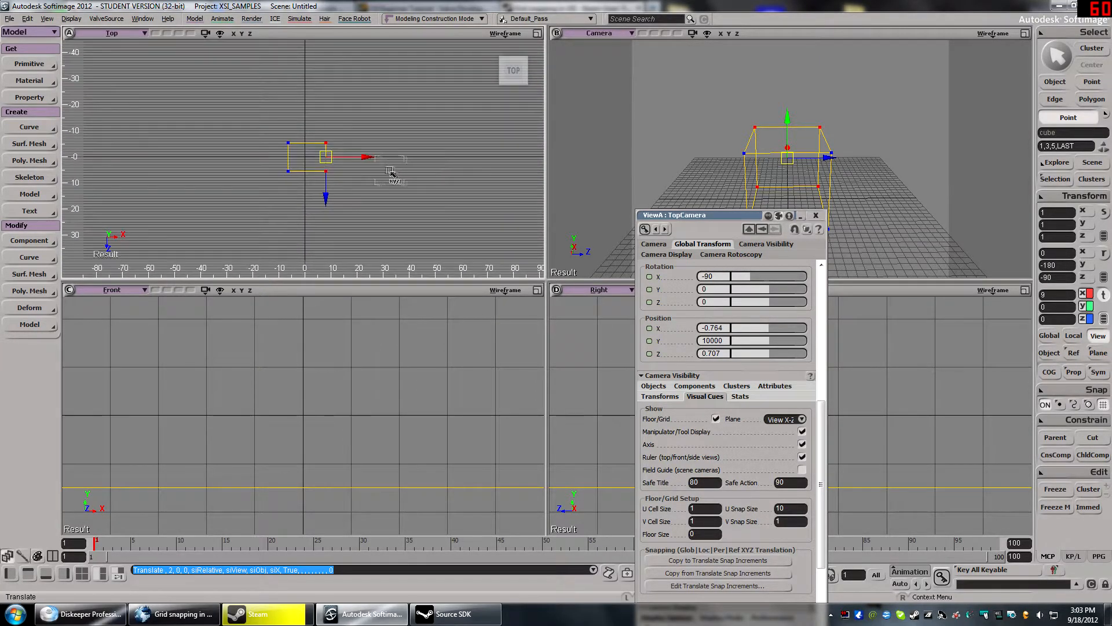
scroll(393, 172, "up", 4)
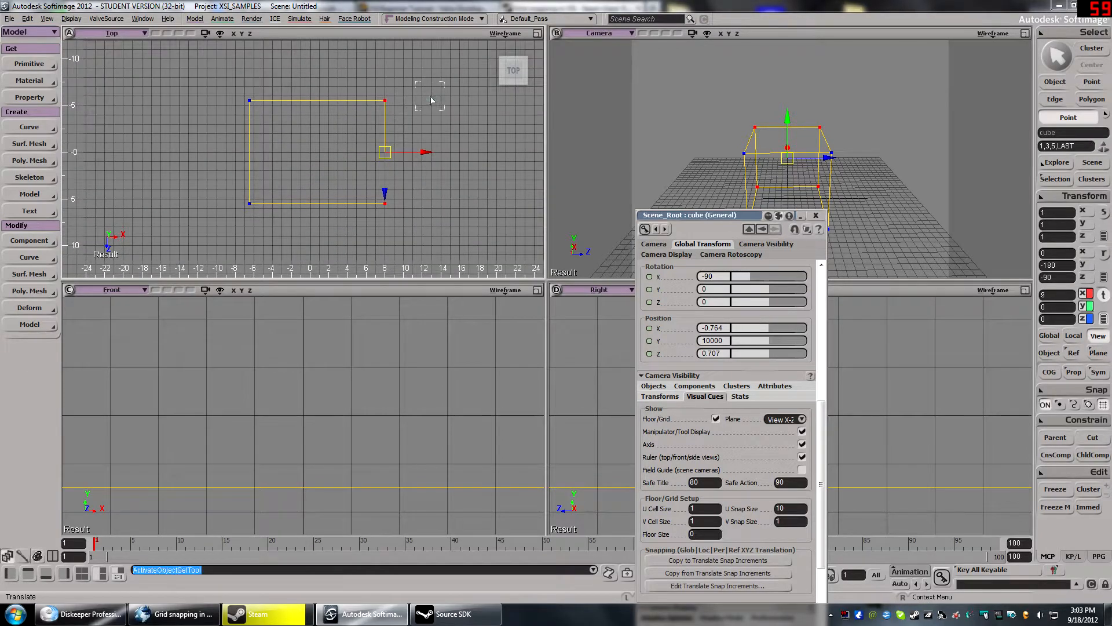
left_click(401, 95)
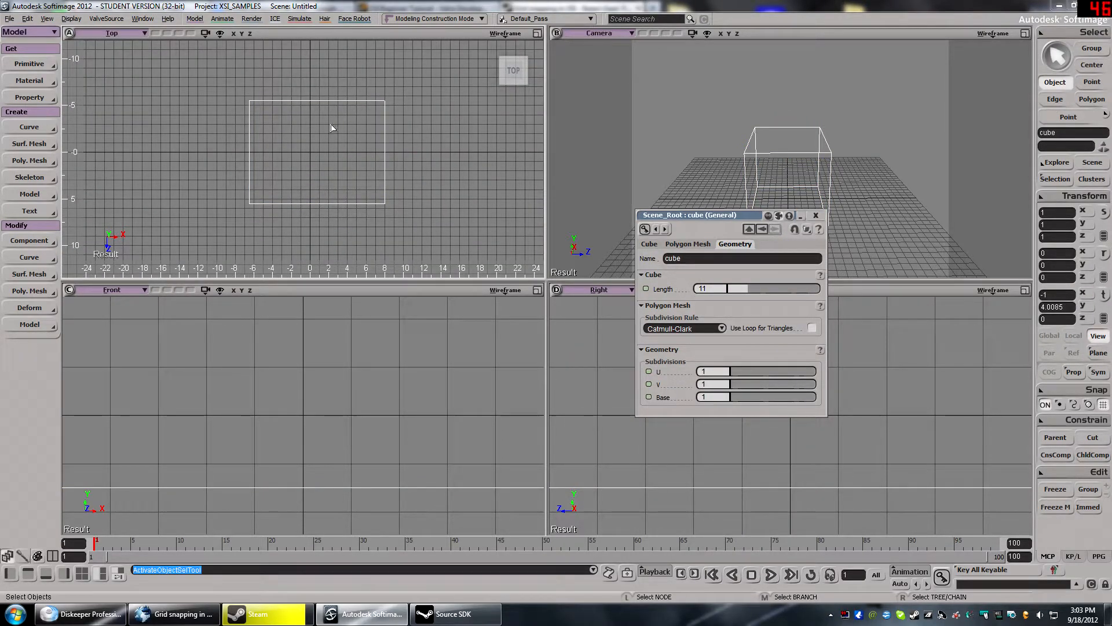
key("x")
left_click_drag(341, 152, 396, 152)
key("v")
key("ctrl+z")
key("ctrl+z")
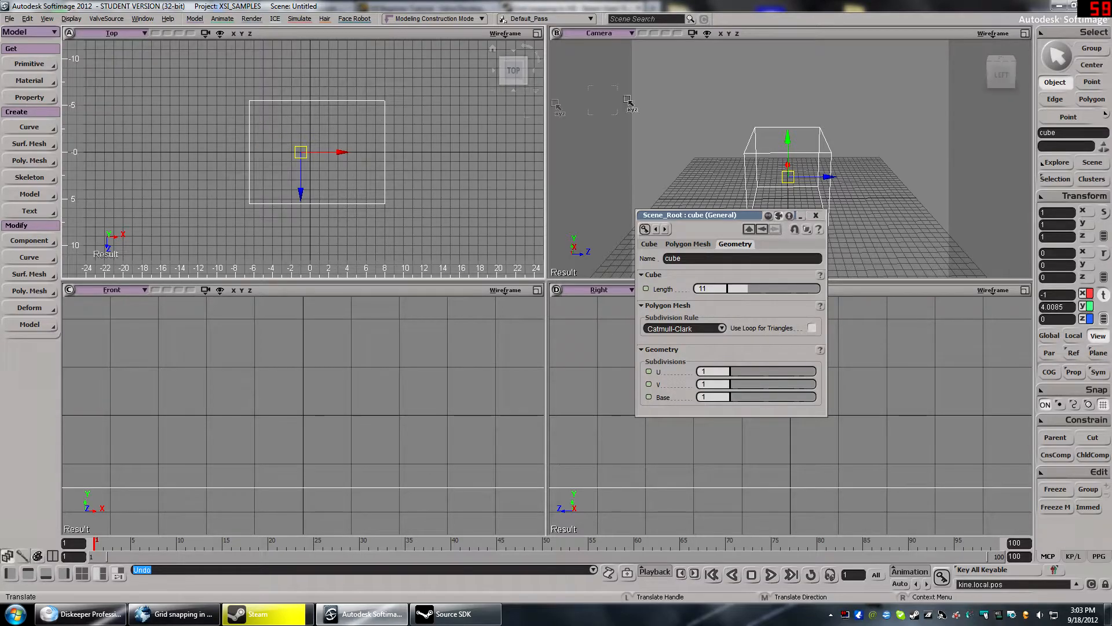
- Select the four points on the cube's negative X side in the Top view and snap them along X to -5
left_click(1090, 80)
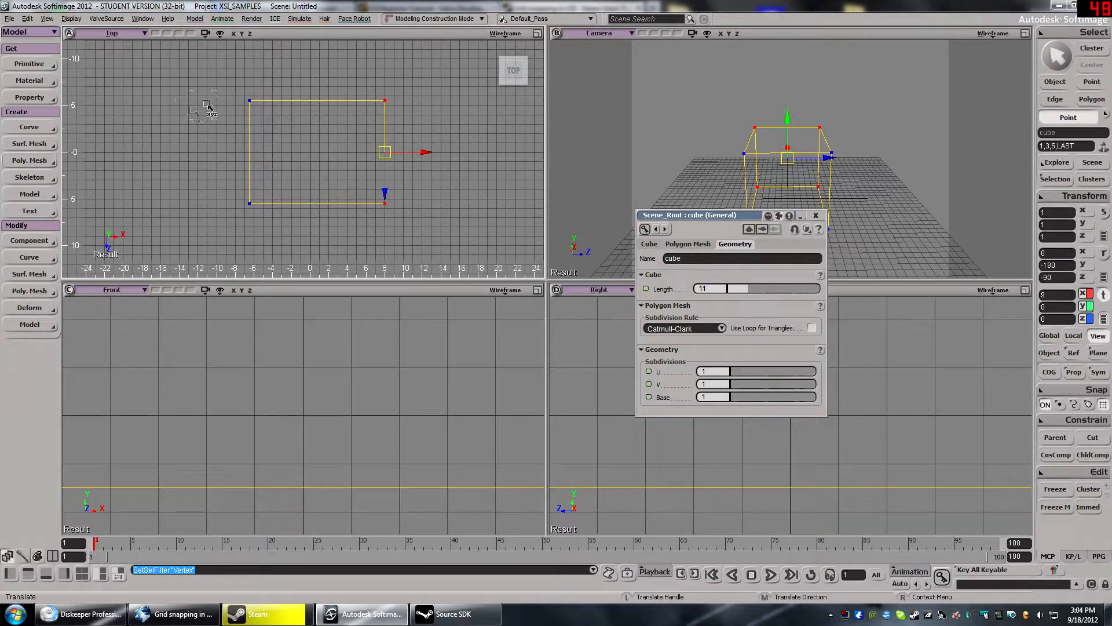
key("space")
left_click_drag(266, 85, 211, 188)
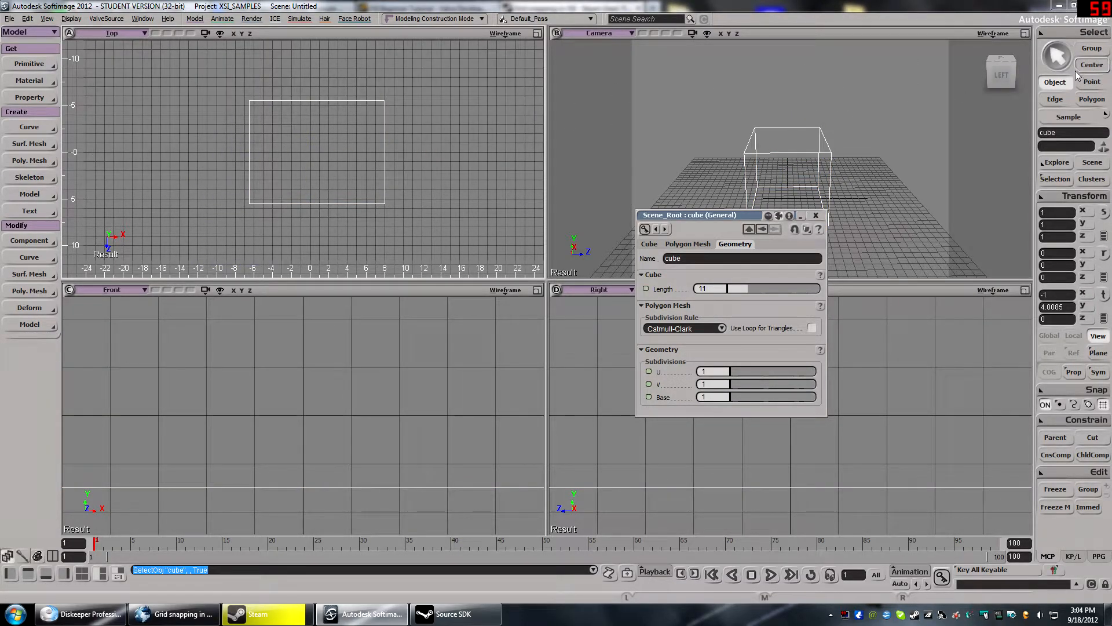
left_click(1092, 81)
left_click_drag(191, 71, 271, 206)
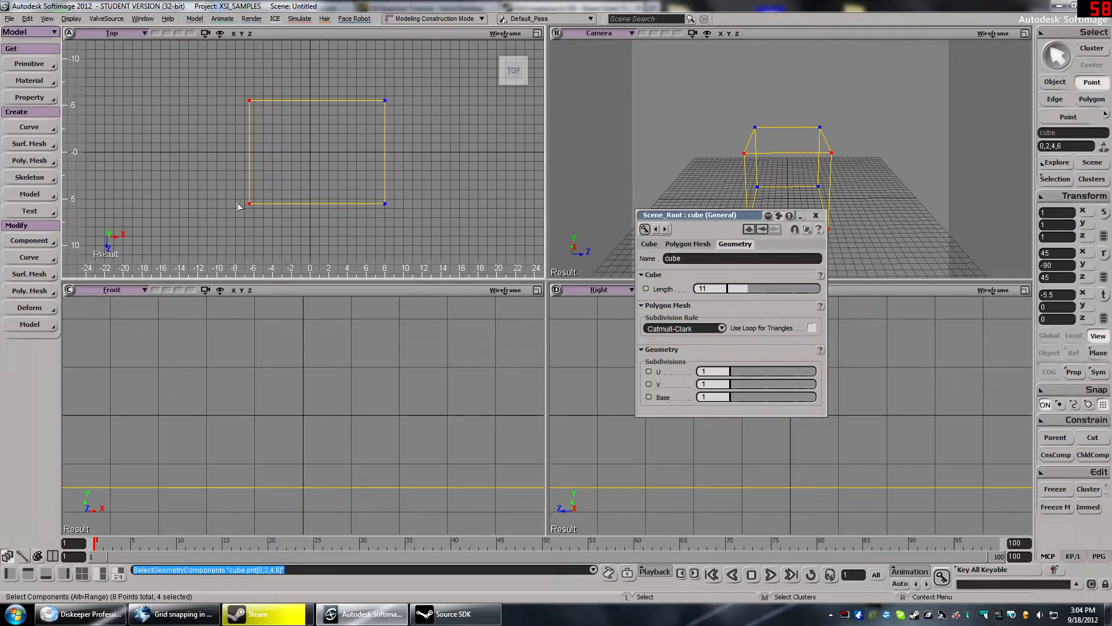
key("v")
left_click_drag(284, 152, 289, 152)
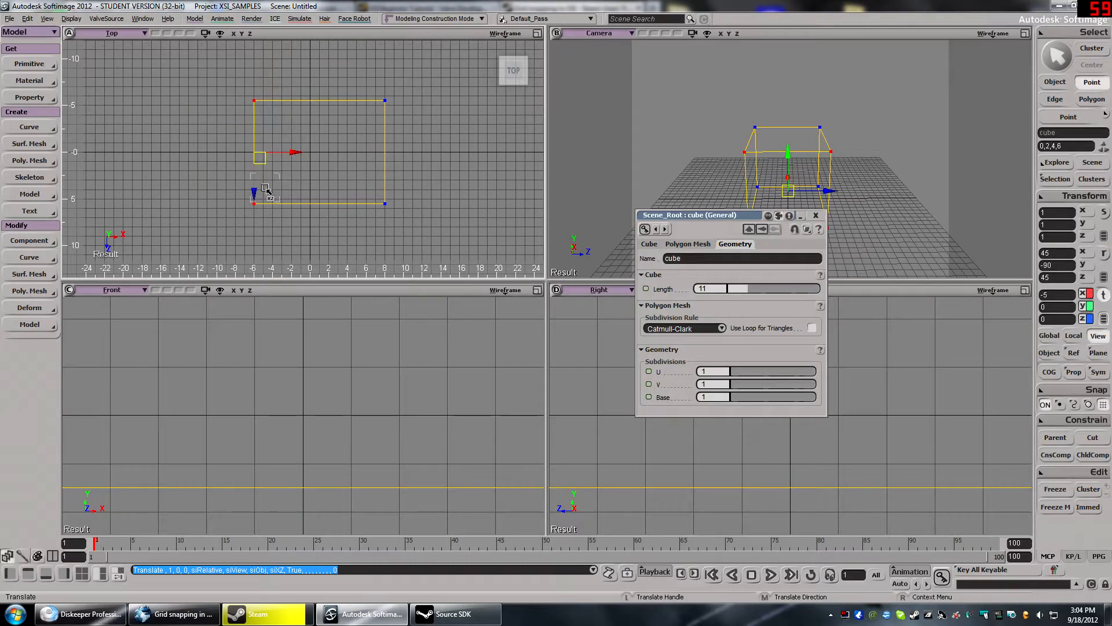
- Select the four points on the cube's negative Z side and snap them along Z to -8, undoing any stray moves
key("space")
left_click_drag(404, 94, 245, 112)
key("v")
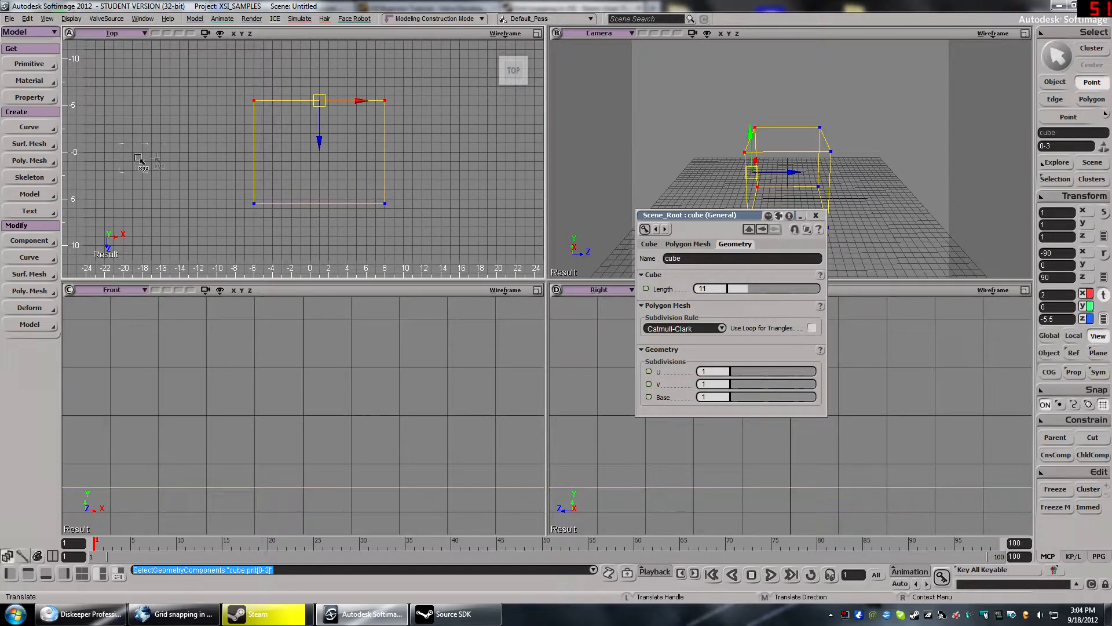
left_click_drag(324, 133, 180, 231)
key("ctrl+z")
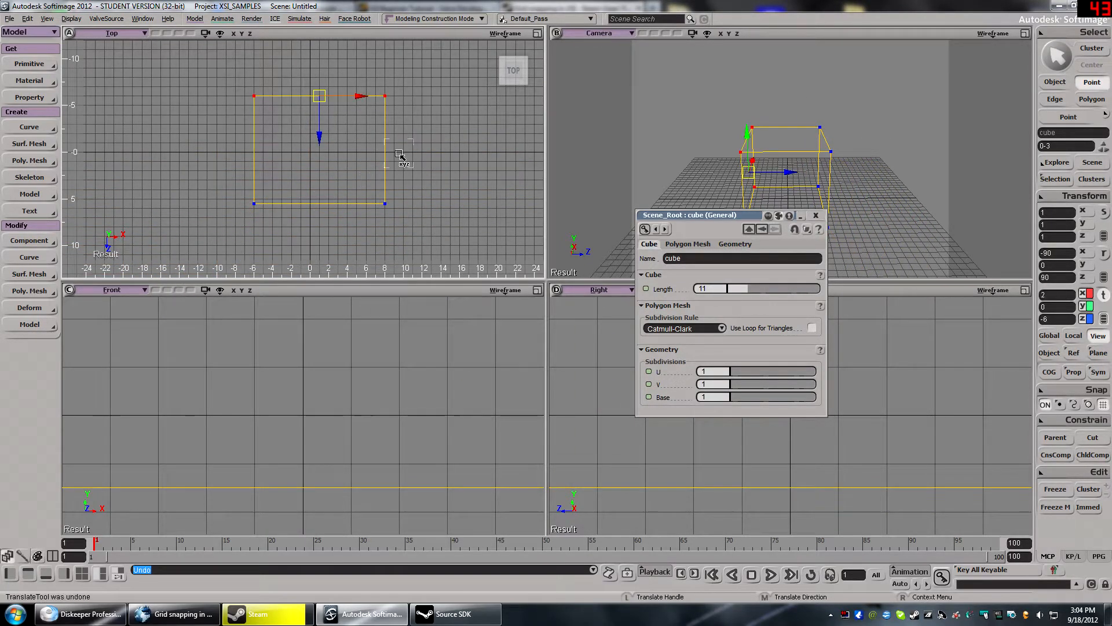
left_click_drag(322, 137, 597, 7)
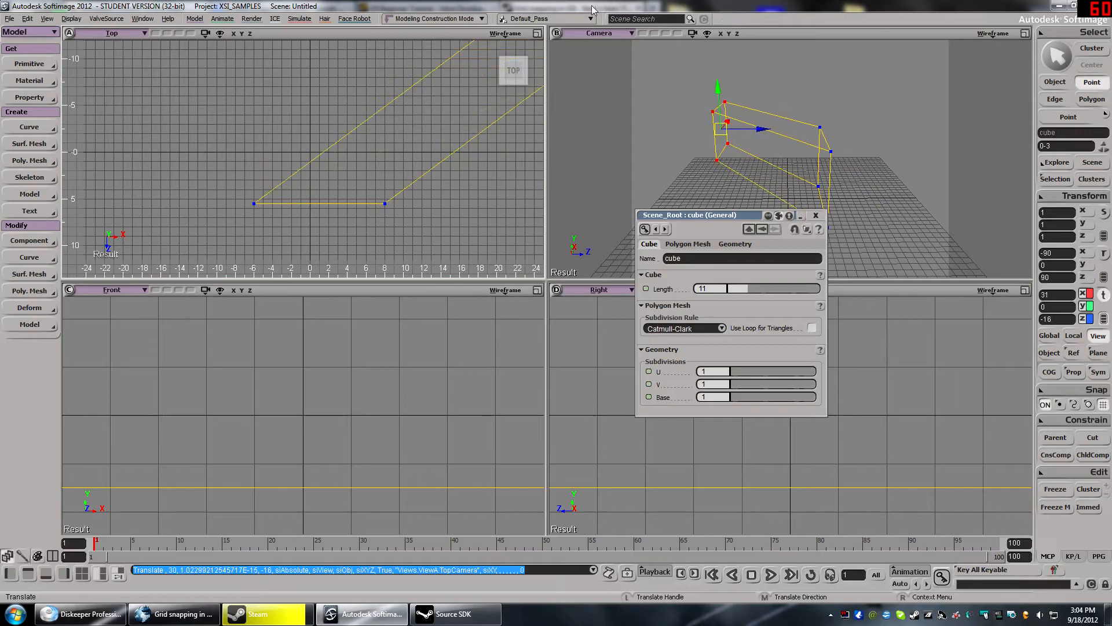
key("ctrl+z")
- Select the four points on the cube's positive Z side in the Top view and snap them along Z to 6
key("space")
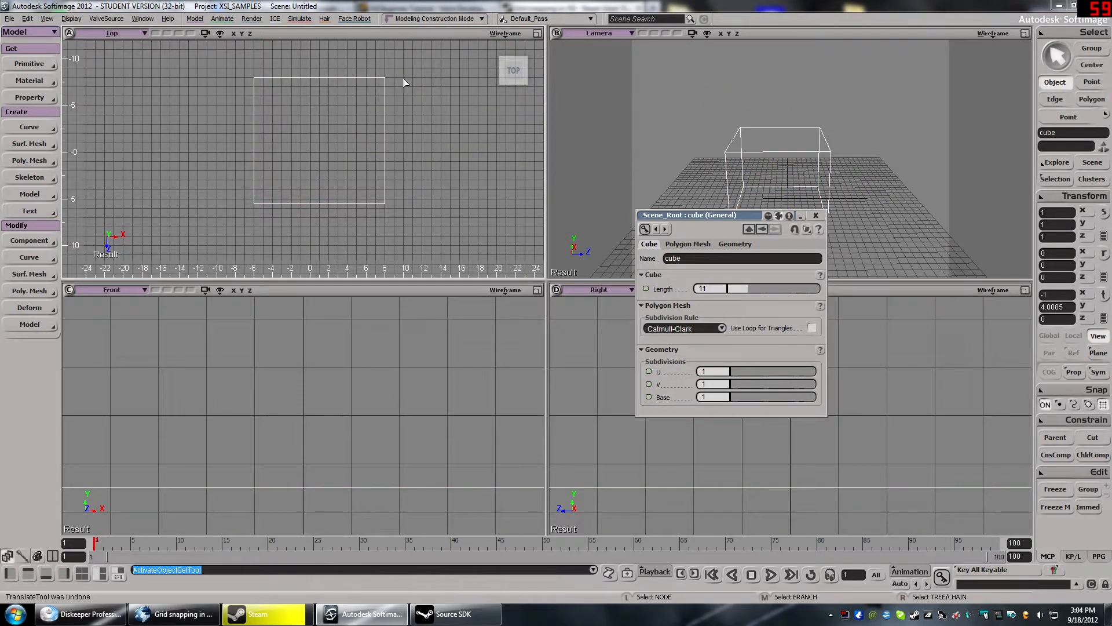
key("t")
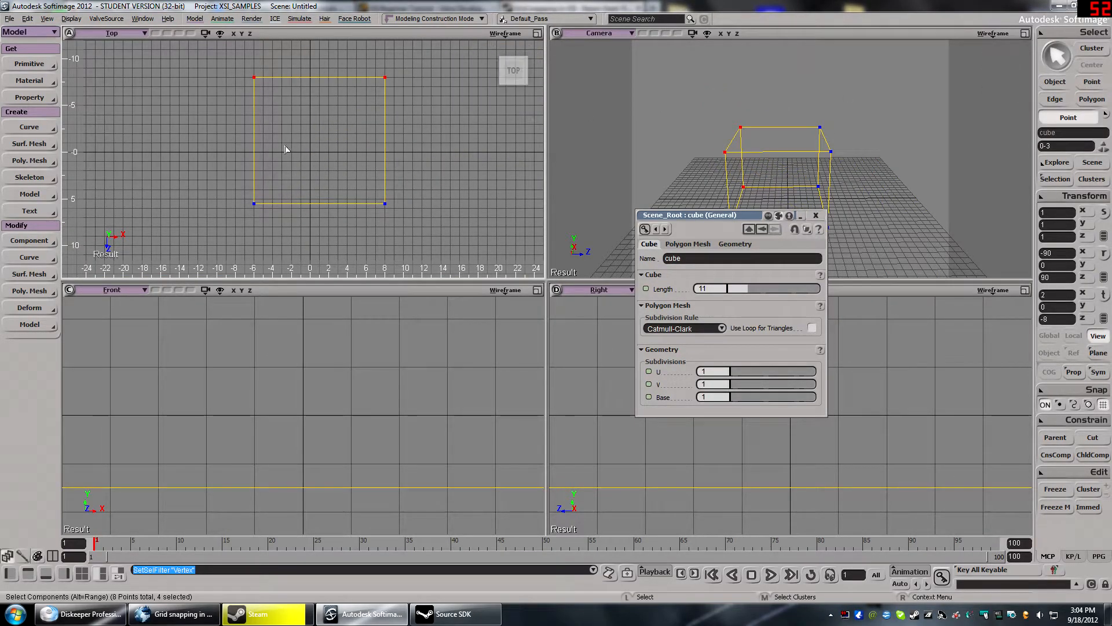
left_click_drag(442, 180, 190, 232)
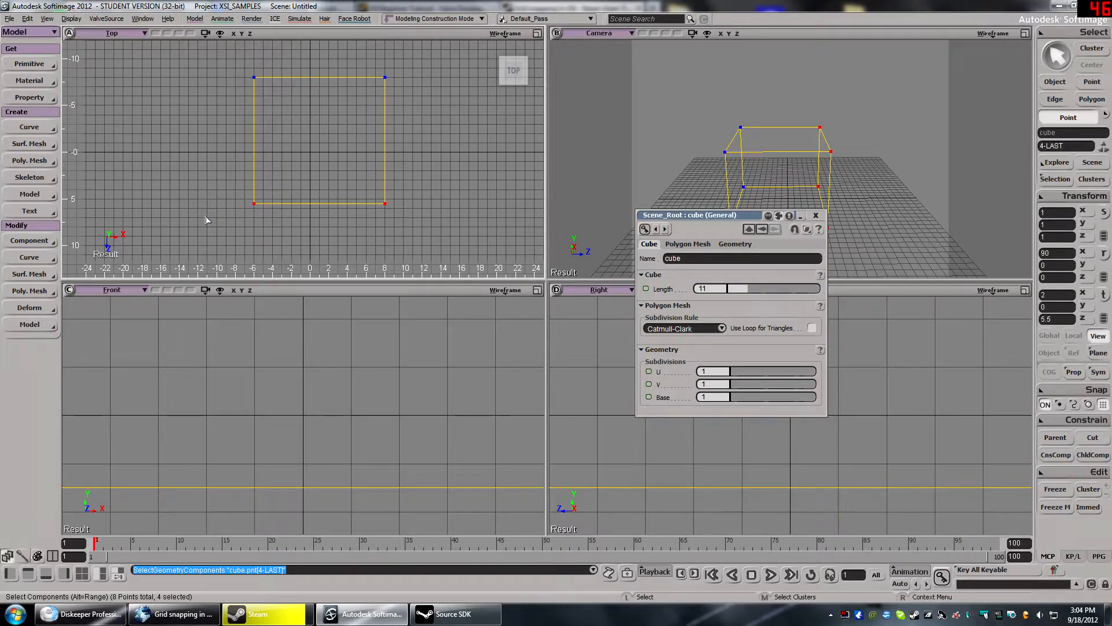
key("v")
left_click_drag(319, 242, 319, 248)
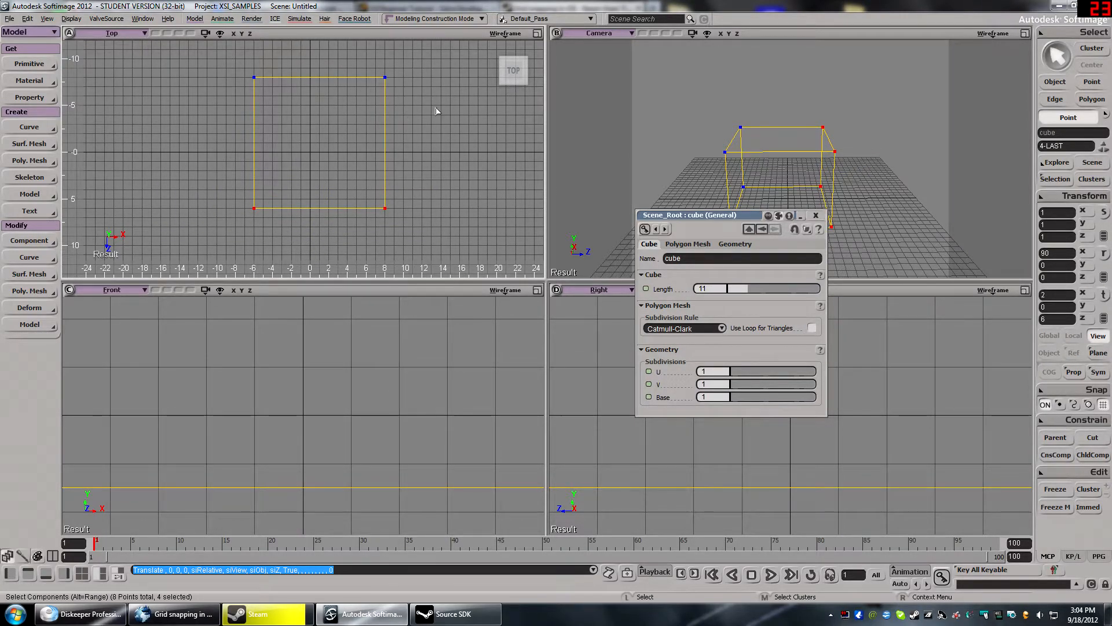
- Select the whole cube and snap it along X to 5 and along Z to 8, placing its corner on the origin
key("space")
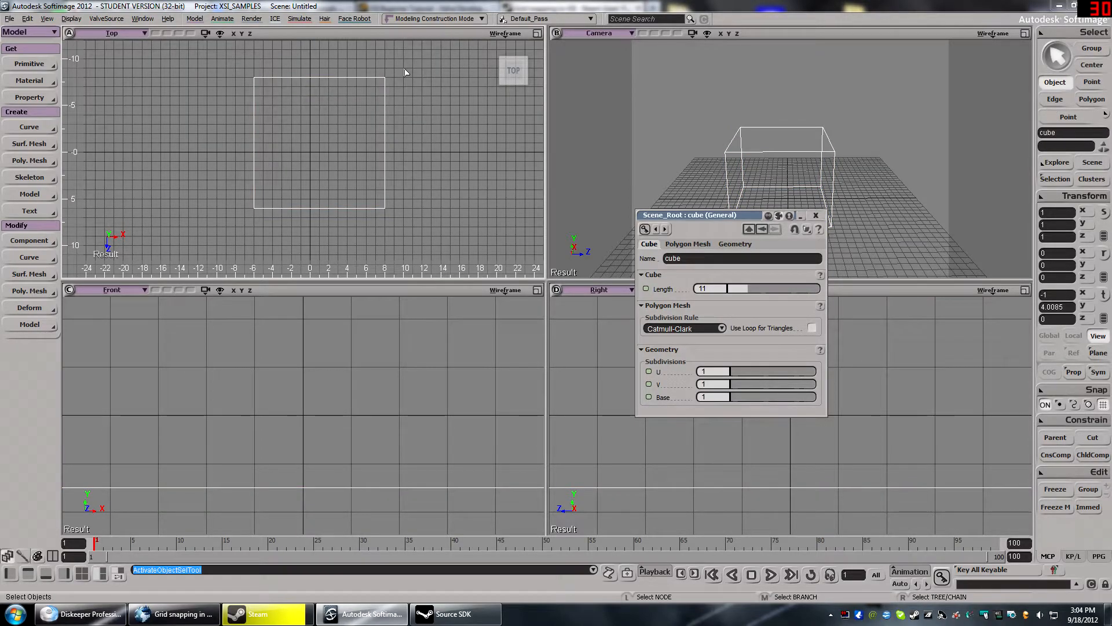
key("v")
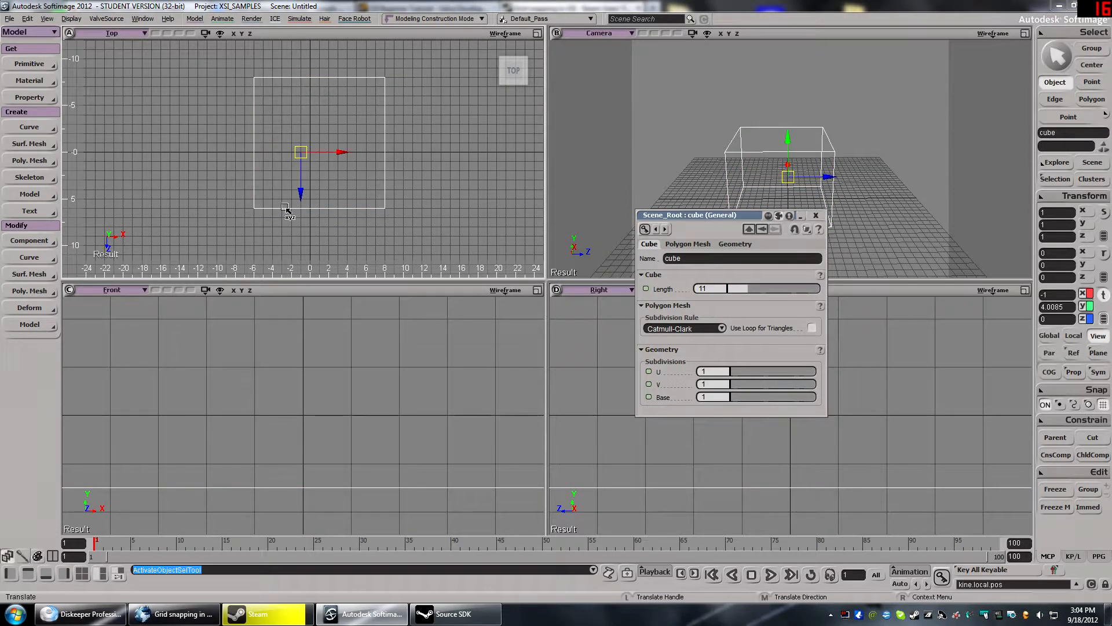
left_click_drag(339, 155, 358, 199)
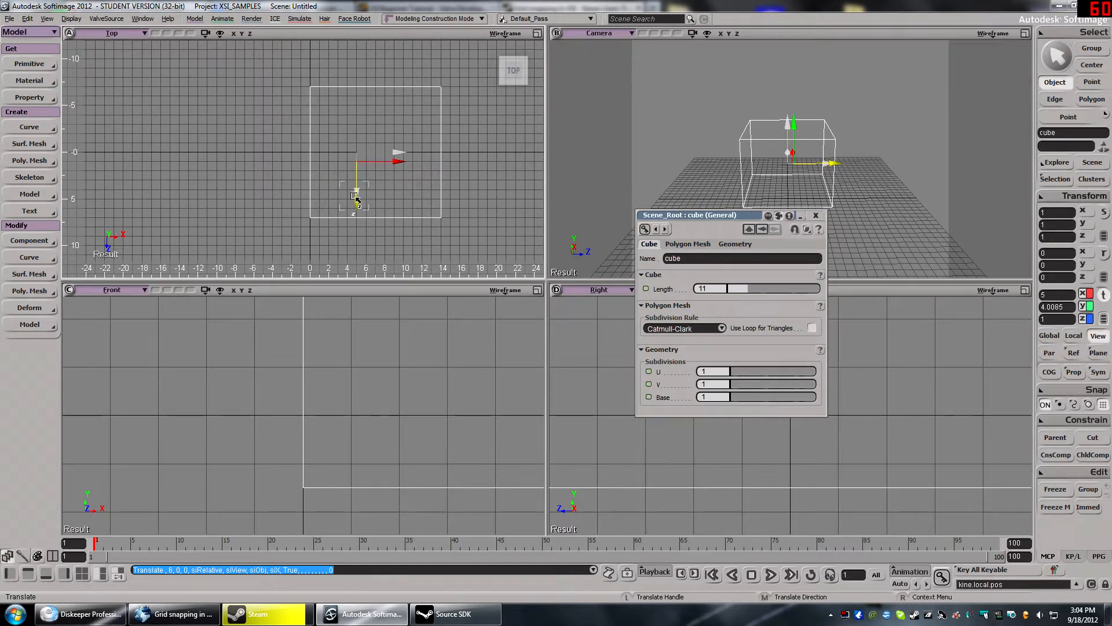
mouse_move(355, 199)
left_mouse_down()
mouse_move(356, 187)
mouse_move(352, 196)
left_mouse_up()
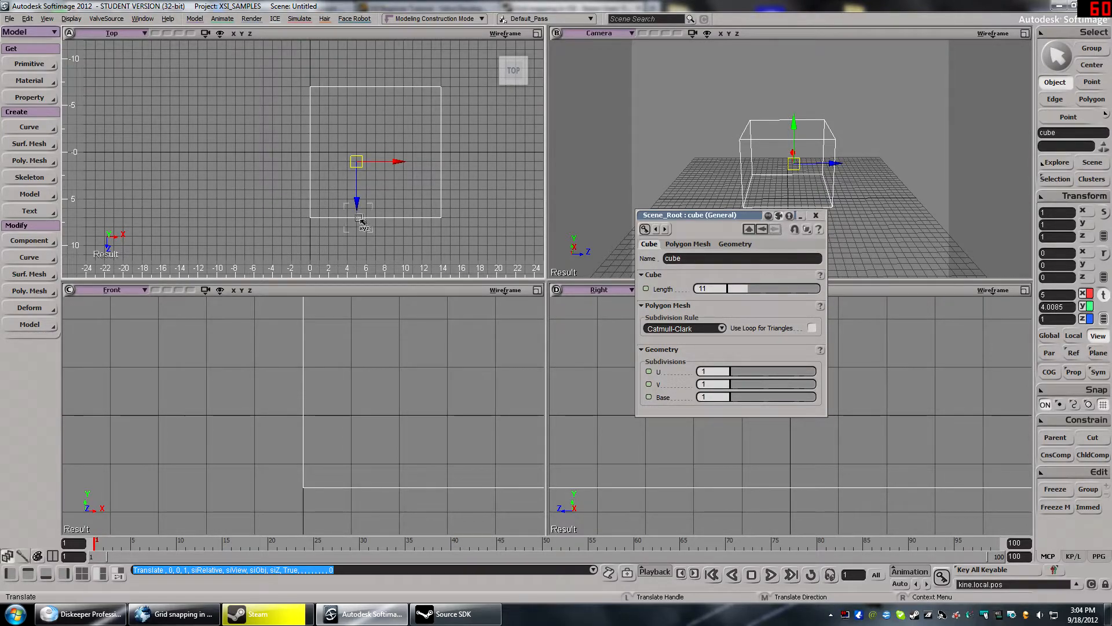
scroll(359, 221, "down", 3)
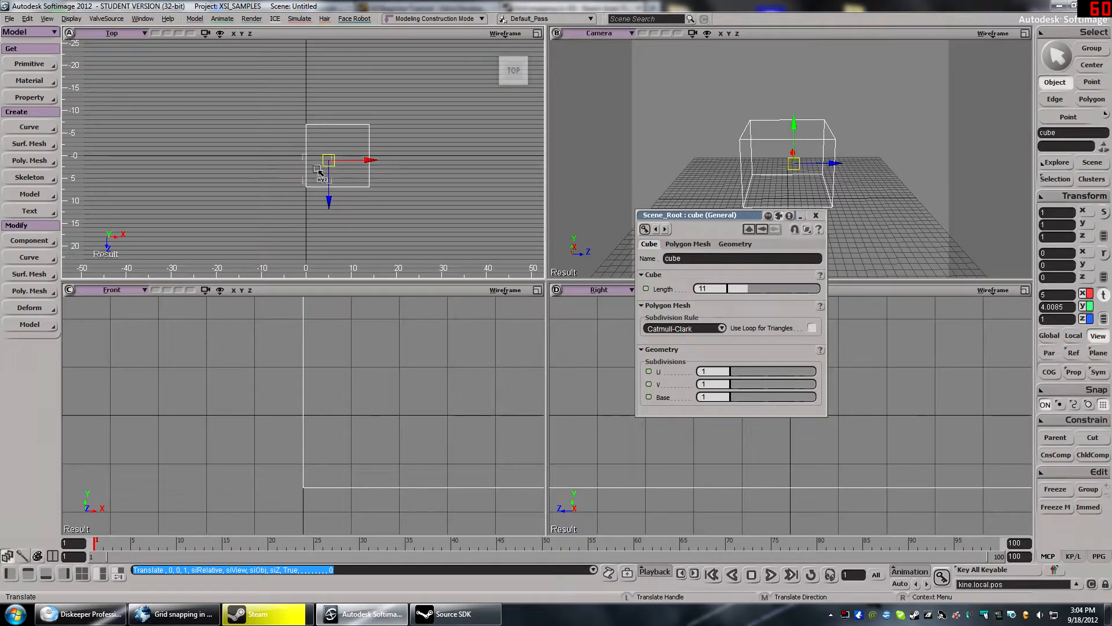
scroll(271, 172, "up", 2)
left_click_drag(347, 164, 352, 240)
scroll(294, 190, "down", 3)
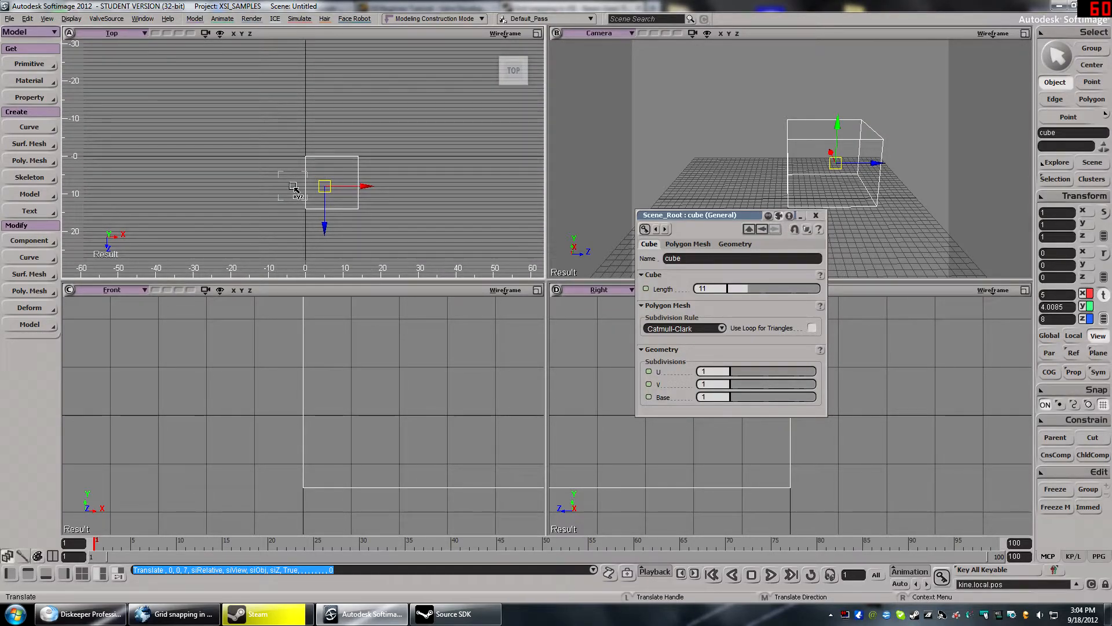
- Compare the cube's size with the Top view rulers at several zoom levels
scroll(294, 188, "down", 3)
scroll(320, 182, "up", 2)
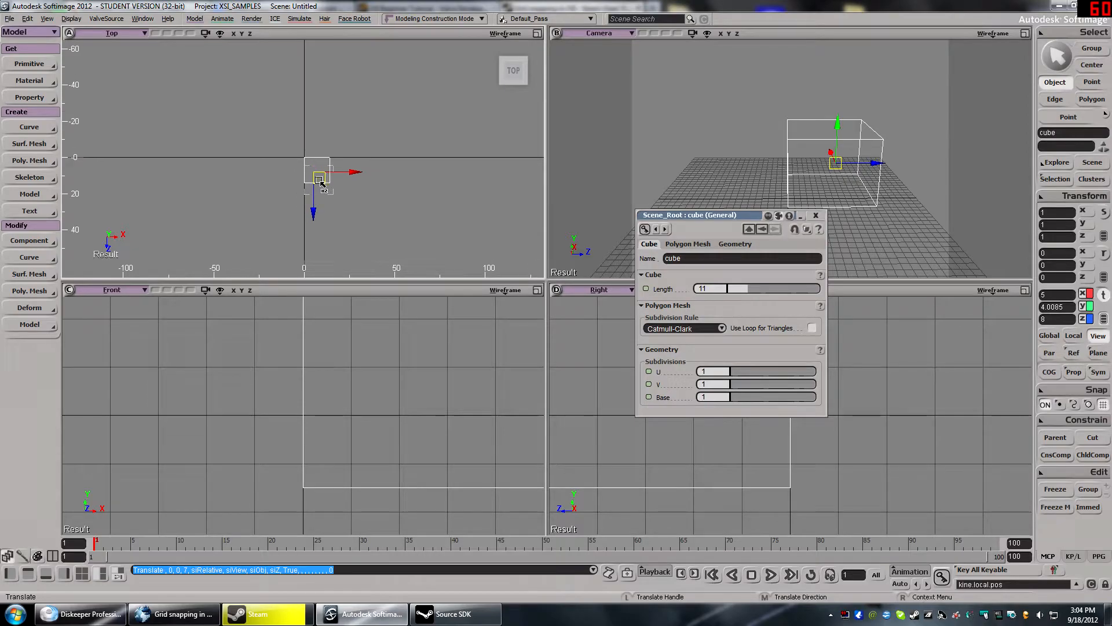
scroll(320, 184, "down", 2)
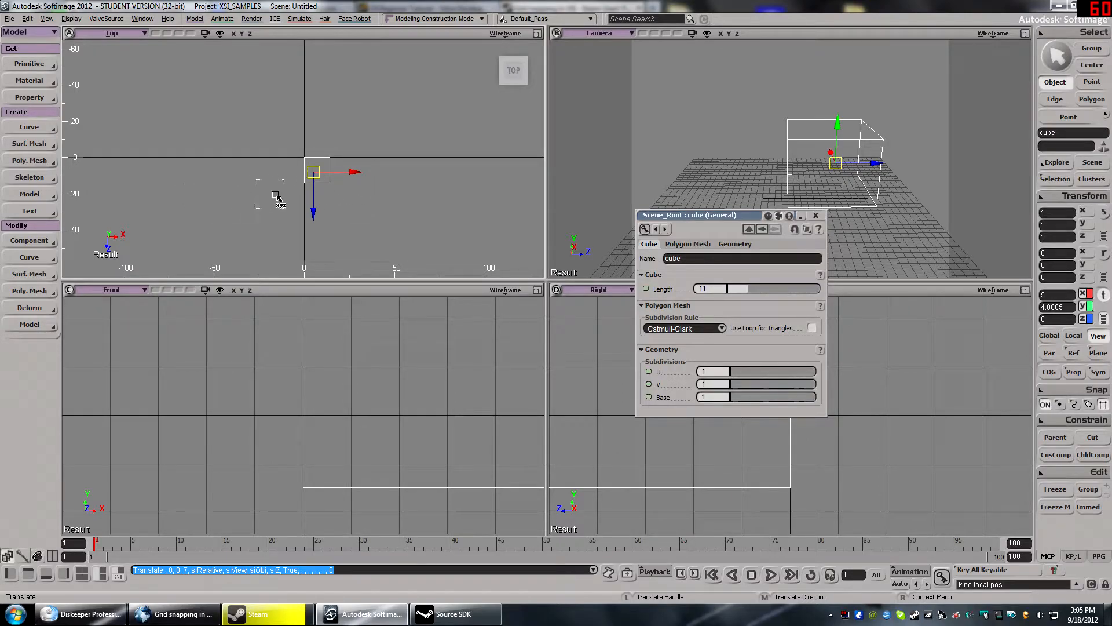
scroll(245, 217, "down", 3)
scroll(246, 217, "down", 1)
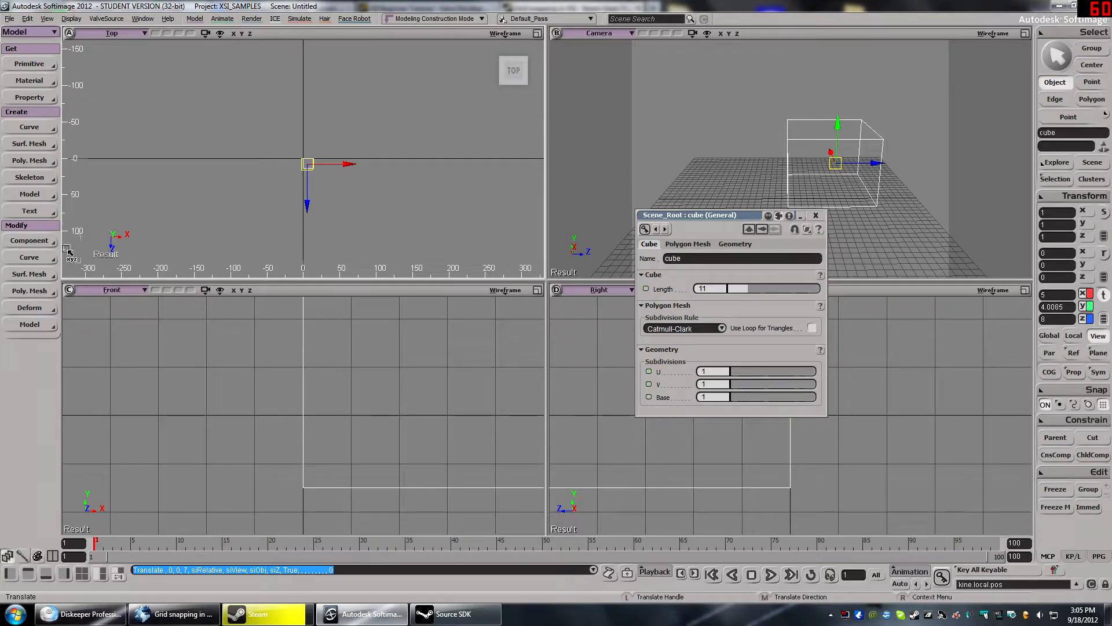
scroll(293, 219, "up", 5)
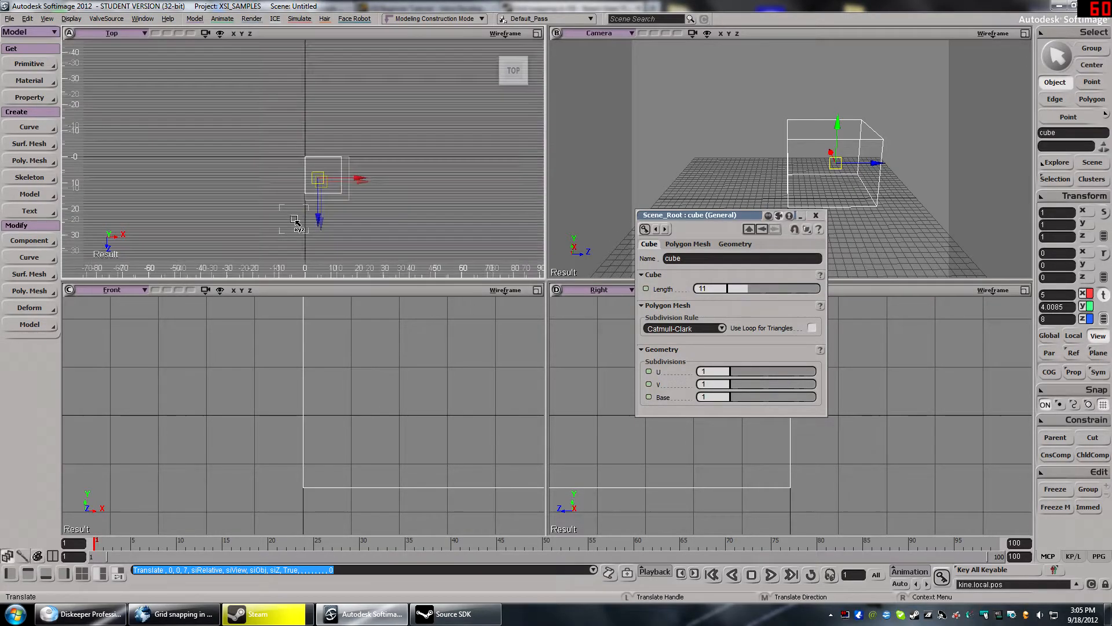
- Stretch the cube by snapping its four positive Z side points along Z to 112 in the Top view
key("space")
key("s")
left_click_drag(286, 238, 289, 73)
left_click_drag(285, 162, 310, 65)
scroll(310, 154, "up", 3)
mouse_move(296, 203)
left_mouse_down()
mouse_move(281, 92)
mouse_move(301, 143)
mouse_move(301, 198)
left_mouse_up()
scroll(306, 116, "down", 5)
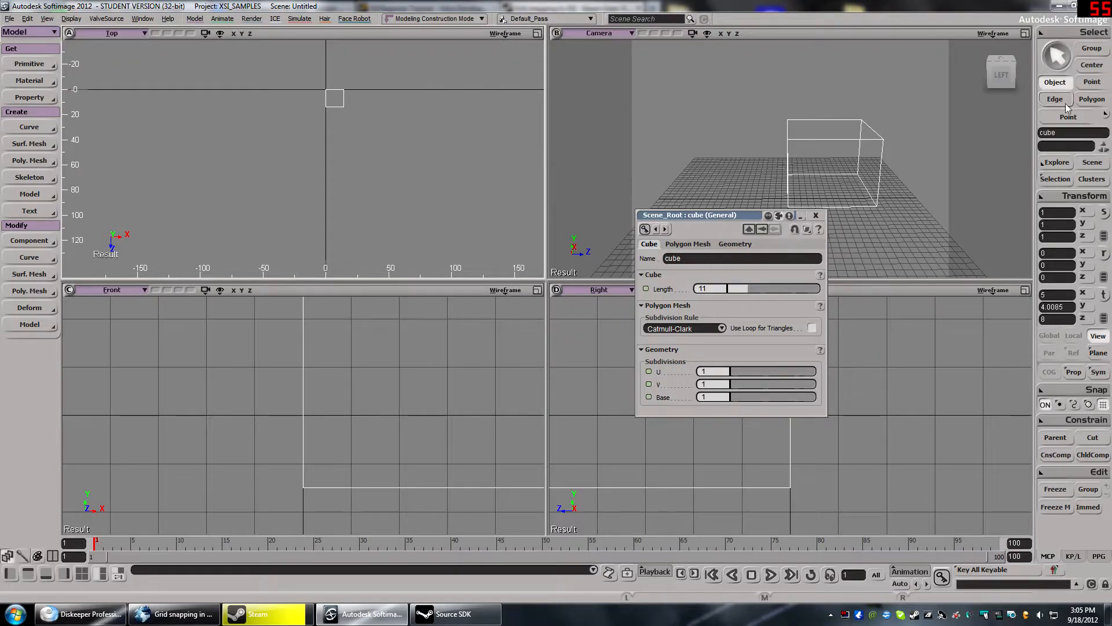
left_click(1091, 83)
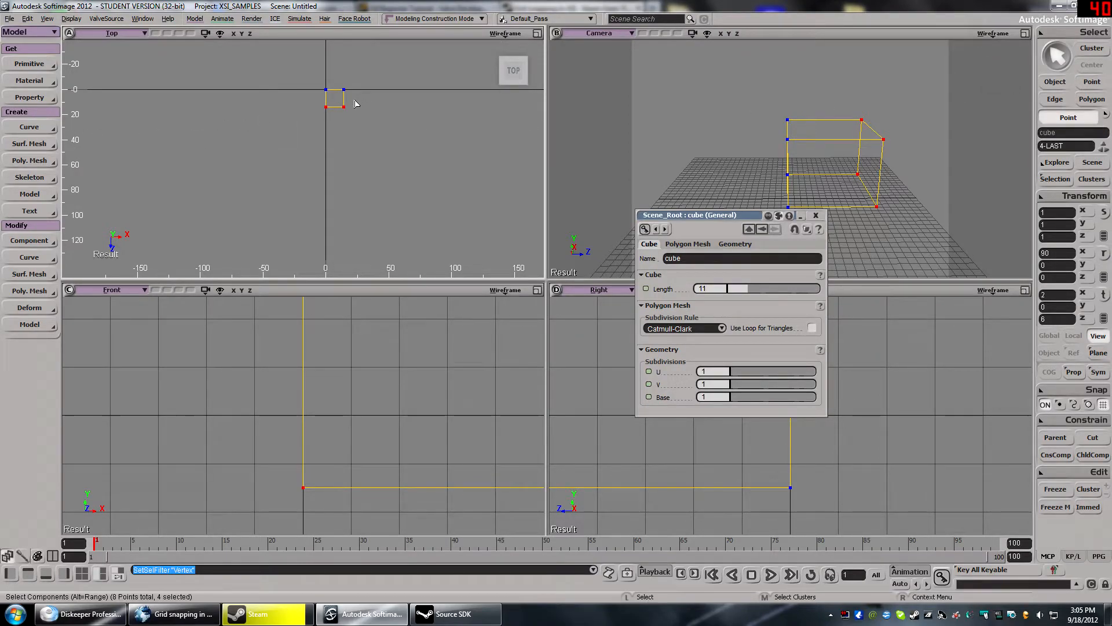
key("v")
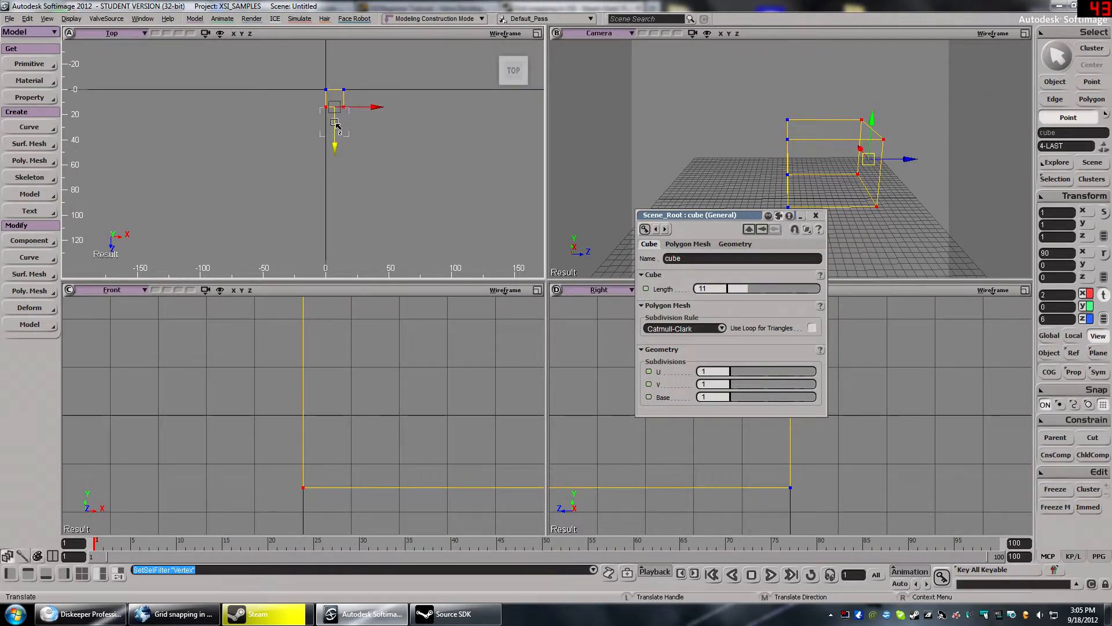
left_click_drag(337, 136, 281, 42)
- Inspect the stretched end's points up close against the Top view's grid and rulers
scroll(328, 258, "up", 2)
key("z")
left_click_drag(251, 118, 273, 117)
scroll(274, 127, "up", 3)
scroll(272, 133, "up", 6)
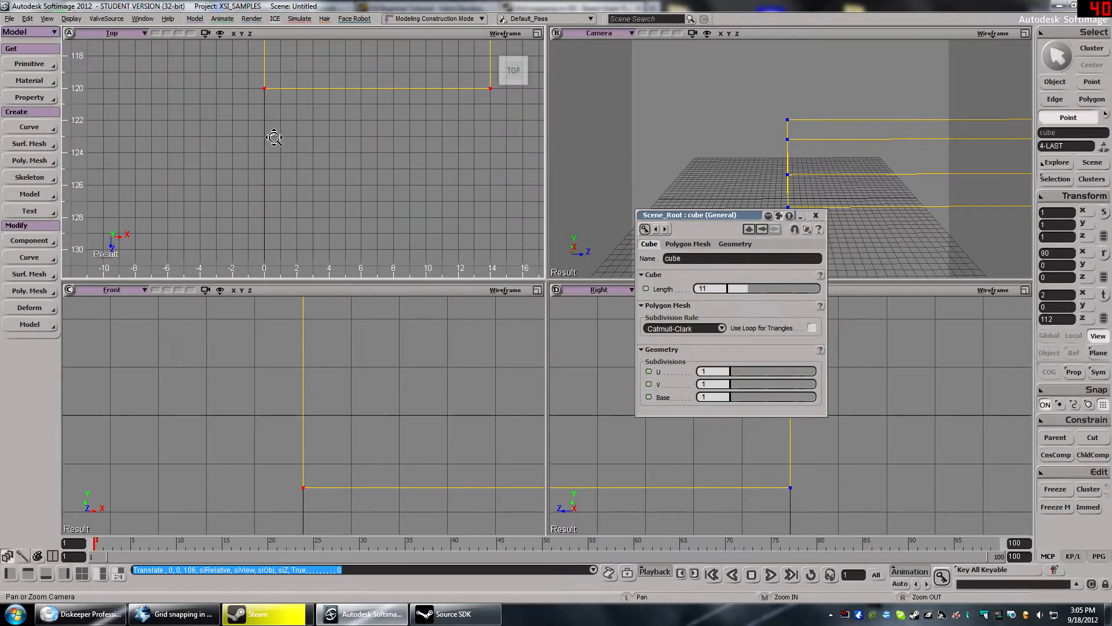
scroll(265, 169, "down", 2)
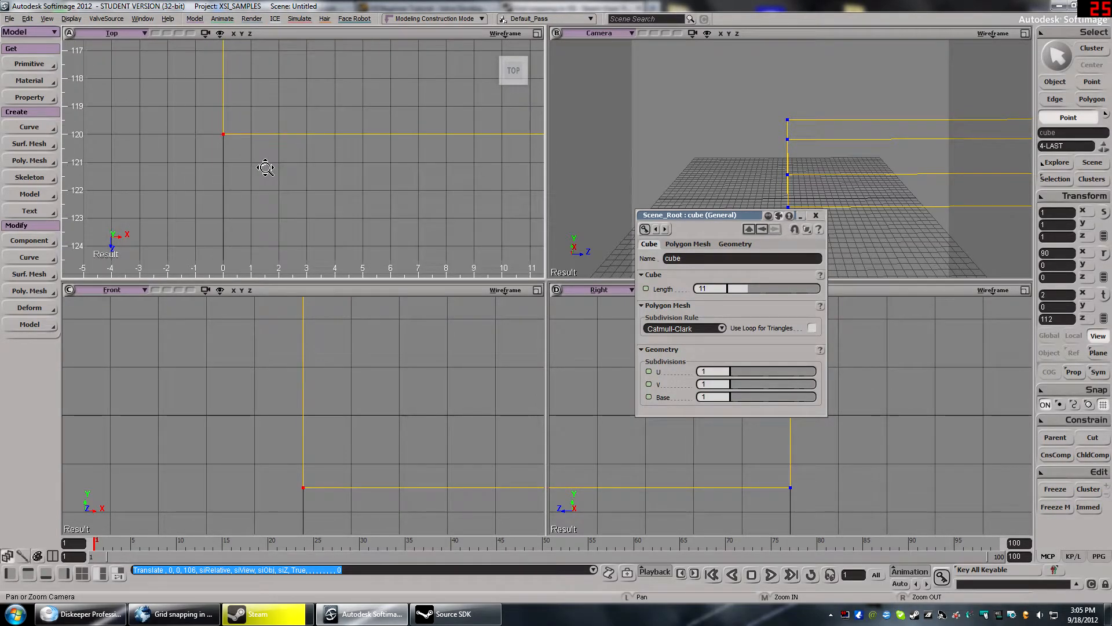
left_click_drag(325, 153, 253, 199)
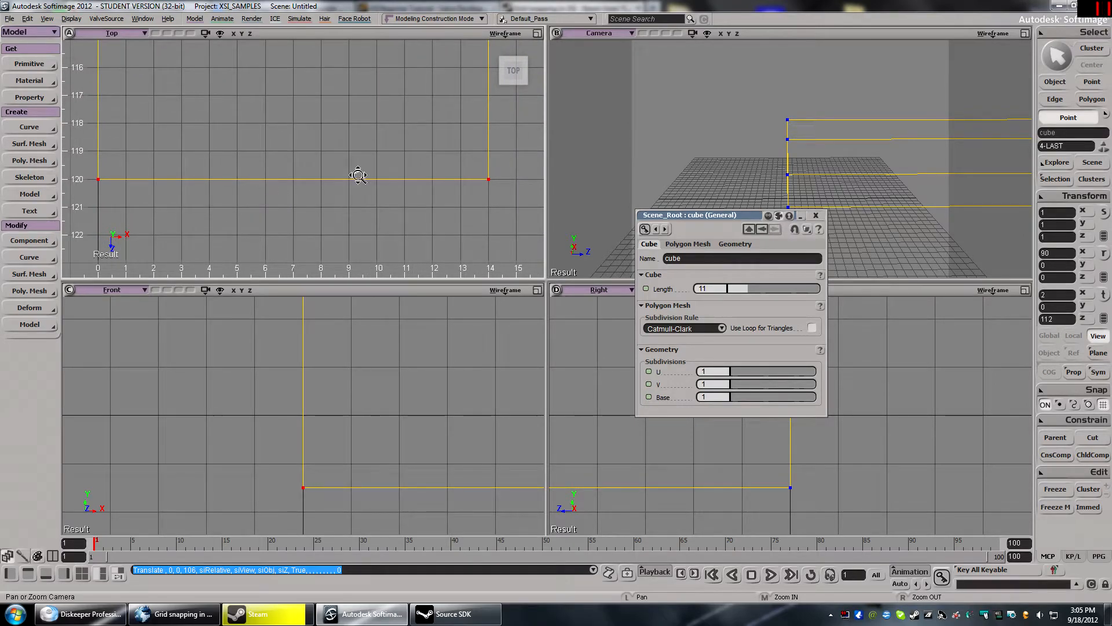
- Examine the stretched box against the floor grid from the opposite side in the Camera view
key("s")
middle_click_drag(782, 156, 749, 151)
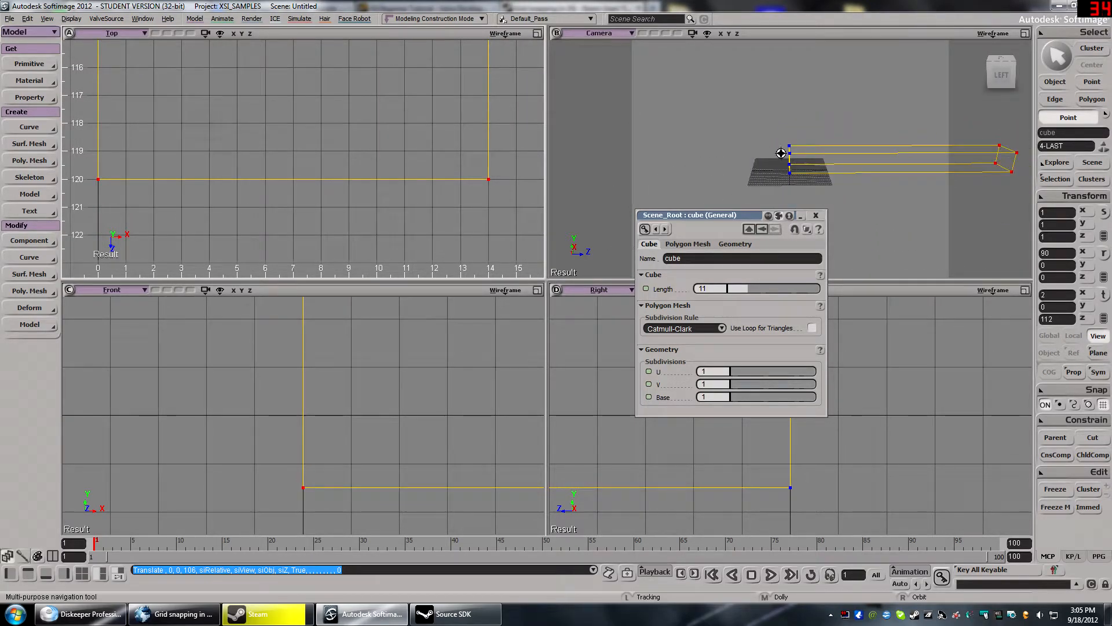
left_click_drag(818, 151, 737, 157)
middle_click_drag(737, 157, 738, 154)
mouse_move(774, 141)
right_mouse_down()
mouse_move(670, 146)
mouse_move(770, 153)
right_mouse_up()
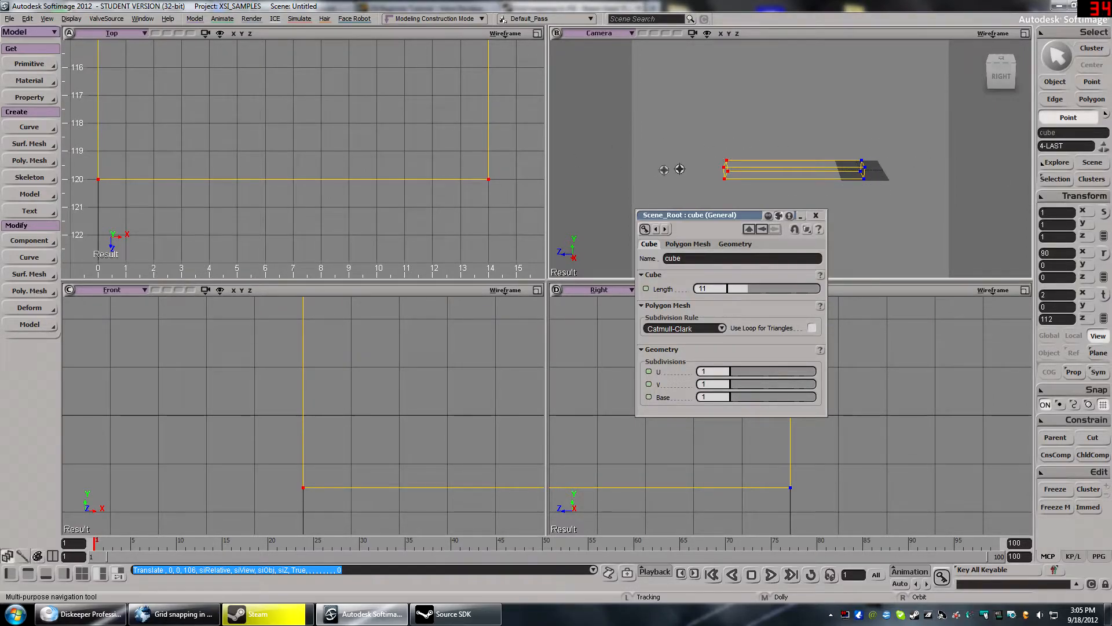
- Return to object selection and check the box's overall length against the Top view ruler
scroll(271, 148, "down", 6)
key("space")
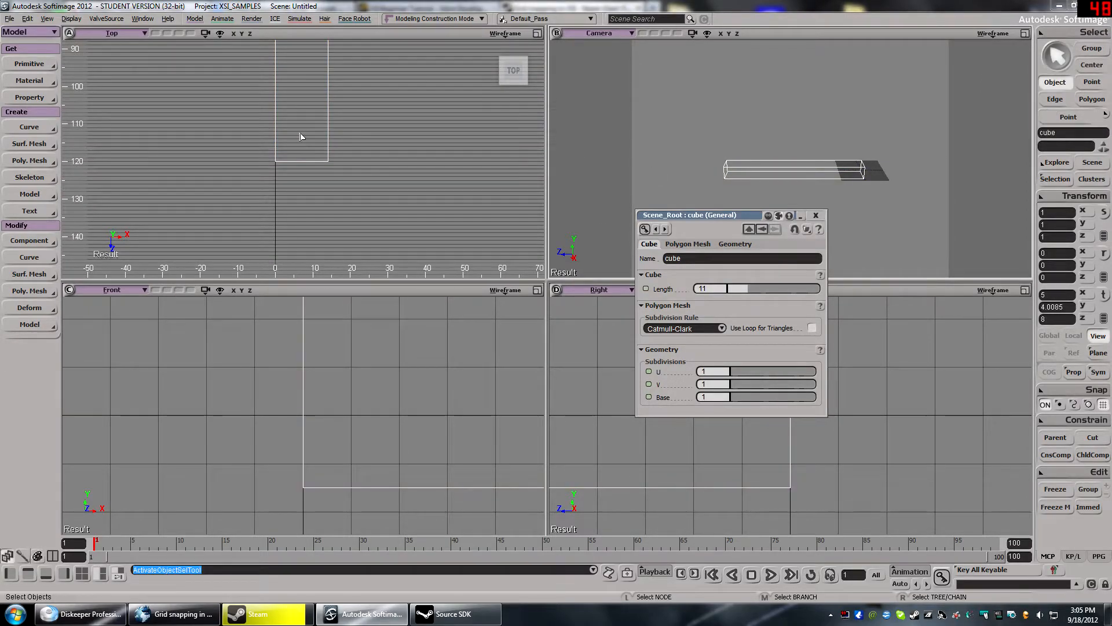
key("s")
scroll(310, 115, "down", 8)
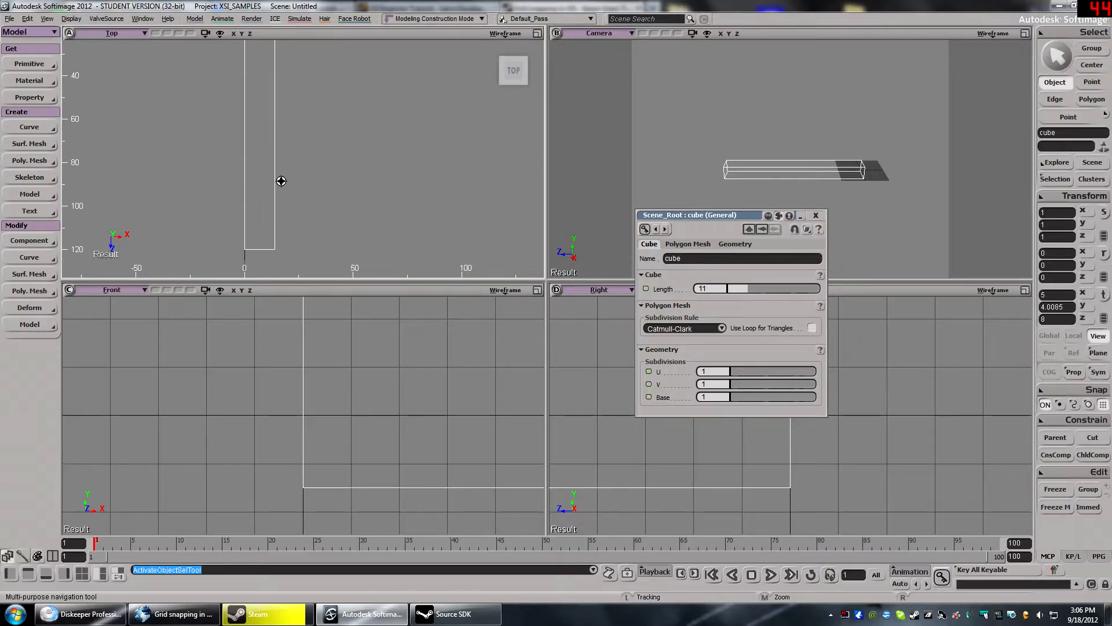
- Stretch the box in the Top view by snapping its four positive X side points along X to 1671
left_click_drag(284, 160, 272, 166)
key("space")
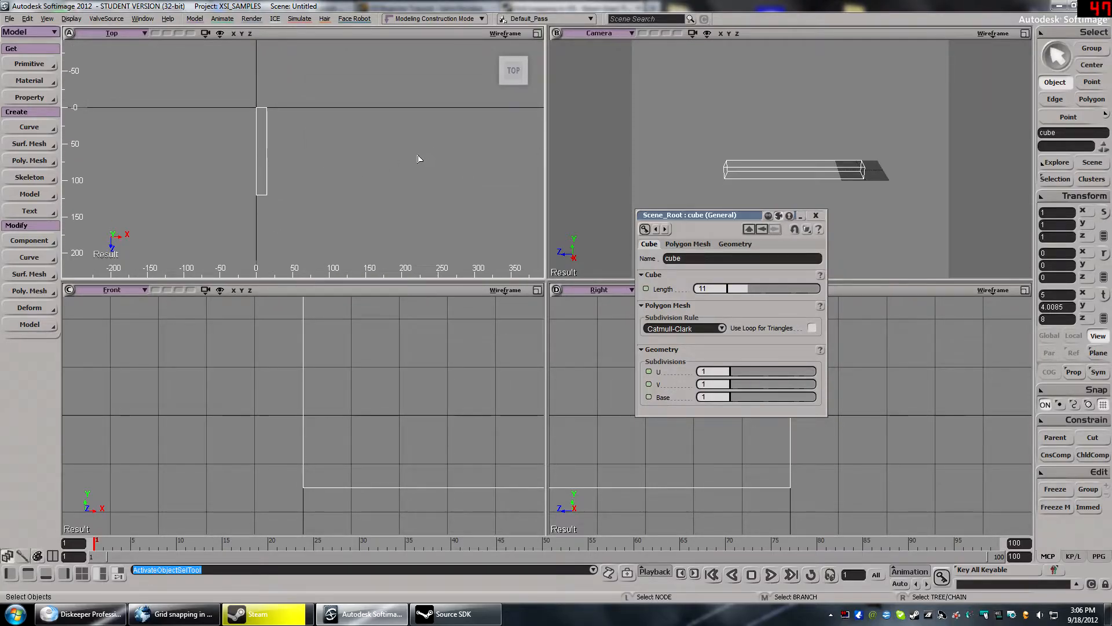
left_click(1081, 117)
left_click_drag(268, 102, 268, 199)
key("s")
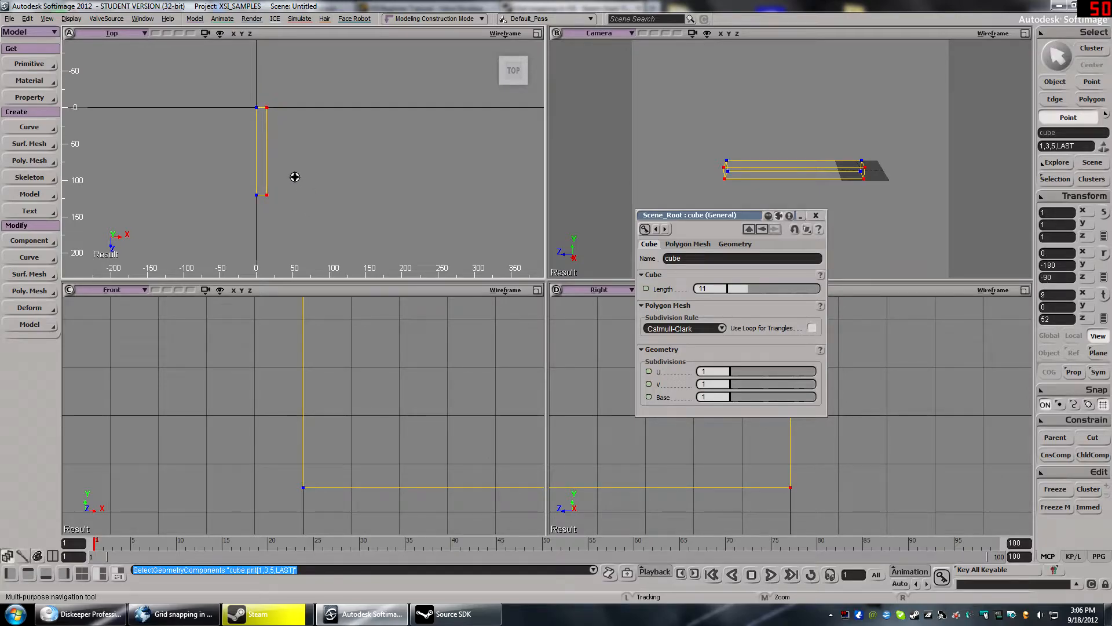
key("v")
left_click_drag(300, 156, 502, 157)
scroll(458, 155, "down", 9)
scroll(405, 165, "down", 2)
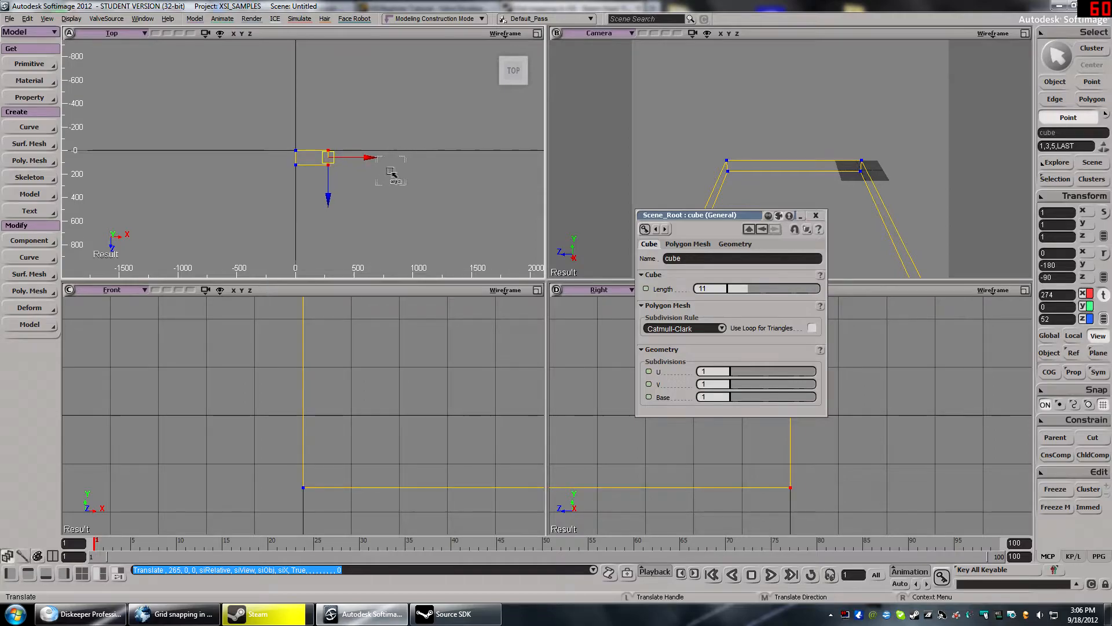
left_click_drag(367, 159, 526, 158)
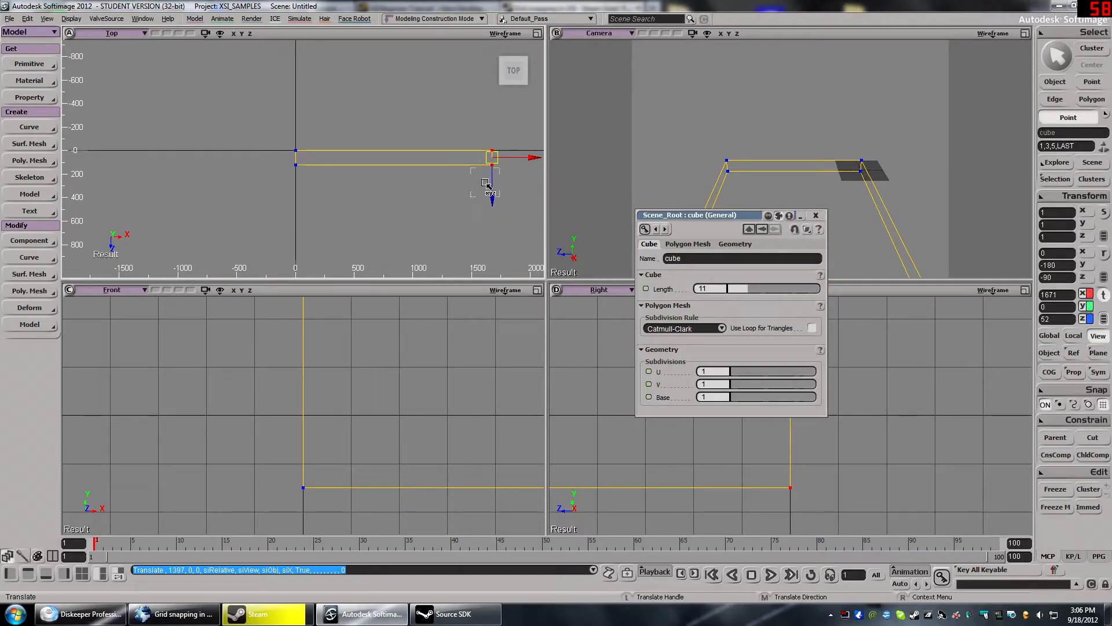
key("space")
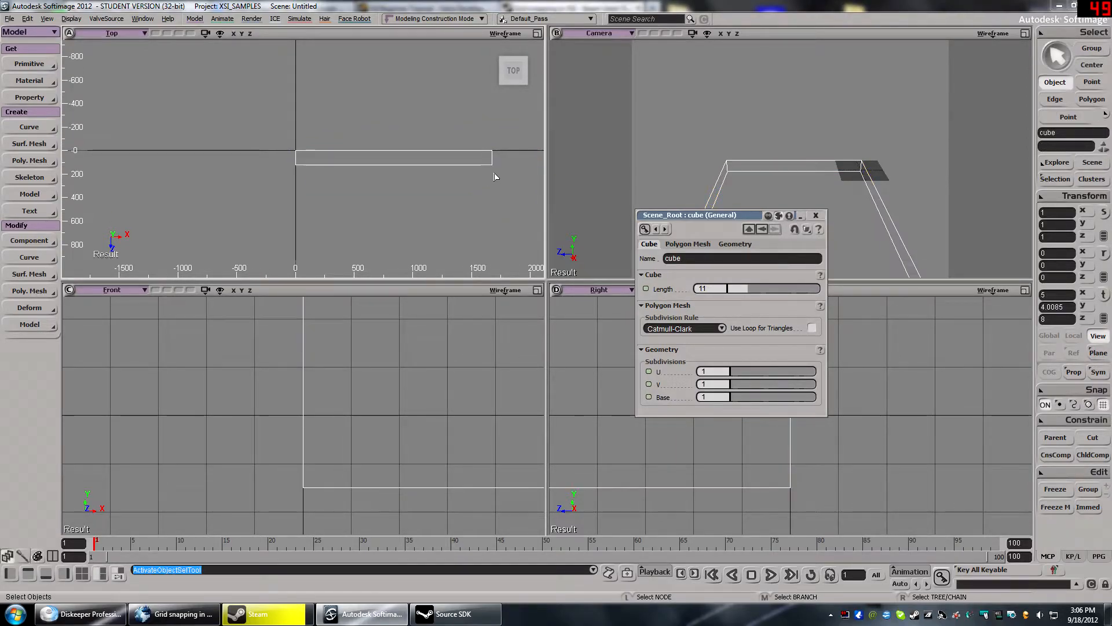
- Snap the four points of the stretched positive X end farther along X to 1723 in the Top view
key("s")
left_click_drag(494, 169, 314, 169)
middle_click_drag(323, 169, 360, 183)
left_click_drag(464, 200, 333, 152)
middle_click_drag(333, 152, 345, 153)
scroll(346, 152, "down", 2)
scroll(346, 152, "down", 1)
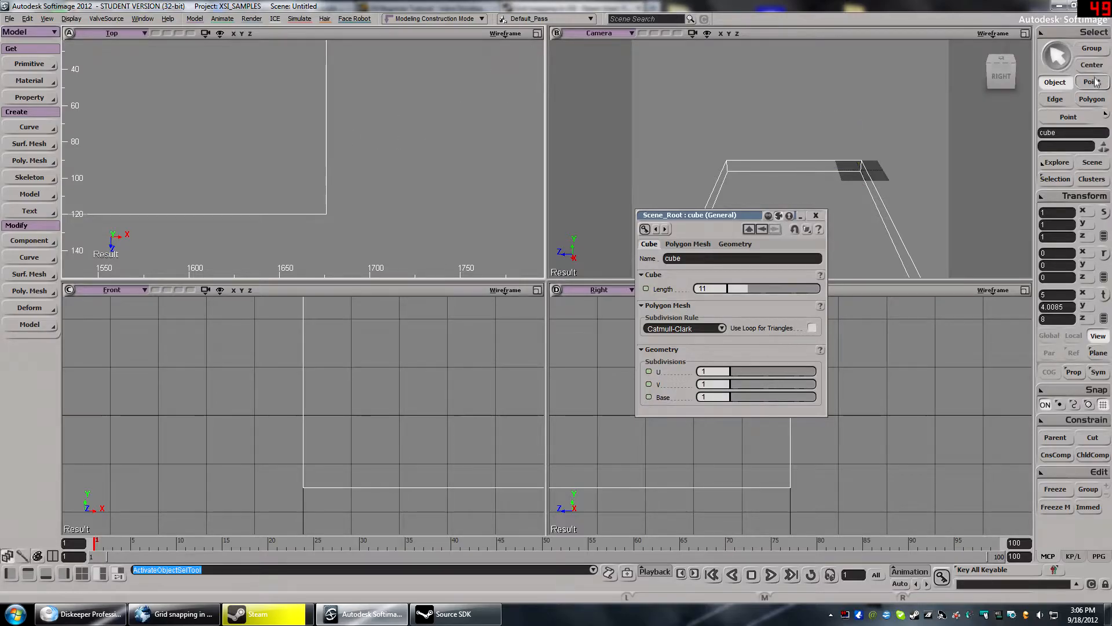
key("t")
key("v")
left_click_drag(362, 118, 438, 129)
- Try snapping the end's points along Z and freely across the Top view plane, and undo these moves
key("ctrl+z")
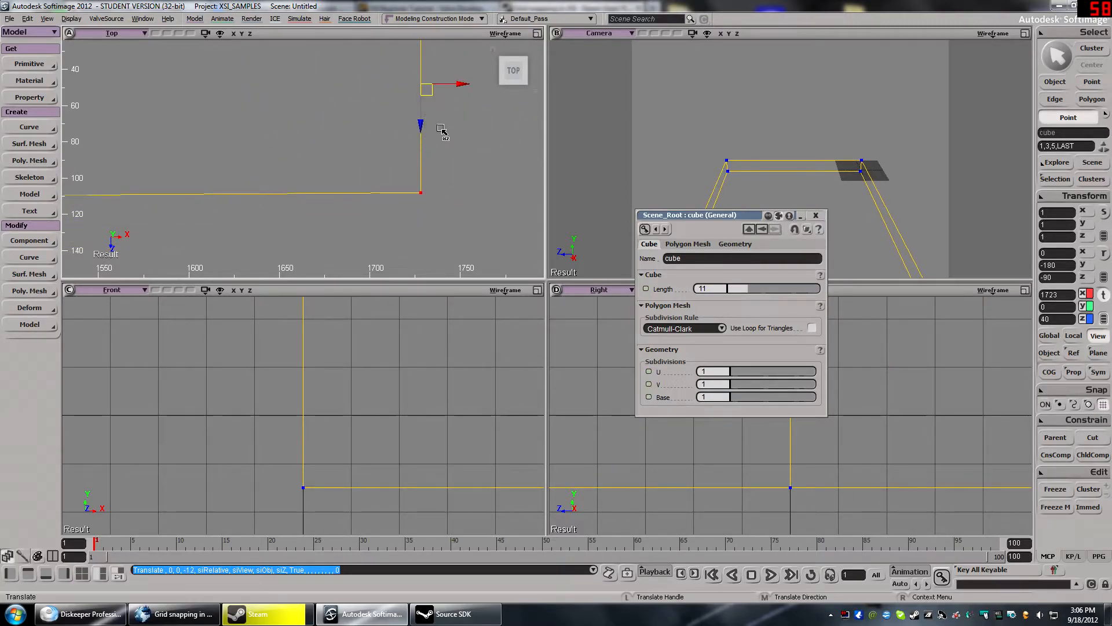
key("ctrl+z")
mouse_move(422, 109)
left_mouse_down()
mouse_move(425, 125)
mouse_move(353, 105)
mouse_move(439, 124)
mouse_move(415, 127)
mouse_move(460, 116)
mouse_move(409, 137)
mouse_move(425, 118)
mouse_move(409, 174)
mouse_move(311, 137)
mouse_move(421, 112)
mouse_move(436, 165)
mouse_move(445, 110)
mouse_move(456, 110)
mouse_move(415, 116)
left_mouse_up()
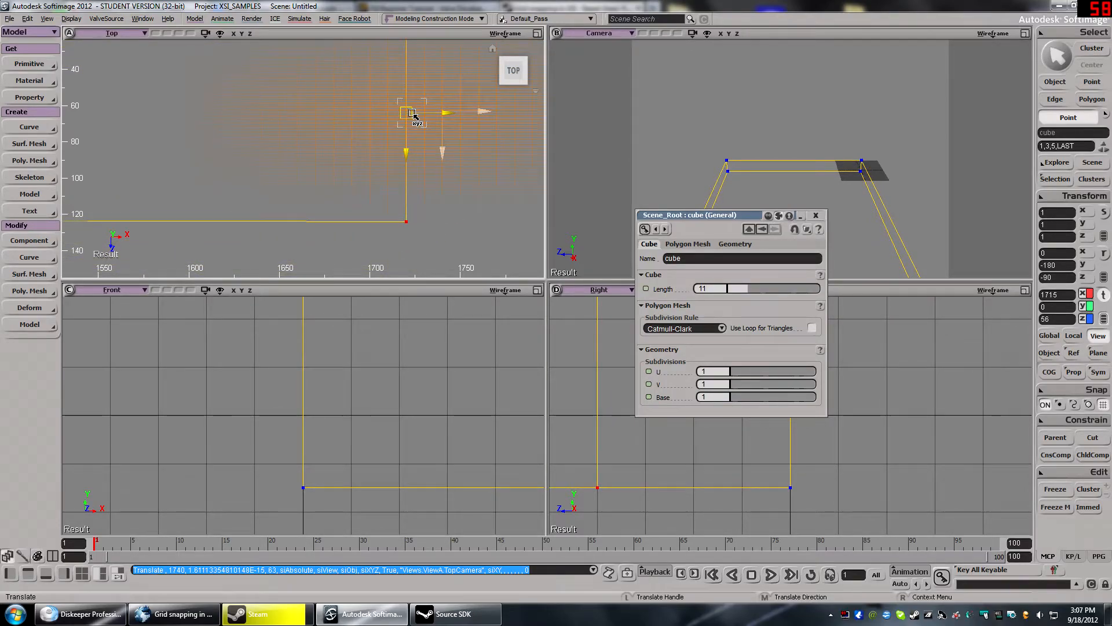
key("ctrl+z")
left_click_drag(380, 150, 330, 153)
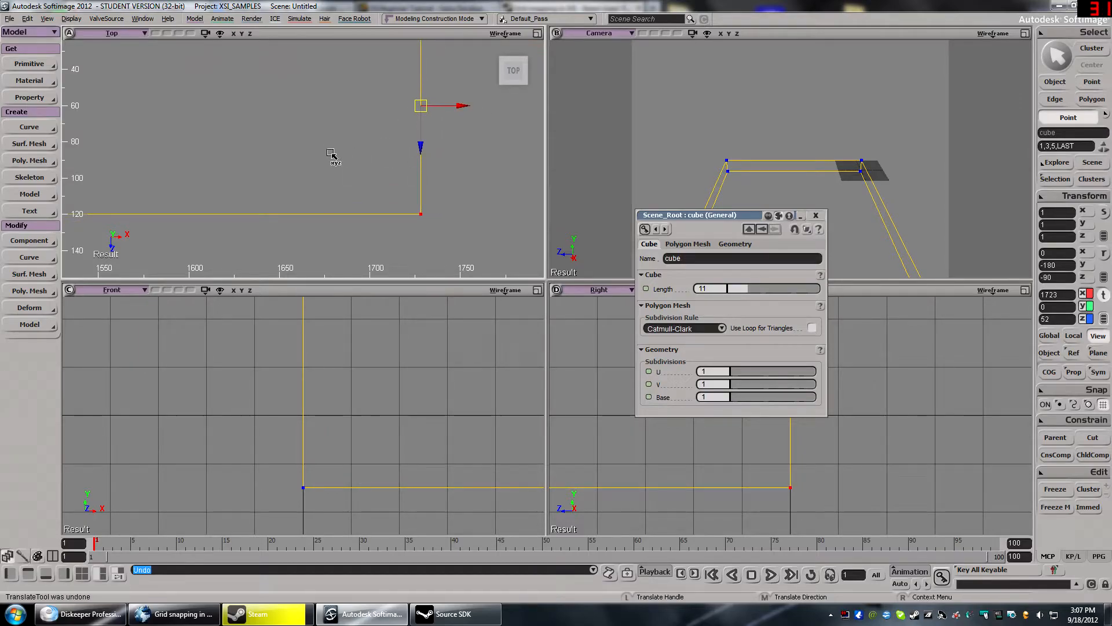
- Examine the Top view's grid lines and rulers around the stretched end at several zoom levels
scroll(429, 188, "up", 3)
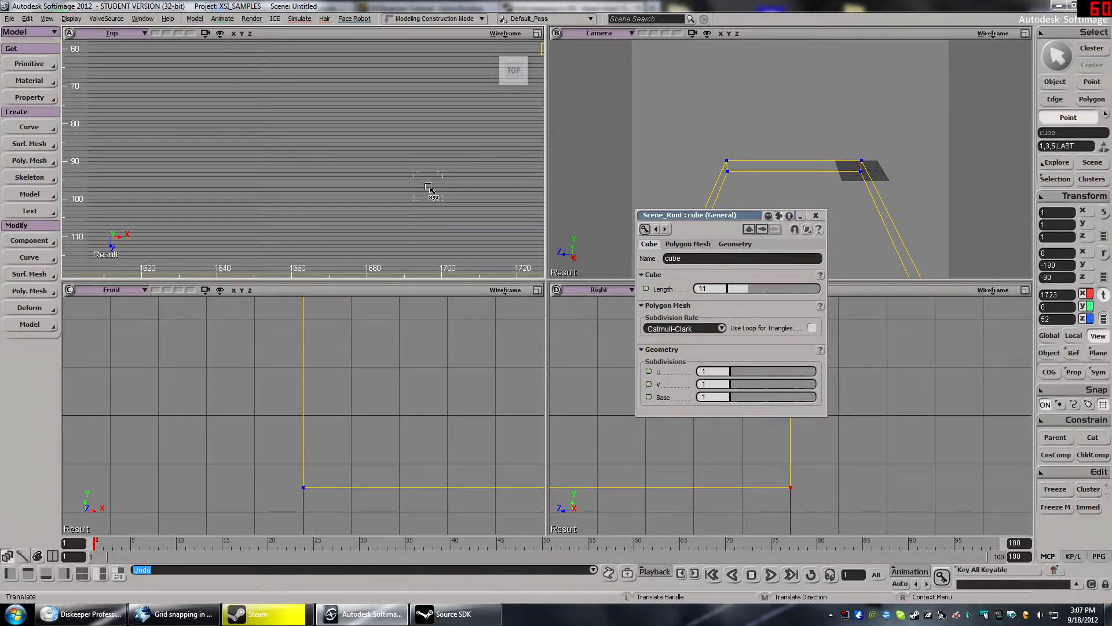
scroll(423, 189, "up", 2)
key("s")
left_click_drag(417, 189, 353, 125)
scroll(353, 125, "up", 4)
left_click_drag(464, 134, 270, 102)
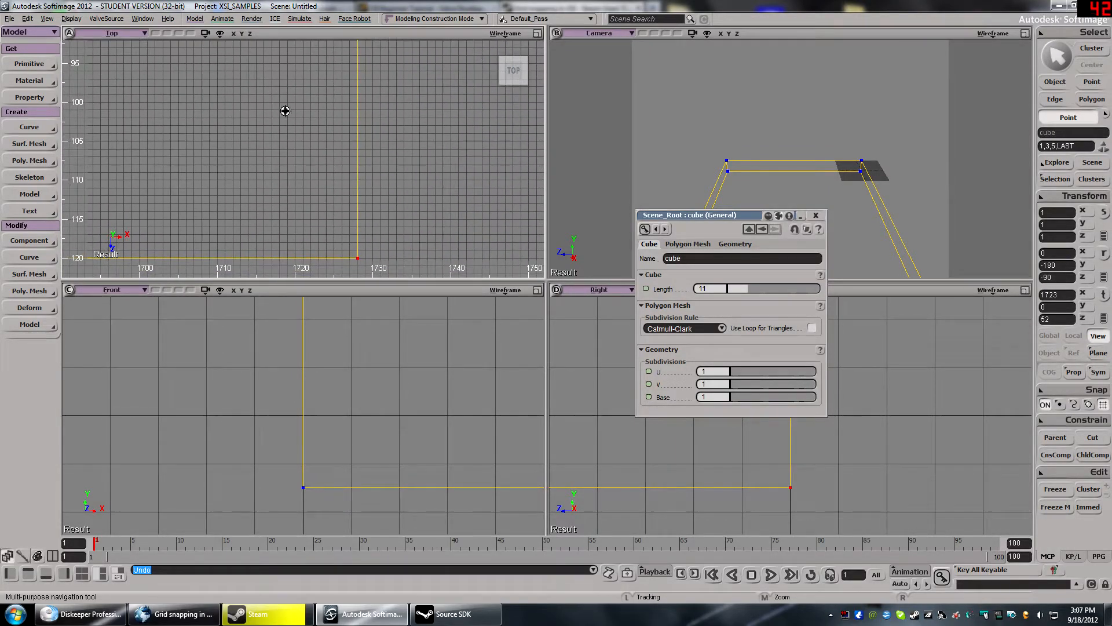
key("v")
key("c")
key("v")
scroll(387, 116, "down", 4)
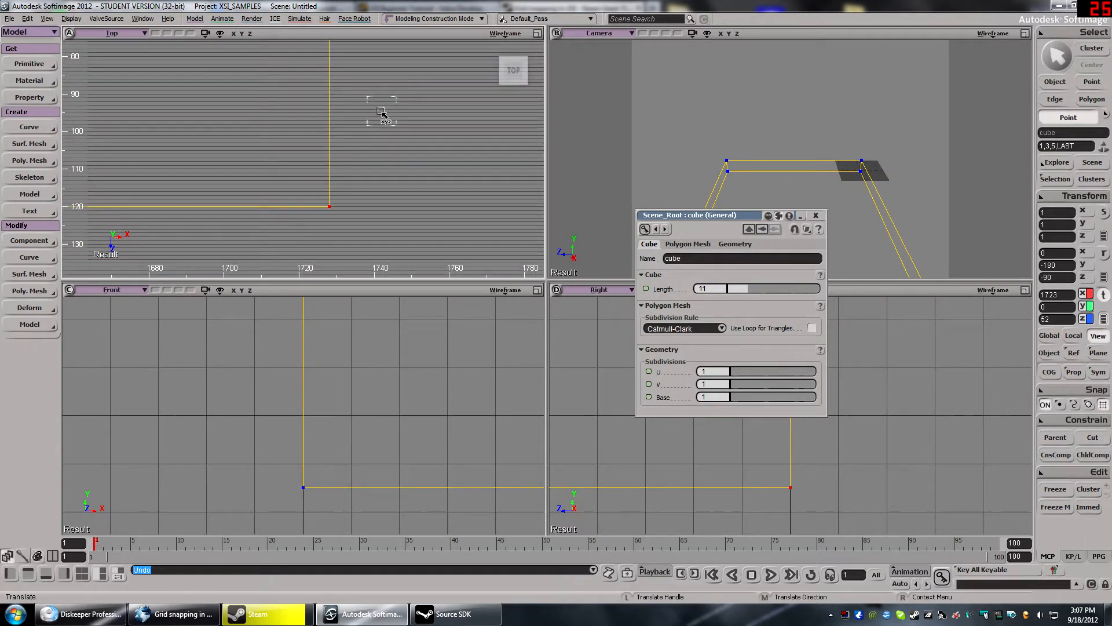
- Snap the positive X end's points back 10 units along X to 1713 in the Top view
key("s")
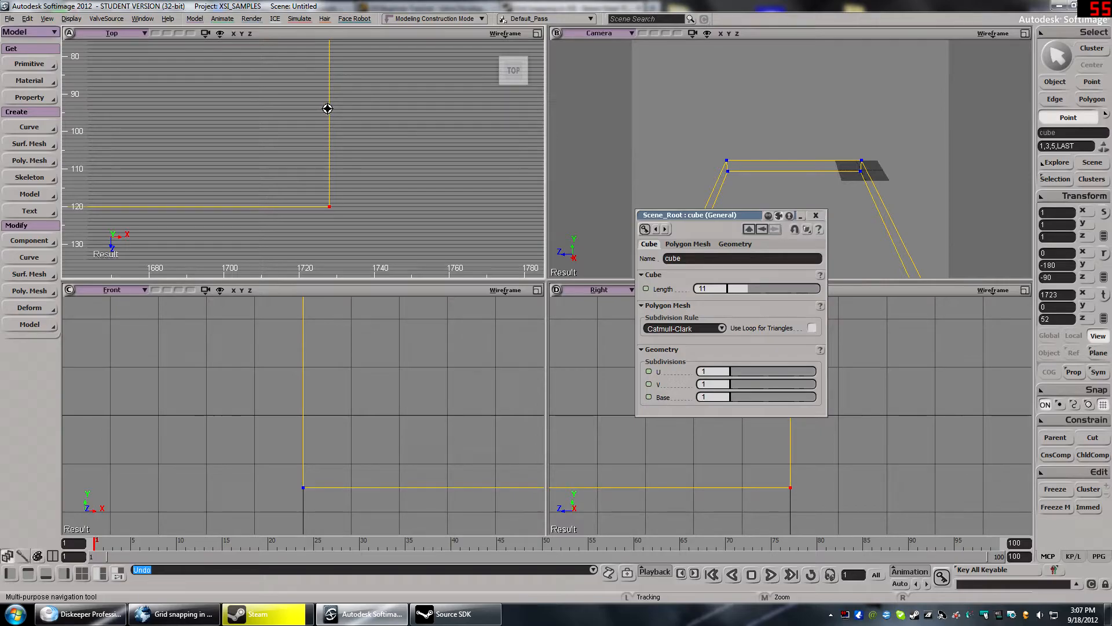
left_click_drag(295, 106, 316, 189)
key("c")
key("v")
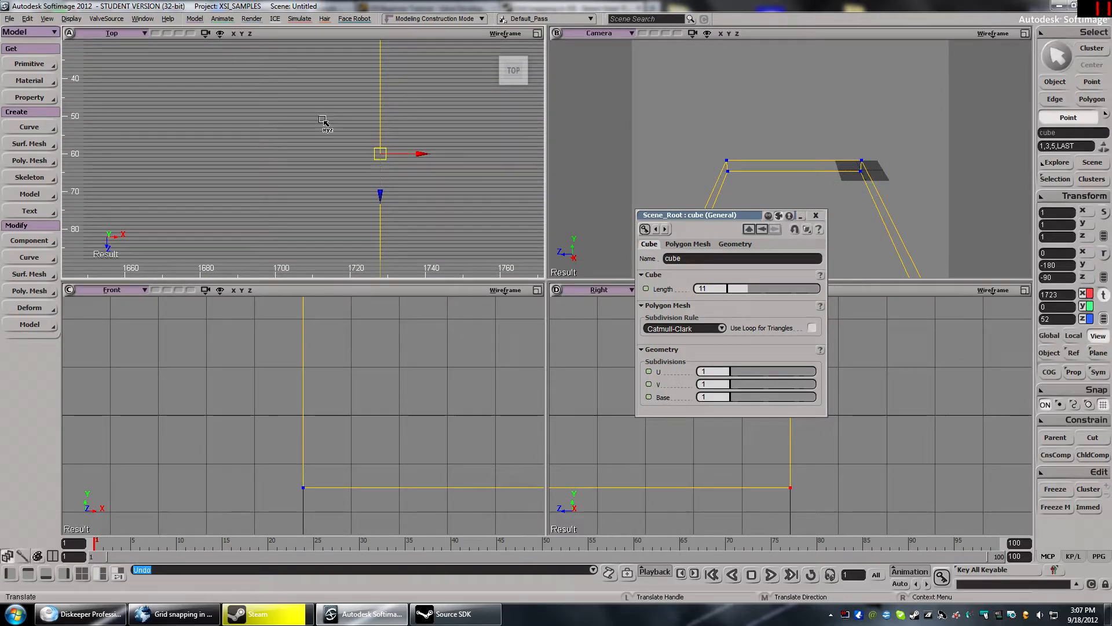
scroll(374, 167, "up", 3)
left_click_drag(504, 148, 428, 152)
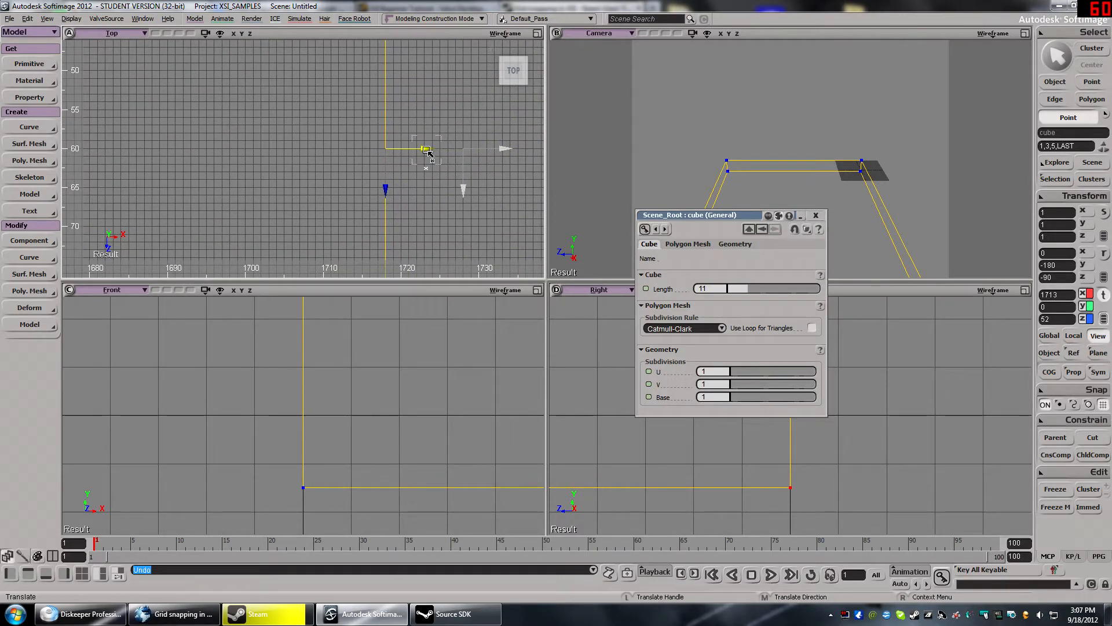
- Check the moved edge against the Top view's grid, and examine the long box from another angle in the Camera view
scroll(428, 151, "up", 4)
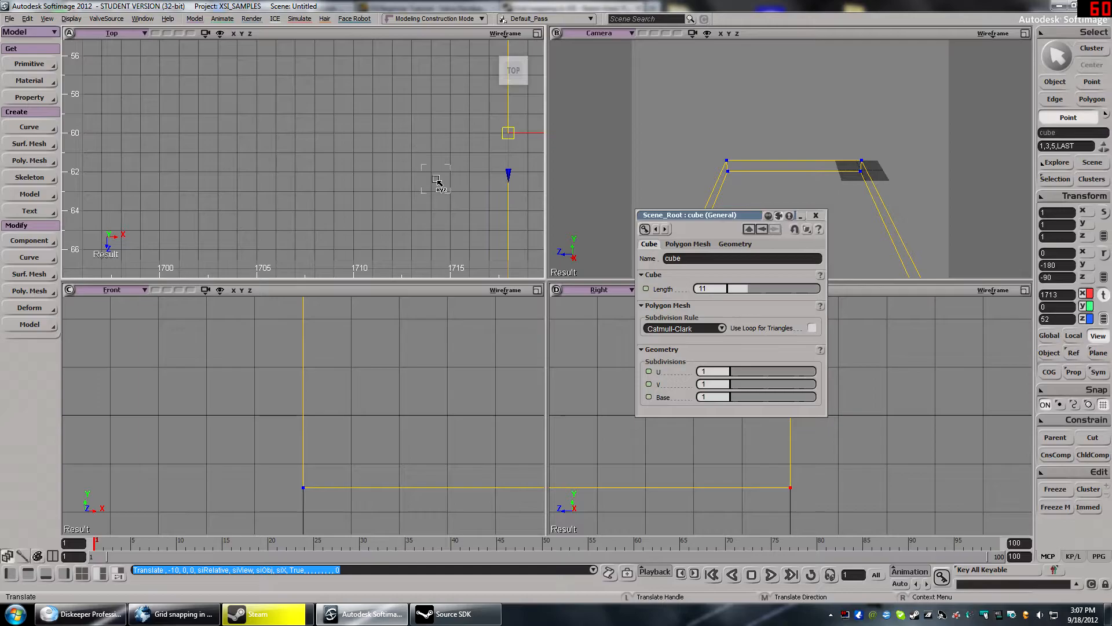
key("z")
left_click_drag(458, 187, 323, 106)
scroll(321, 109, "up", 7)
scroll(299, 134, "down", 2)
scroll(267, 142, "down", 20)
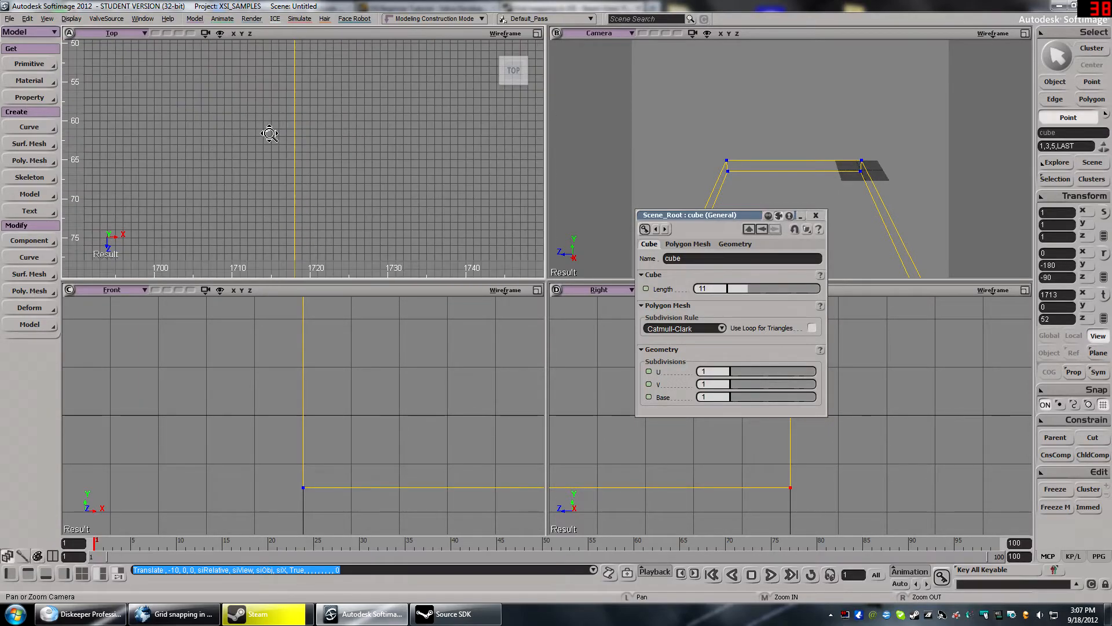
key("s")
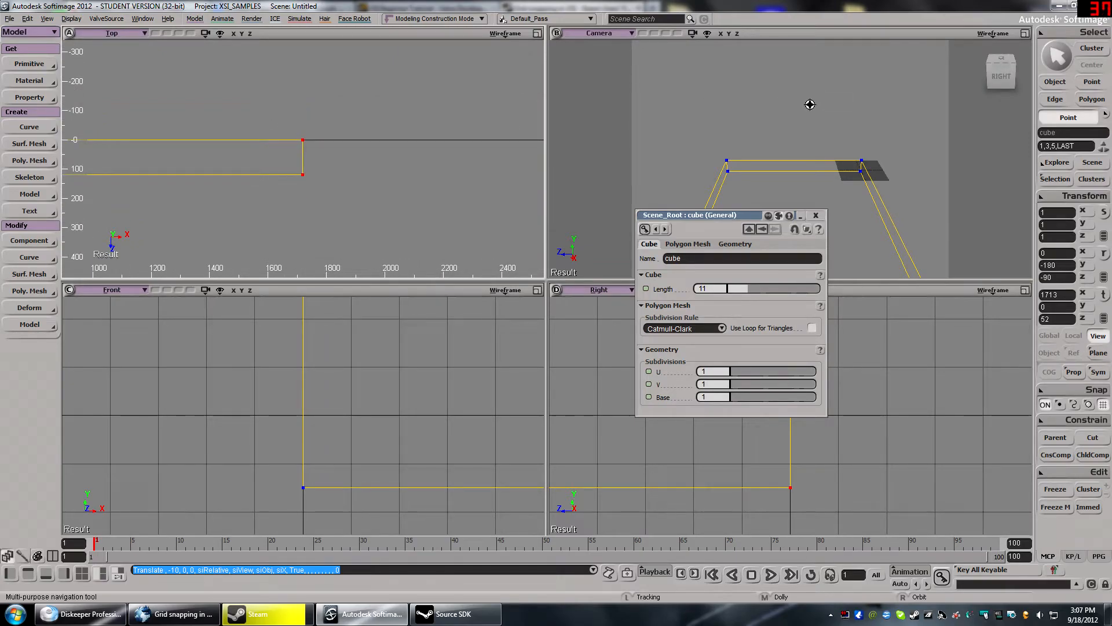
right_click_drag(754, 125, 769, 104)
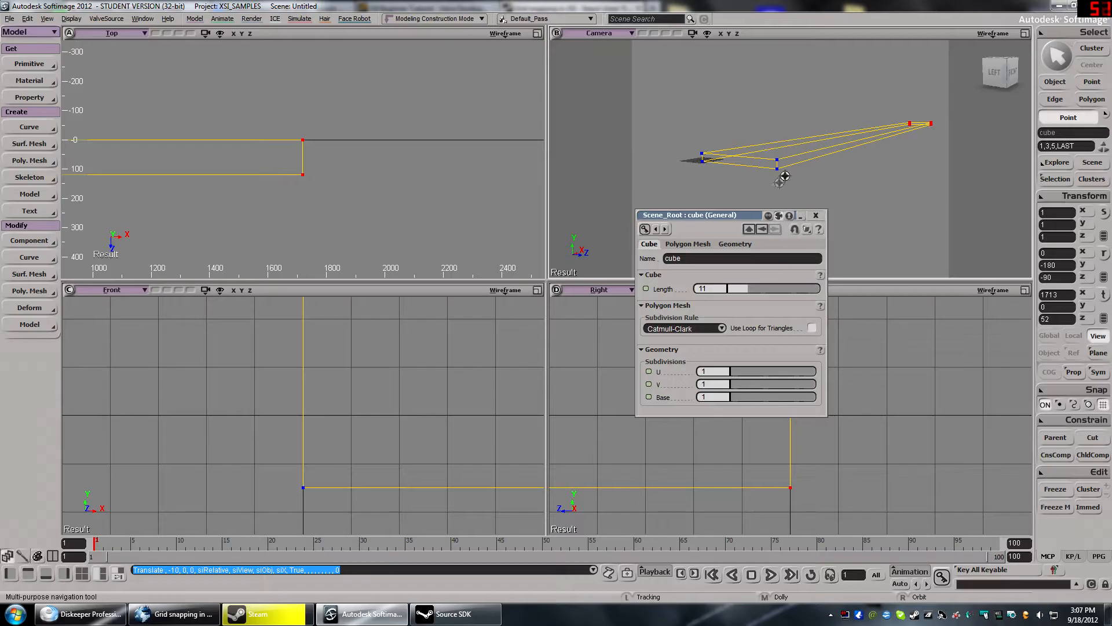
- Close the cube's property page and compare the box's end at different zoom levels in the Top and Front views
left_click(814, 215)
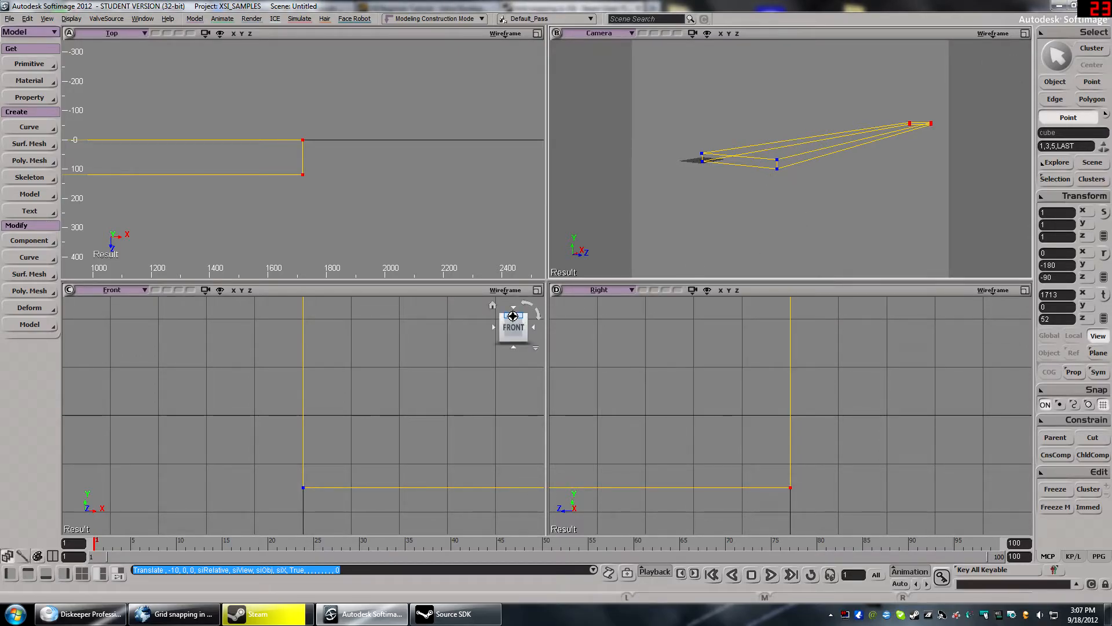
scroll(322, 196, "down", 5)
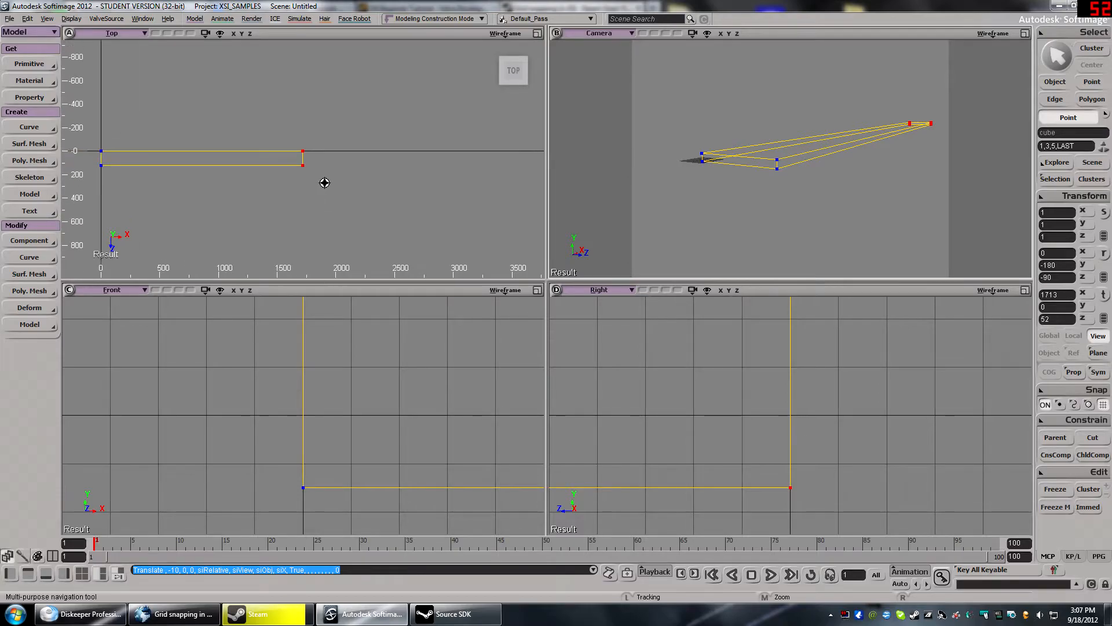
scroll(324, 182, "up", 10)
scroll(338, 426, "down", 10)
scroll(342, 421, "up", 8)
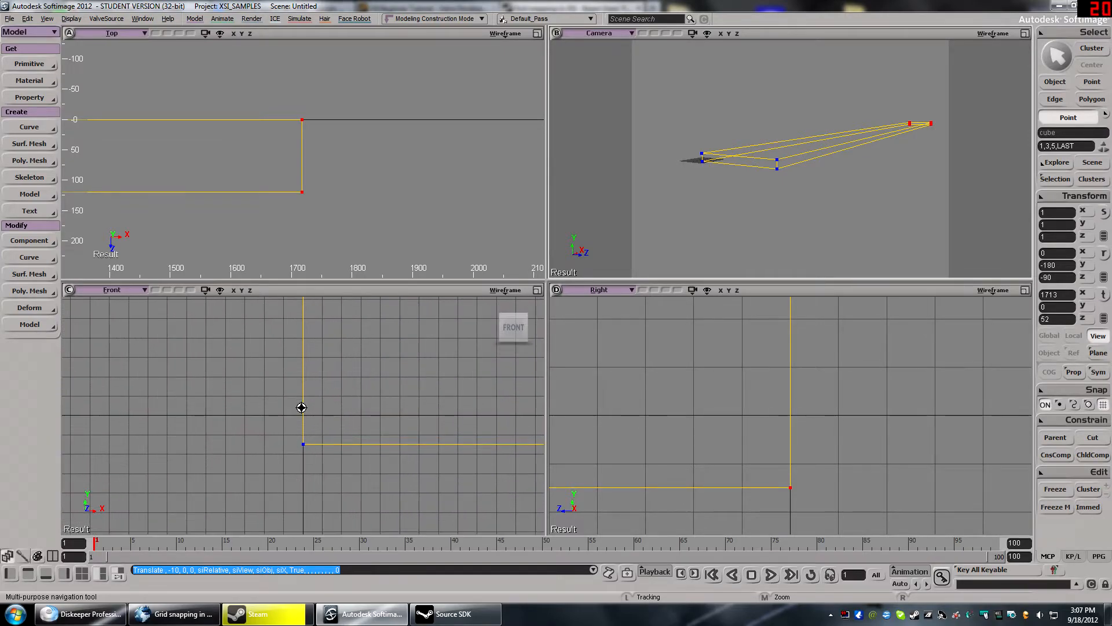
- Show the ruler in the Front view and set its V snap size to 10 in the camera's visual cues
right_click(206, 297)
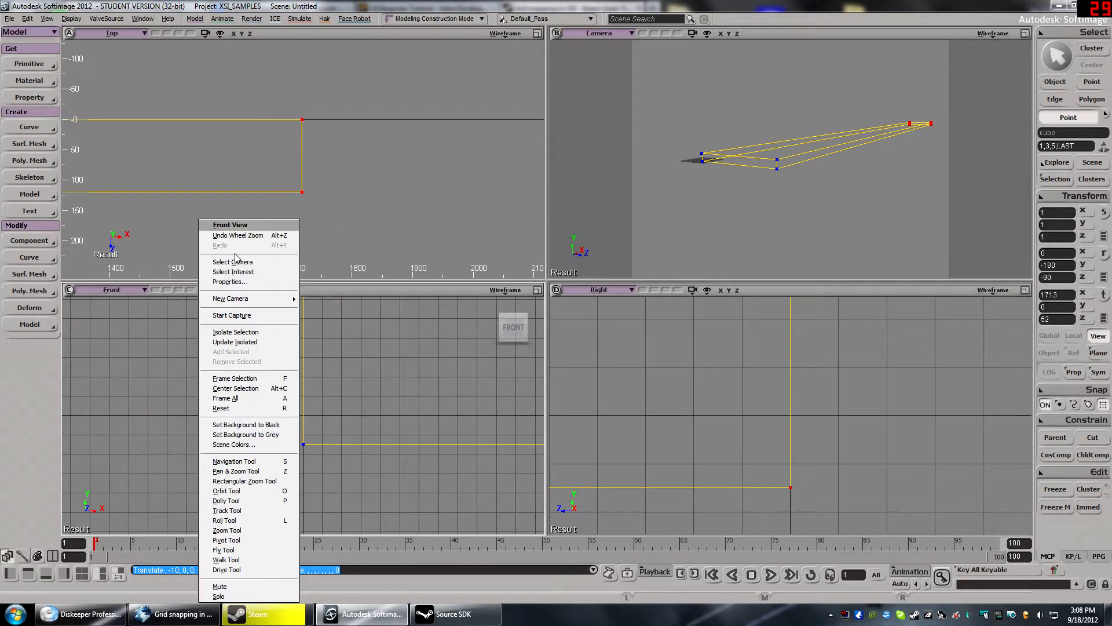
left_click(232, 281)
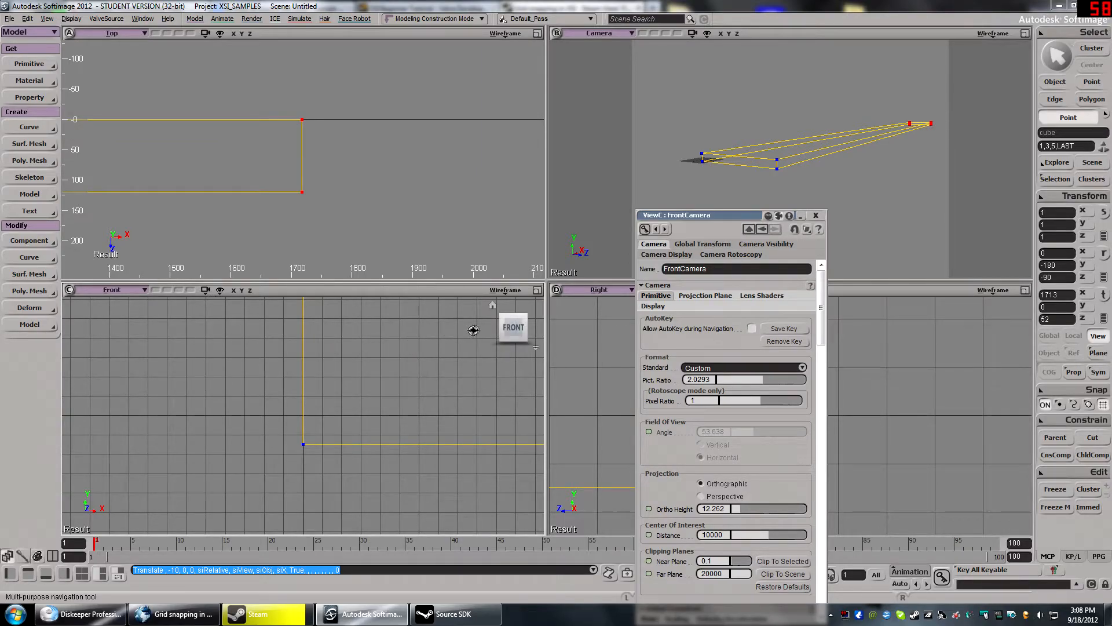
mouse_move(822, 297)
left_mouse_down()
mouse_move(818, 521)
mouse_move(815, 298)
left_mouse_up()
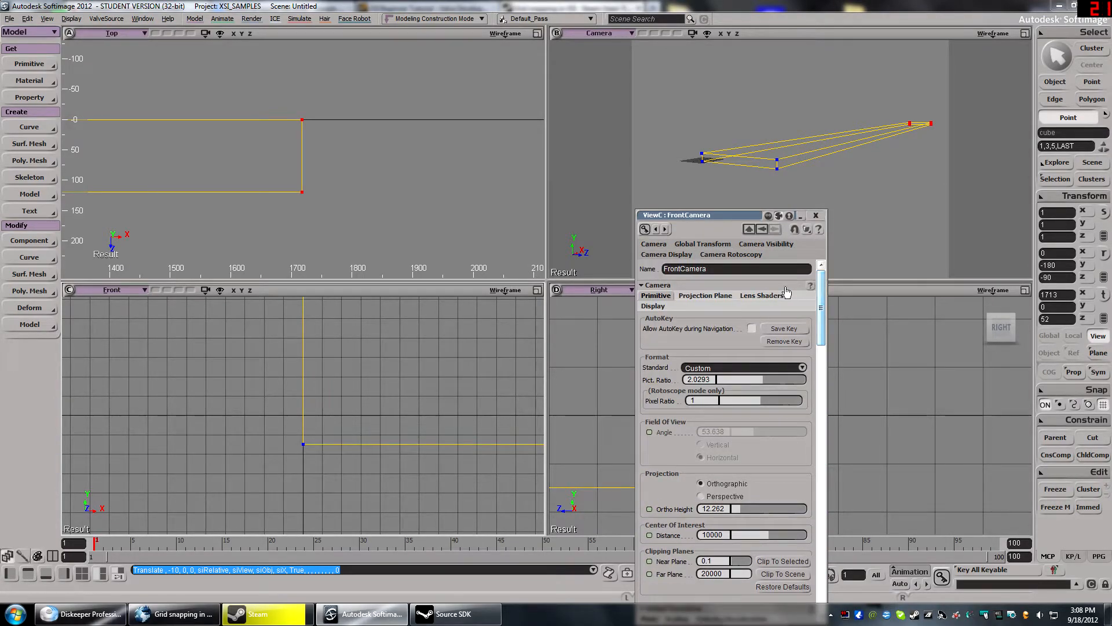
left_click(654, 306)
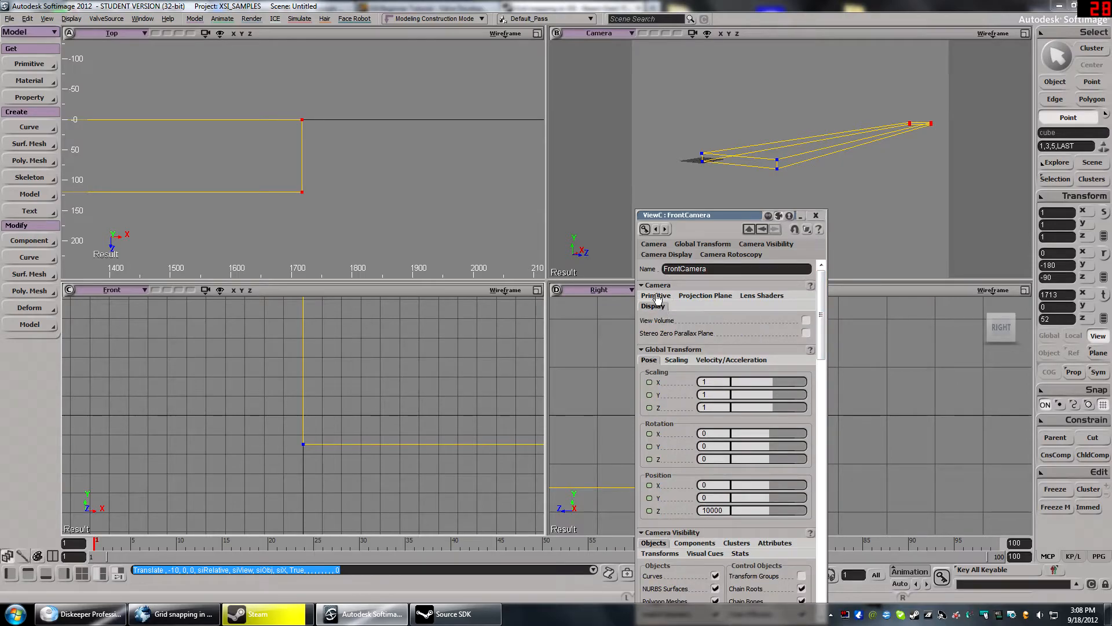
left_click(656, 296)
left_click_drag(707, 222, 720, 86)
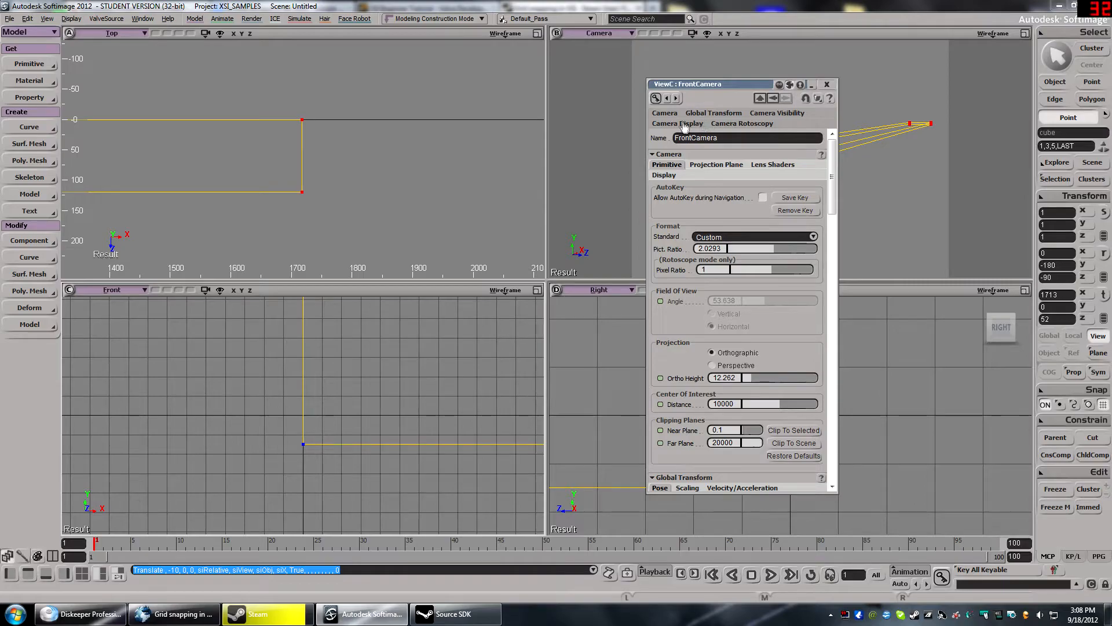
key("s")
left_click_drag(836, 177, 832, 258)
left_click(716, 293)
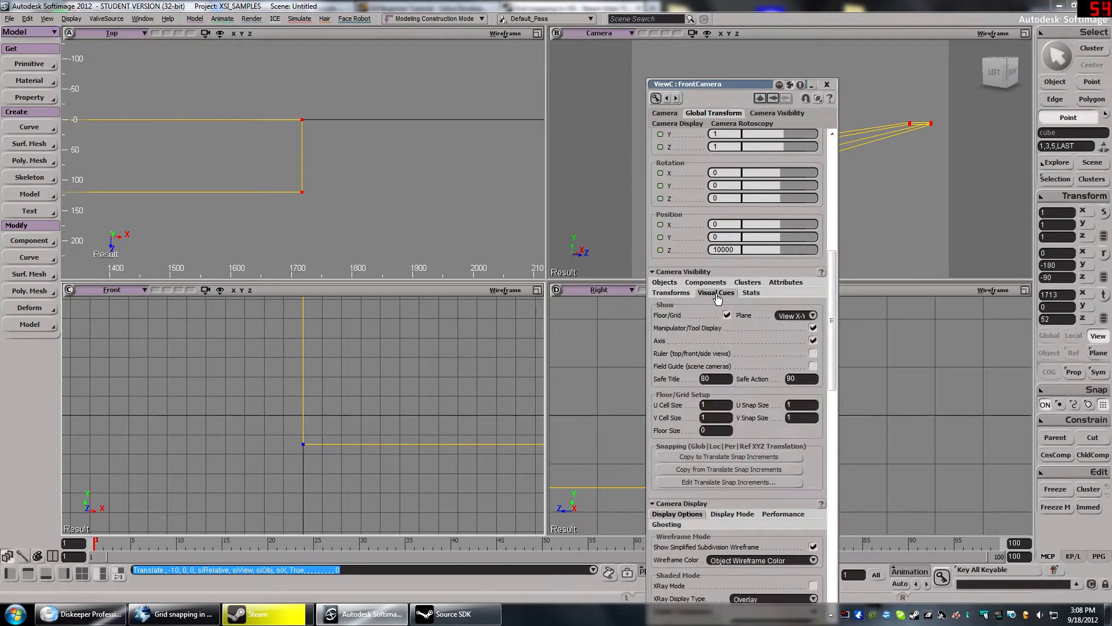
left_click(813, 353)
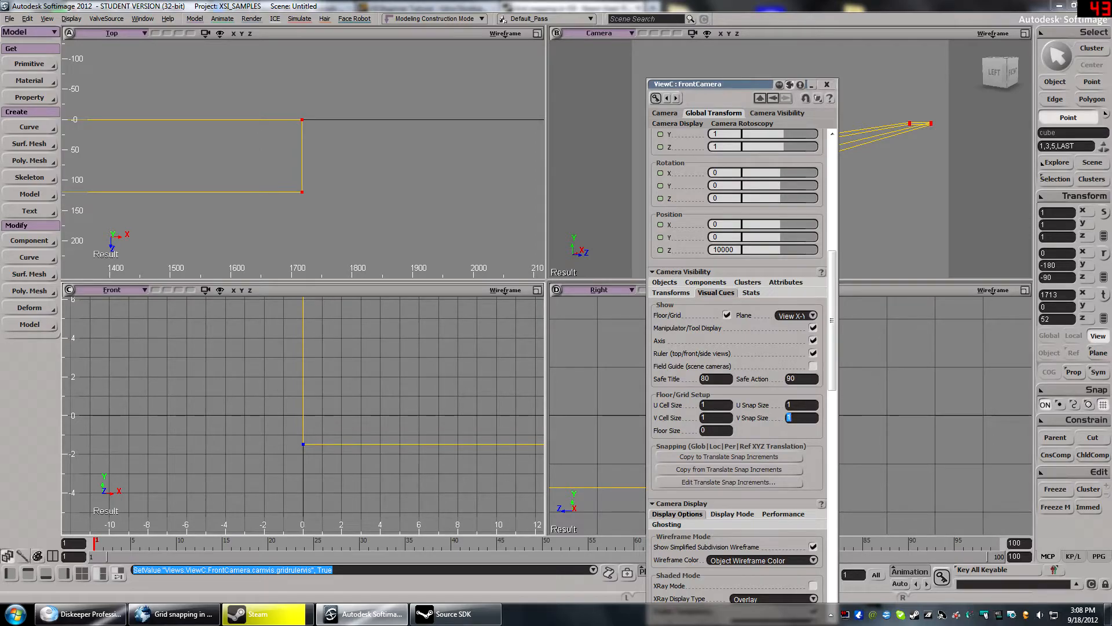
left_click(827, 85)
- Show the ruler in the Right view and set its U snap size to 10 in the camera's visual cues
left_click(692, 290)
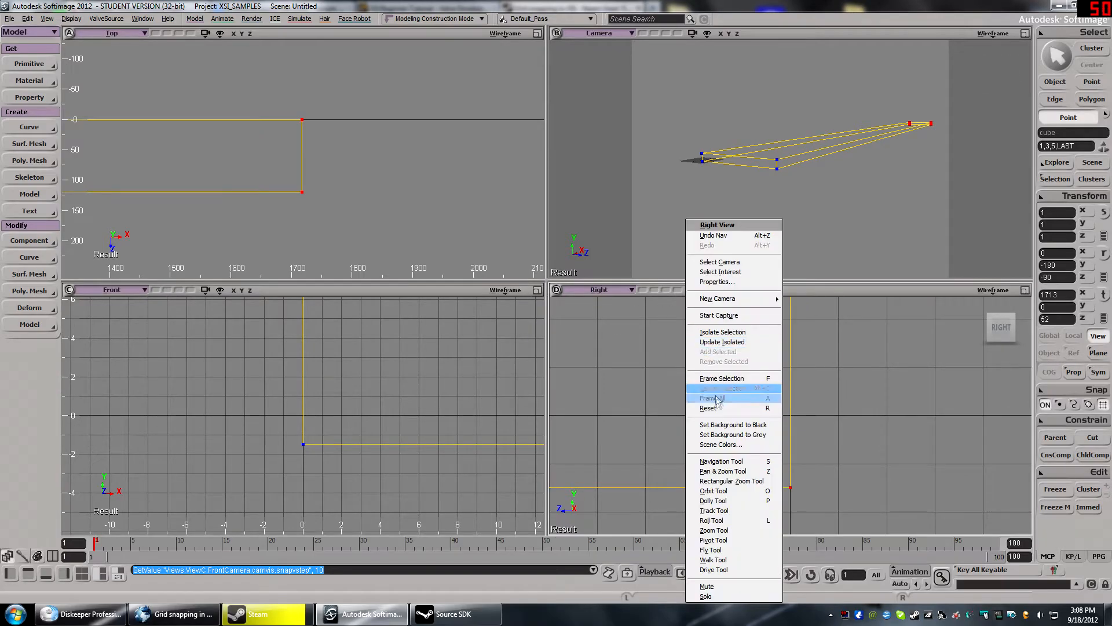
left_click(717, 282)
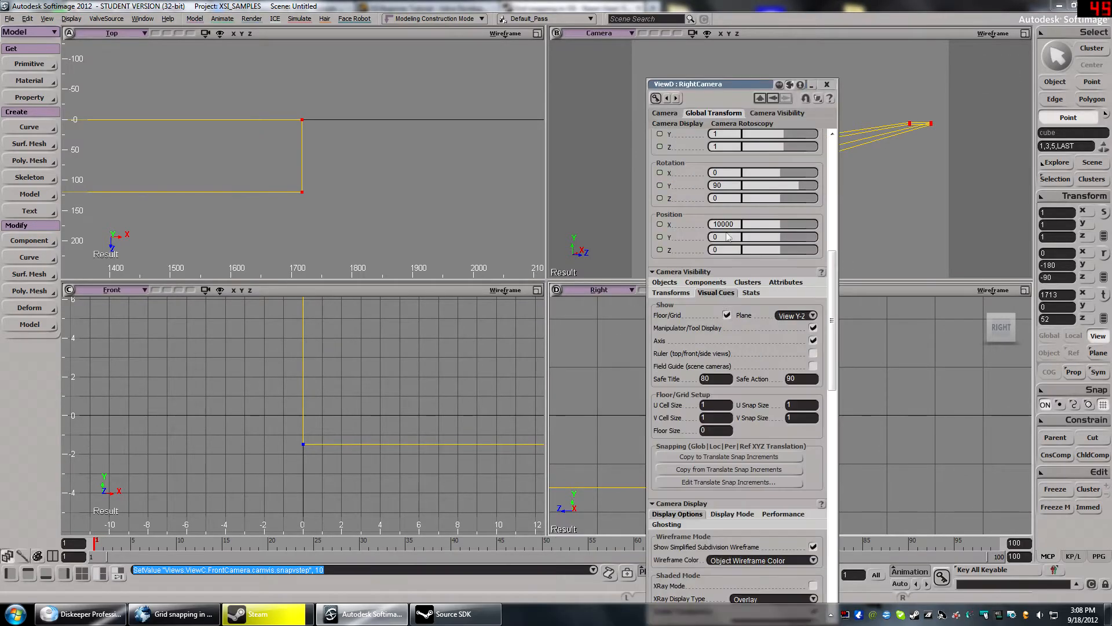
left_click_drag(741, 87, 736, 51)
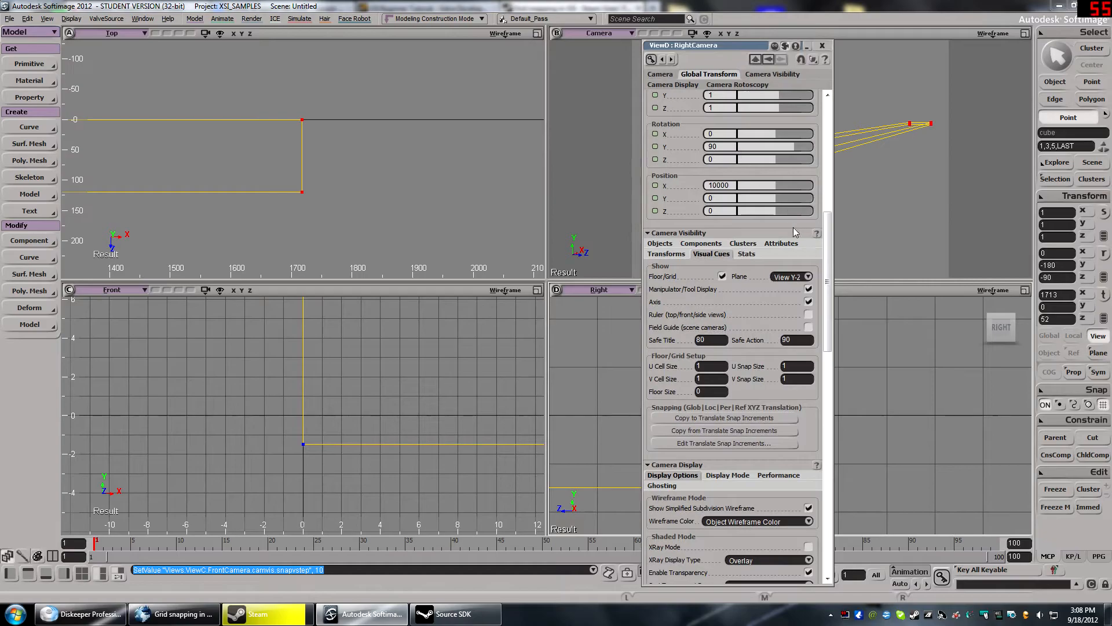
left_click(807, 314)
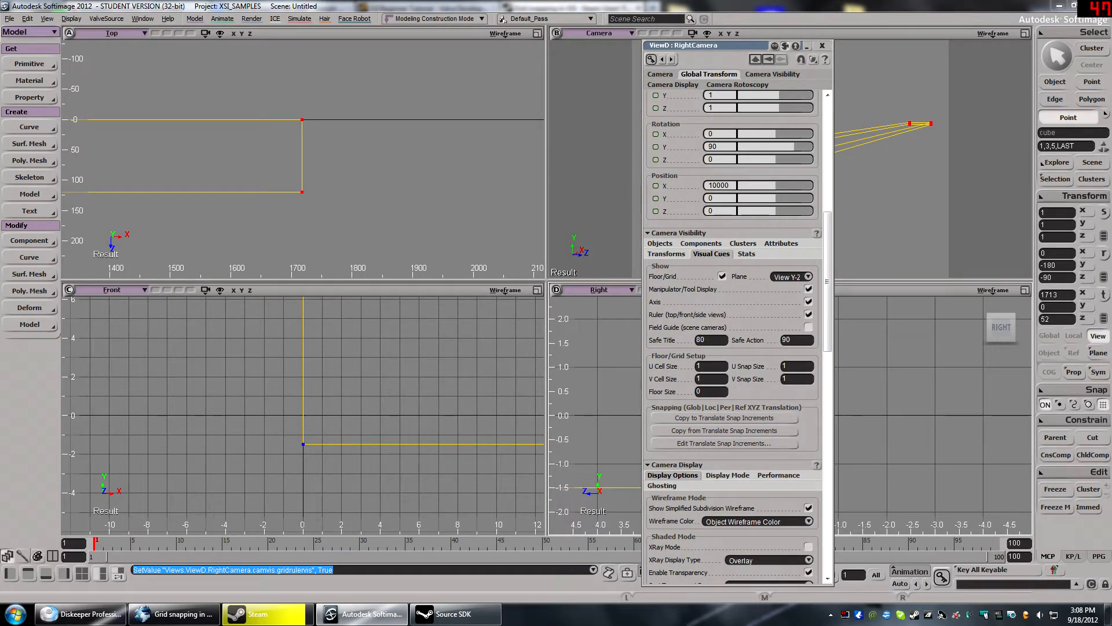
left_click(823, 46)
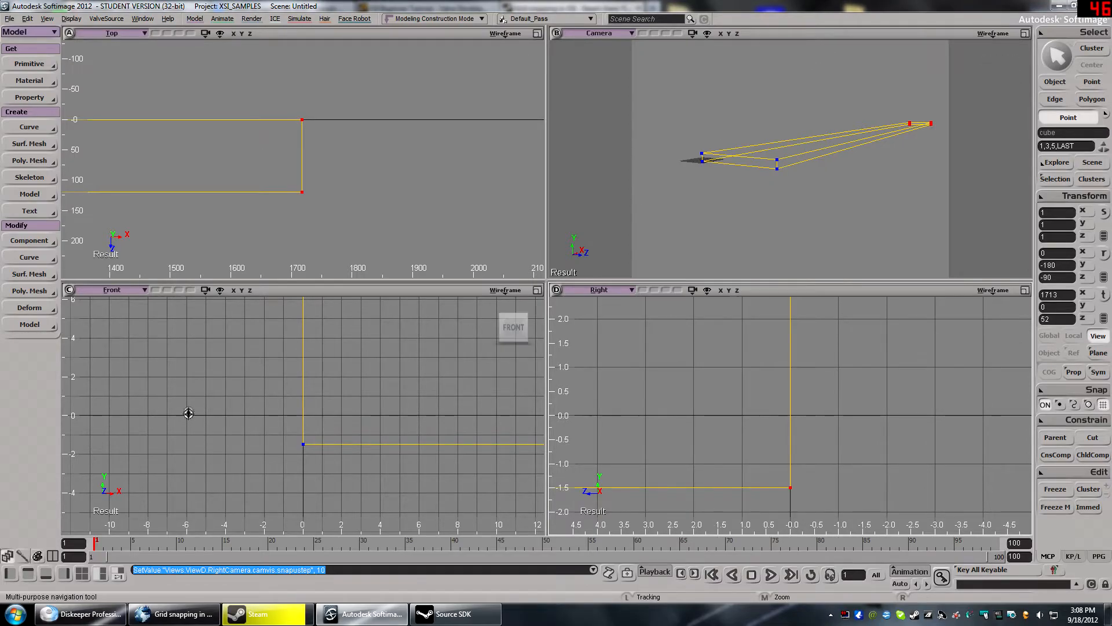
- Set the Front view's U snap size to 10 in the camera's visual cues and close its property page
left_click(206, 291)
left_click(229, 285)
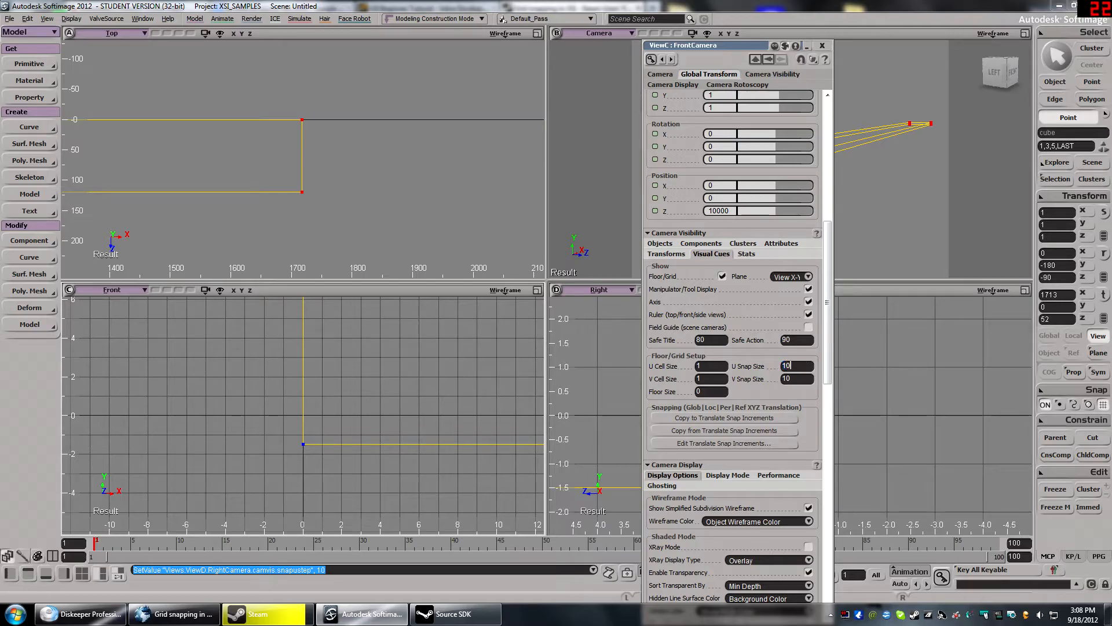
left_click(821, 45)
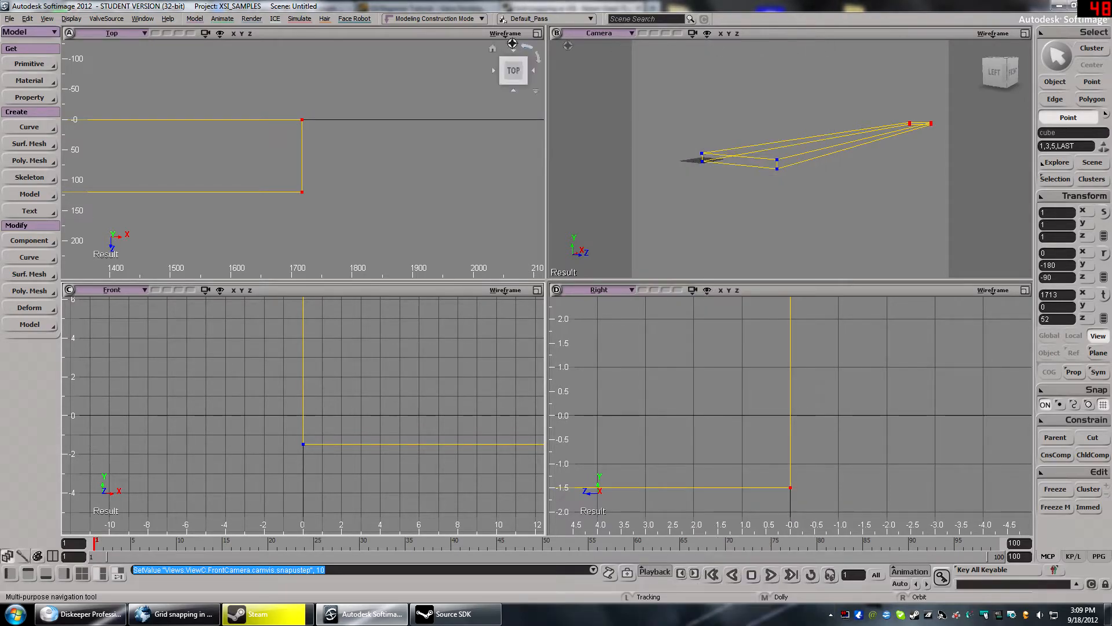
- Set the Top view's V snap size to 10 in the camera's visual cues and close its property page
left_click(205, 33)
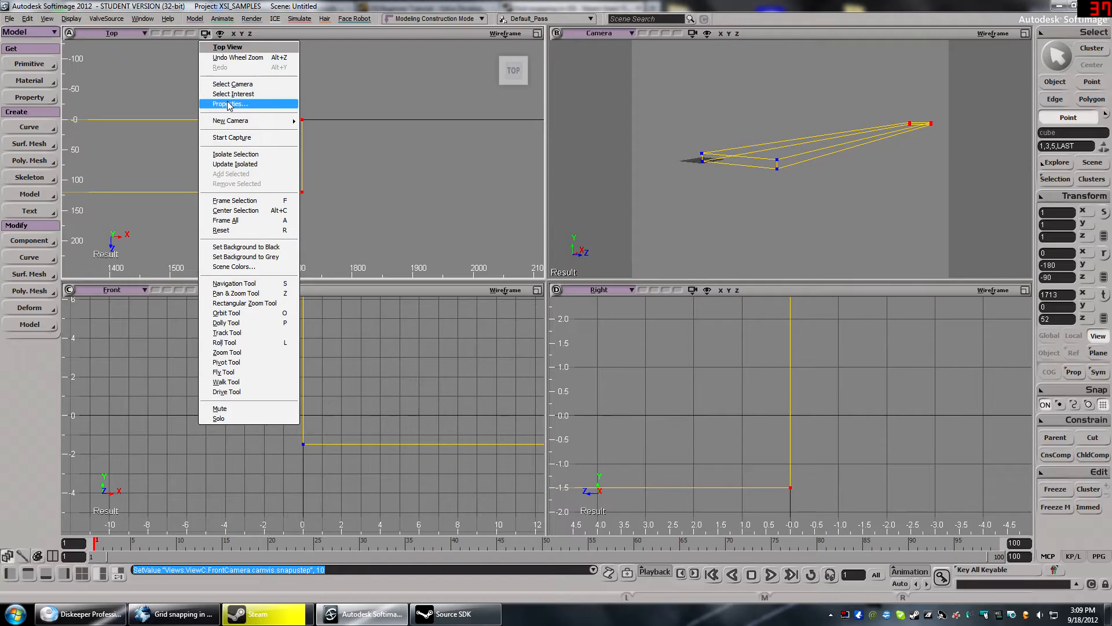
left_click(231, 103)
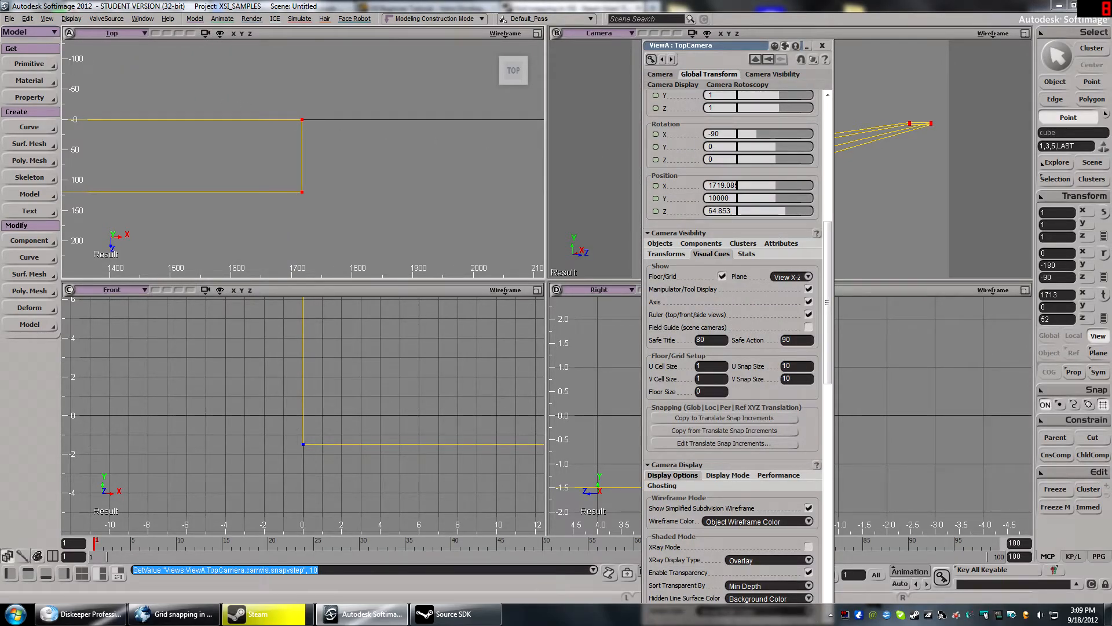
left_click(824, 46)
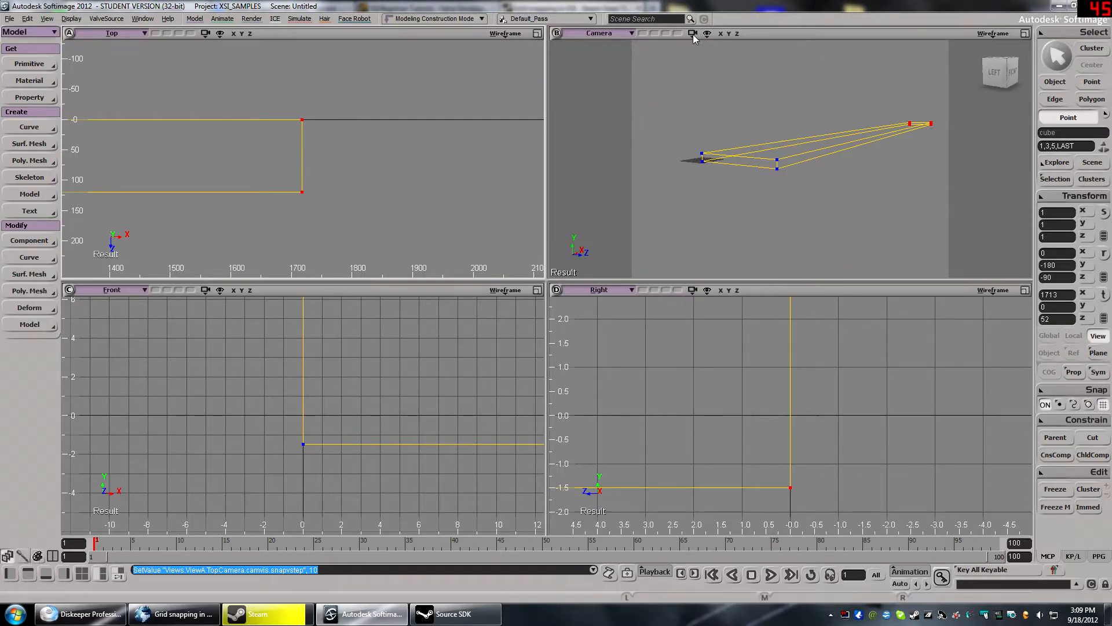
- Switch the cube back to object selection and translate it in the Camera view to X -571, Y 0, Z -104
key("s")
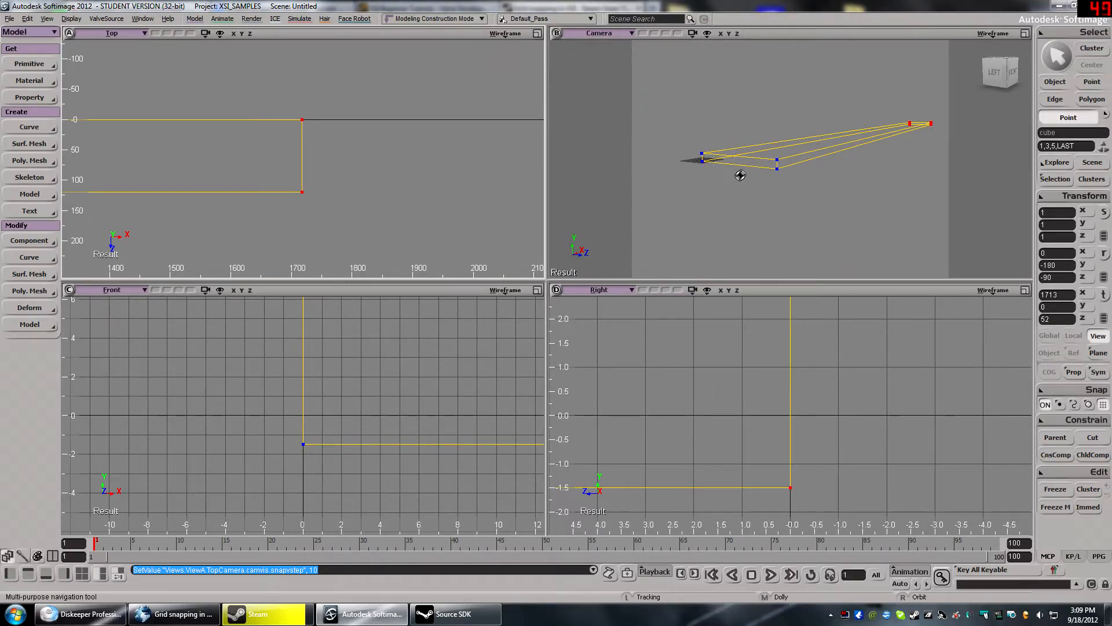
key("space")
scroll(730, 169, "down", 3)
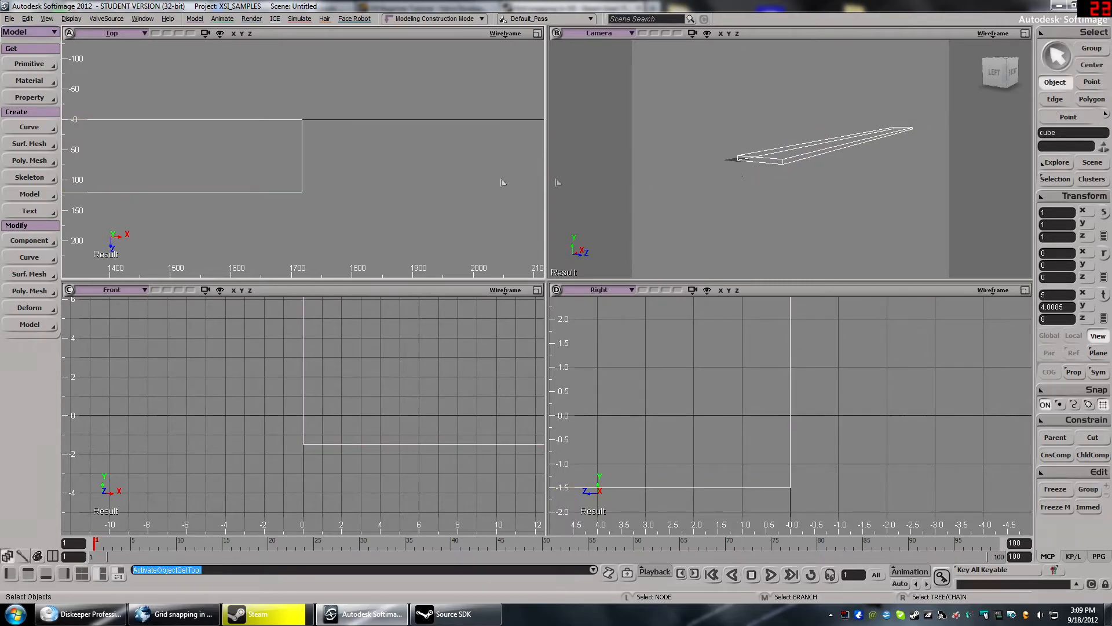
scroll(811, 171, "down", 2)
scroll(817, 169, "up", 2)
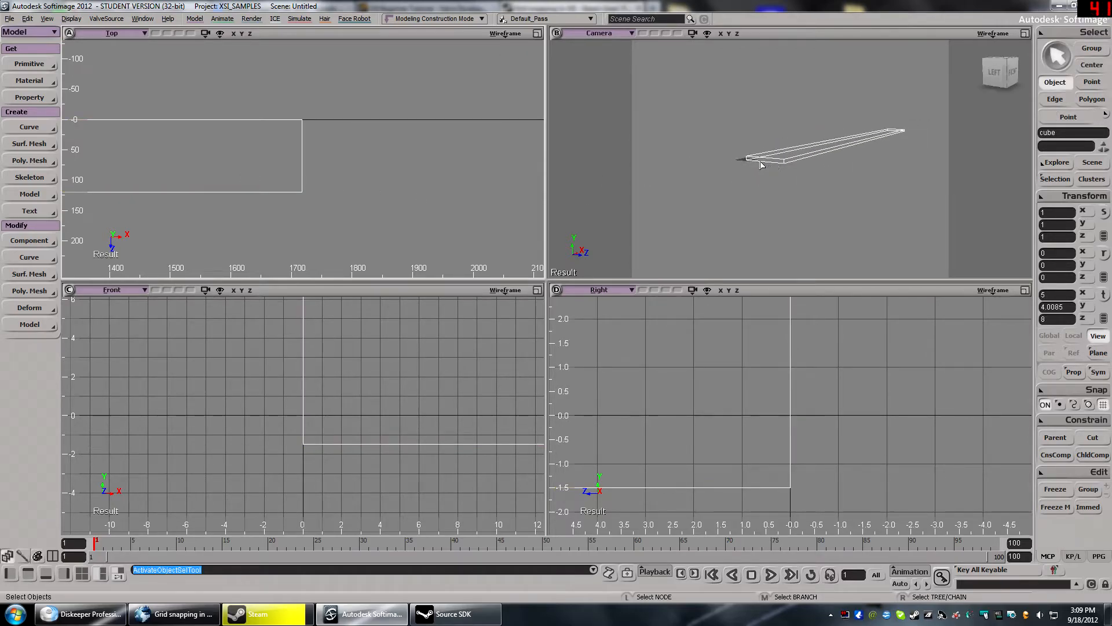
key("v")
key("c")
key("x")
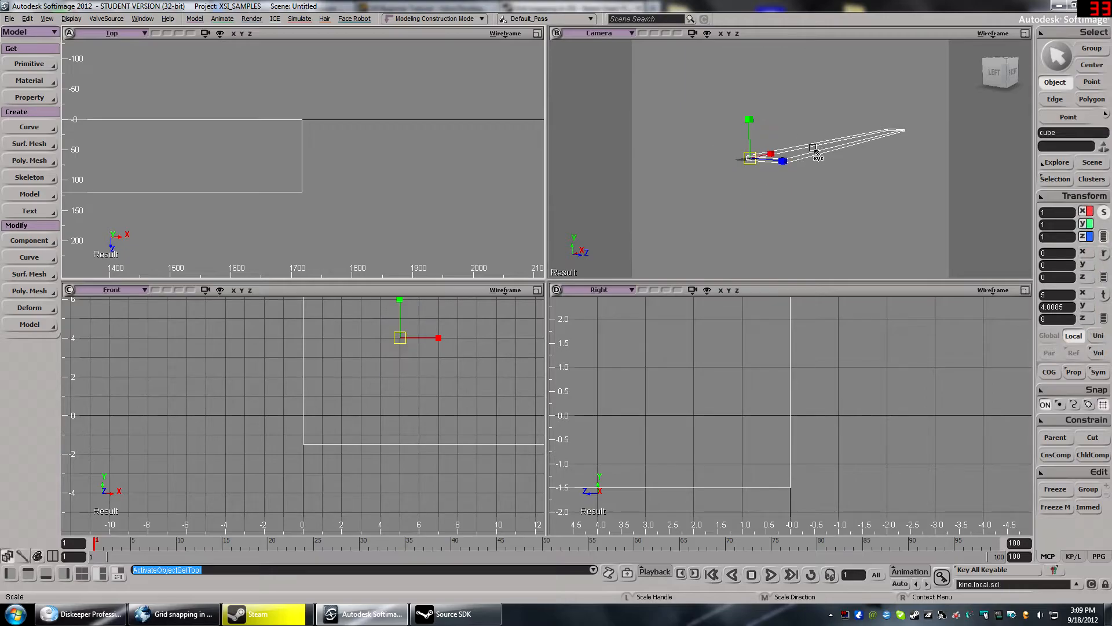
key("v")
left_click_drag(744, 166, 422, 210)
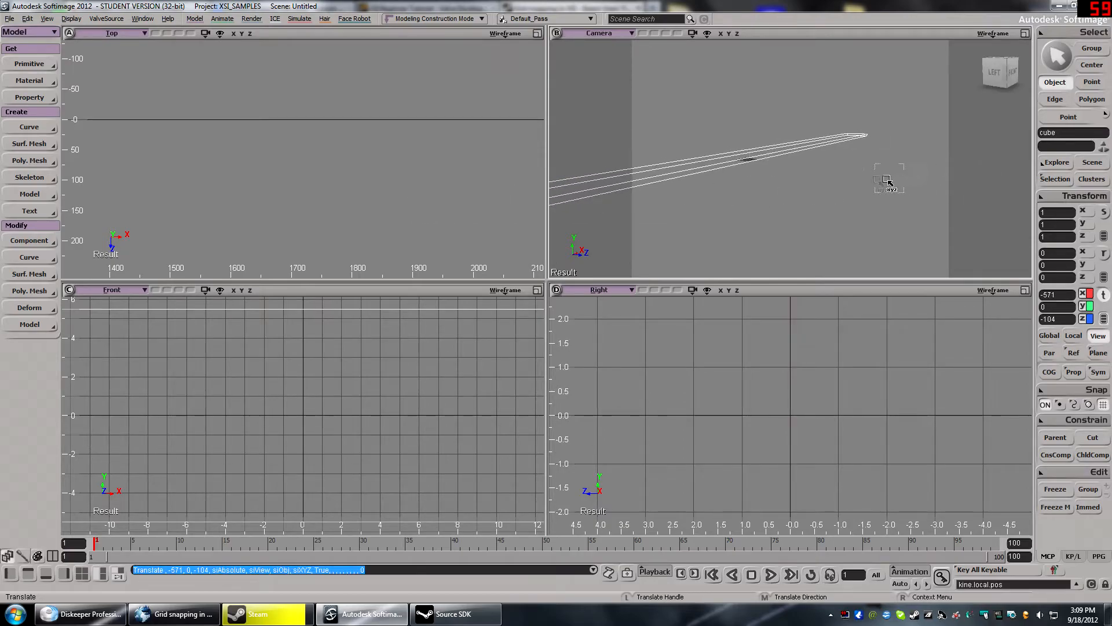
- Translate the cube in the Camera view to X -891, Y 0, Z -62, viewing it from a raised angle
key("s")
right_click_drag(849, 176, 779, 210)
scroll(788, 177, "down", 3)
right_click_drag(795, 206, 776, 175)
key("v")
left_click_drag(847, 171, 698, 106)
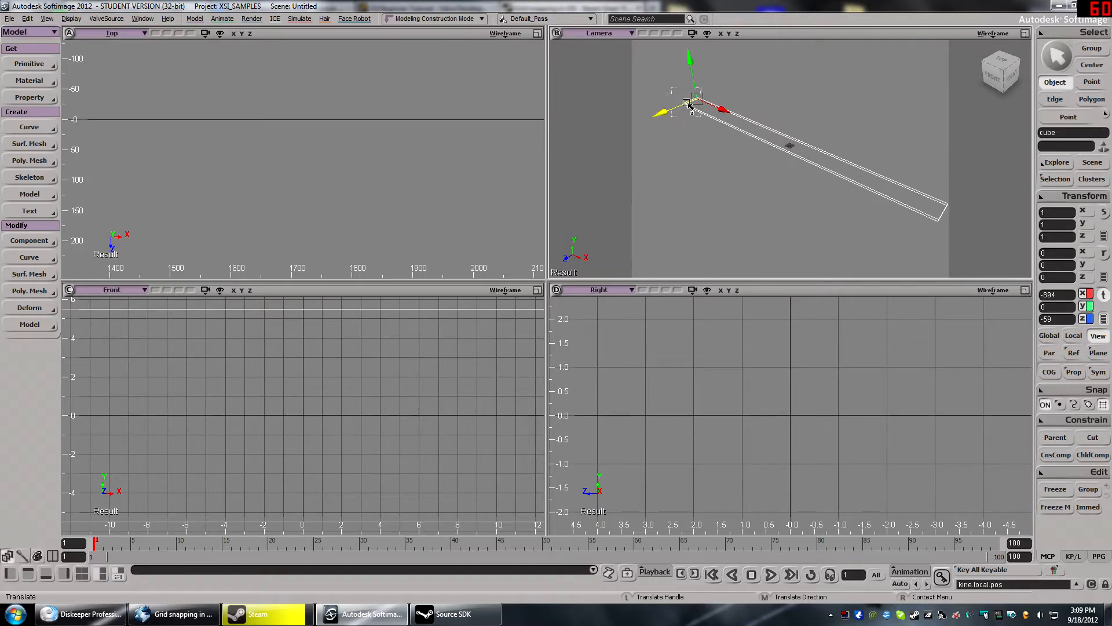
left_click_drag(698, 102, 699, 101)
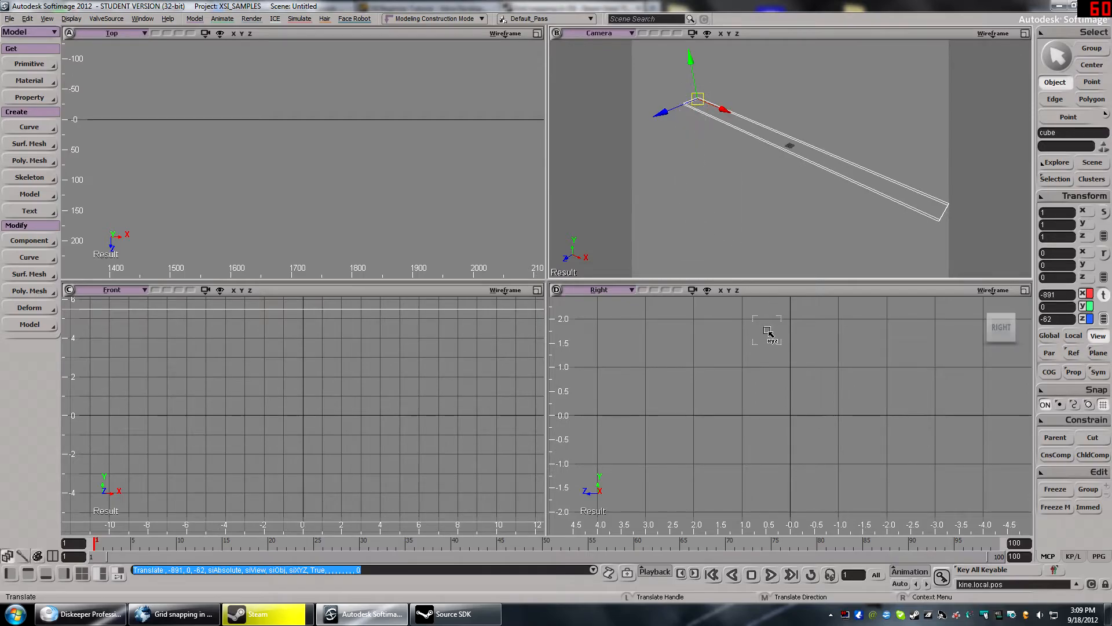
- Select the long box's four upper points in the Front view and activate the Translate tool
scroll(747, 371, "down", 15)
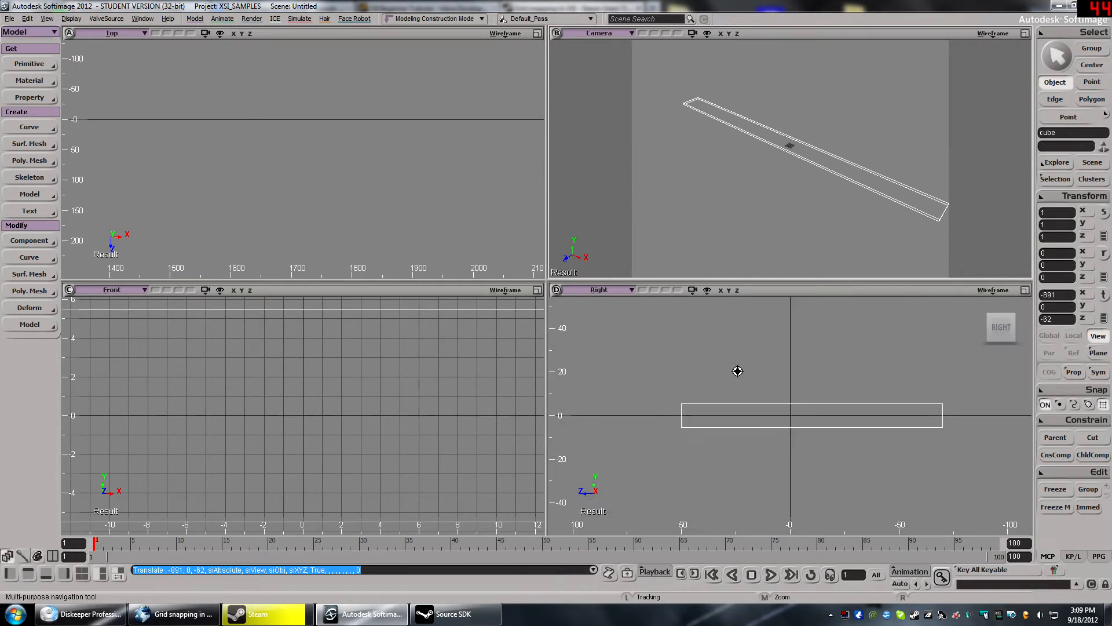
scroll(385, 394, "down", 7)
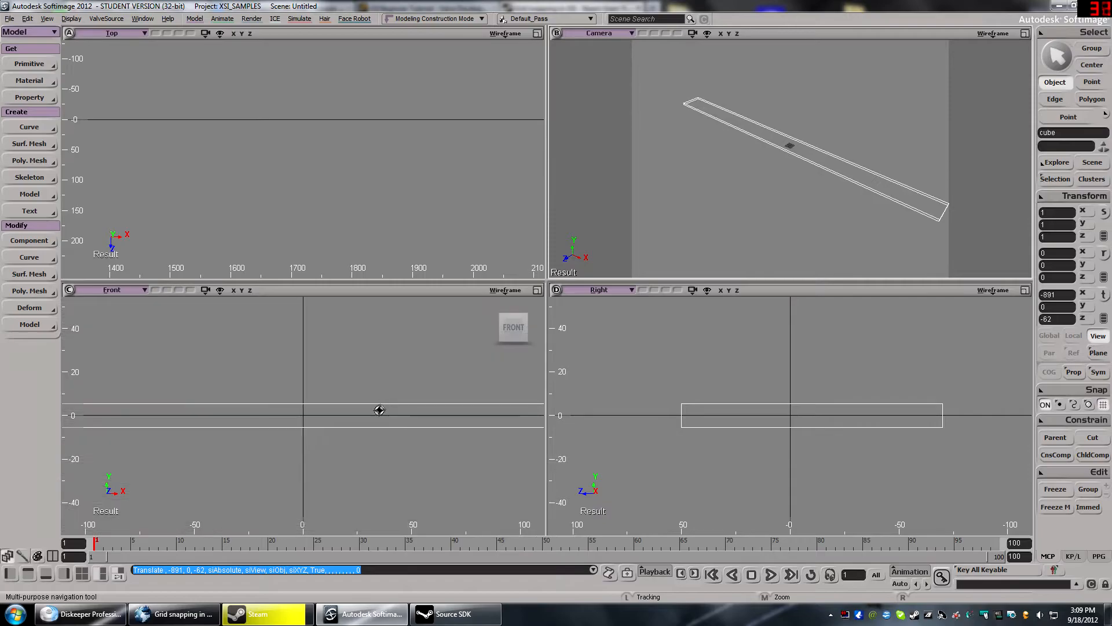
scroll(304, 436, "up", 4)
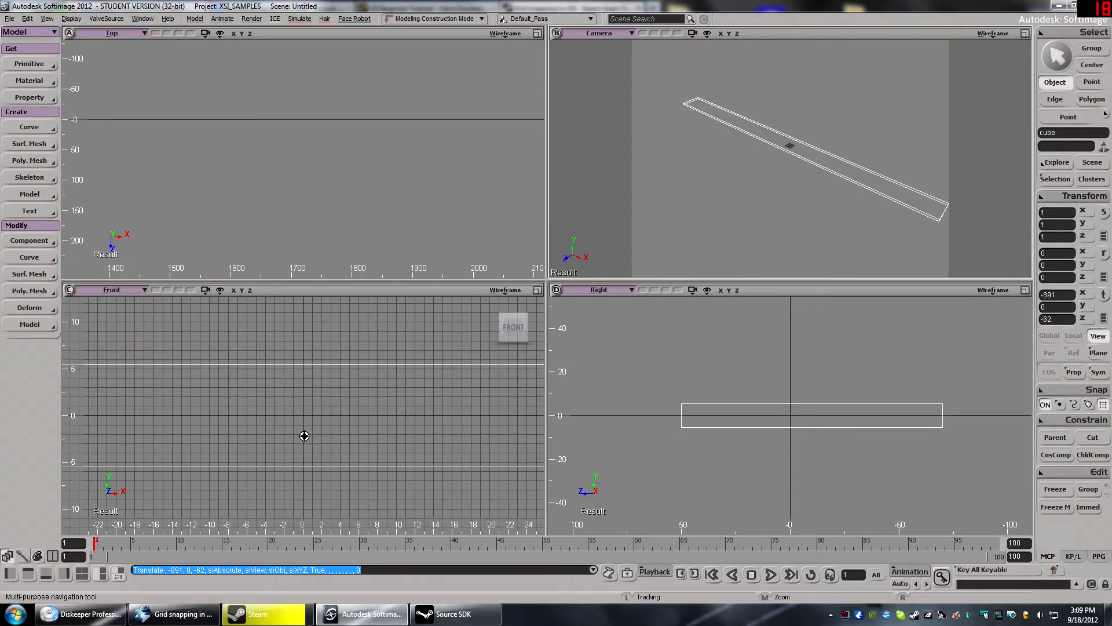
scroll(304, 435, "down", 15)
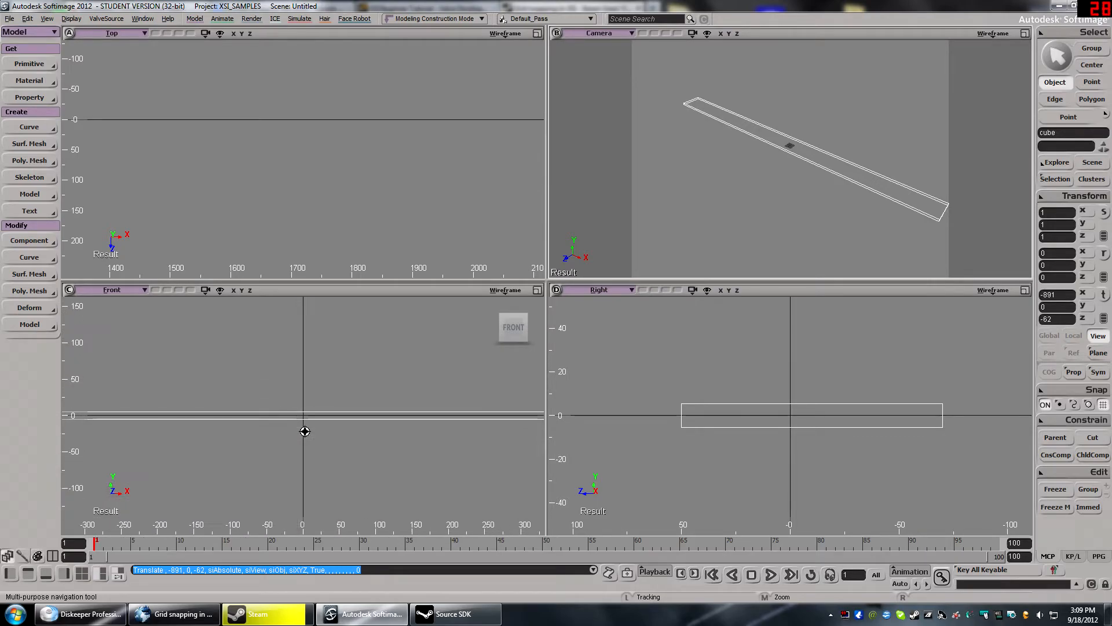
scroll(305, 431, "down", 2)
scroll(306, 416, "up", 1)
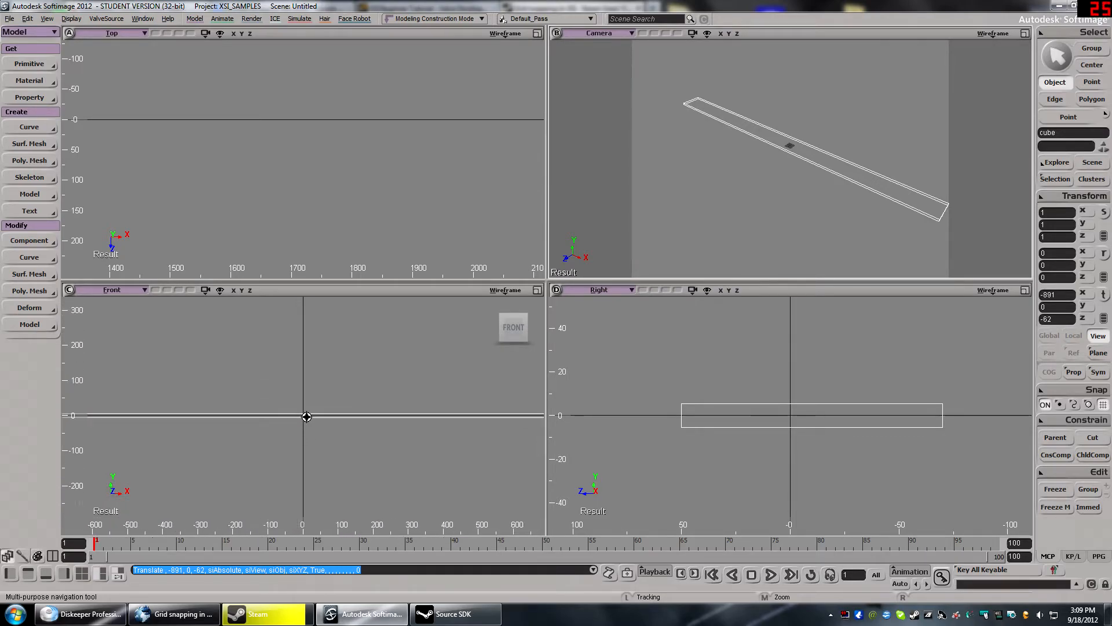
key("space")
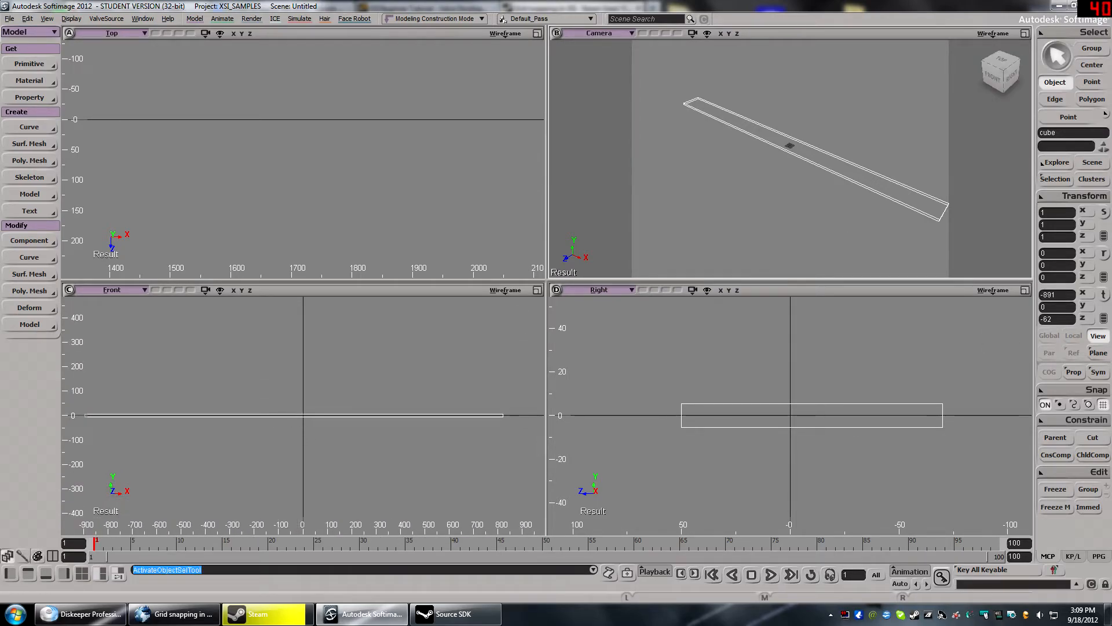
left_click(1095, 83)
left_click_drag(513, 403, 81, 423)
scroll(87, 424, "up", 20)
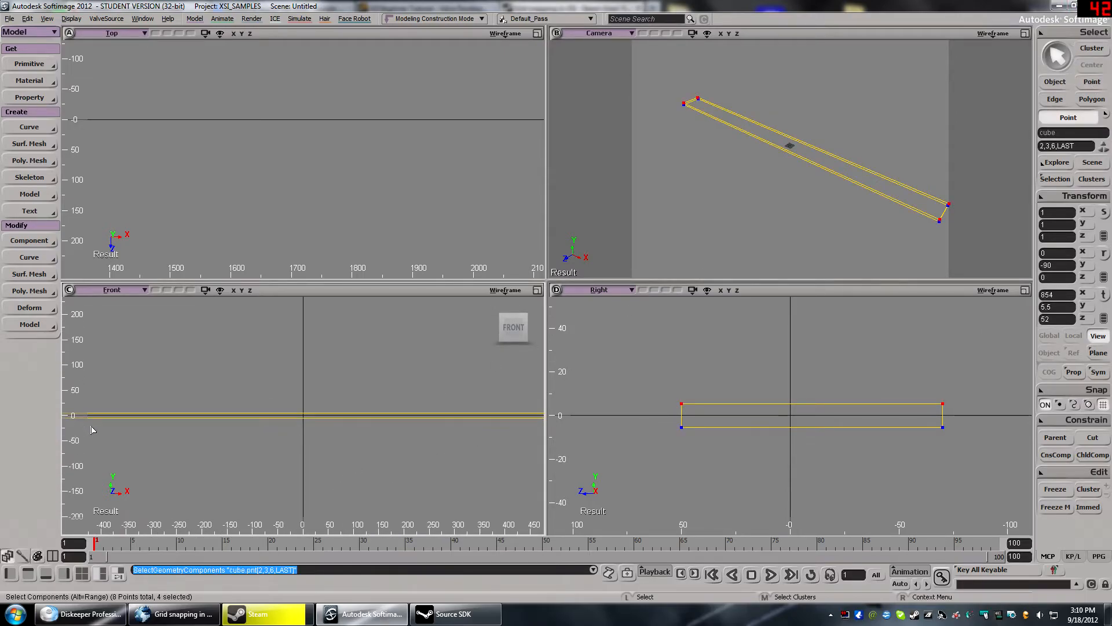
key("v")
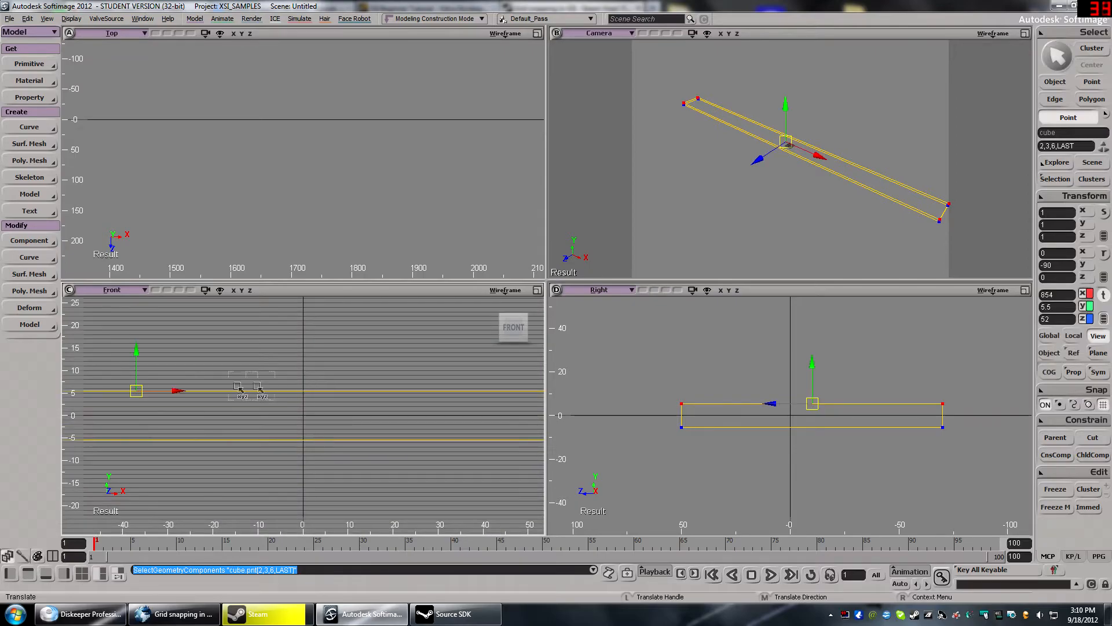
- Try to raise the box's upper points in the Front view, and undo the move and the selection
left_click_drag(133, 392, 134, 365)
key("ctrl+z")
key("ctrl+z")
key("ctrl+z")
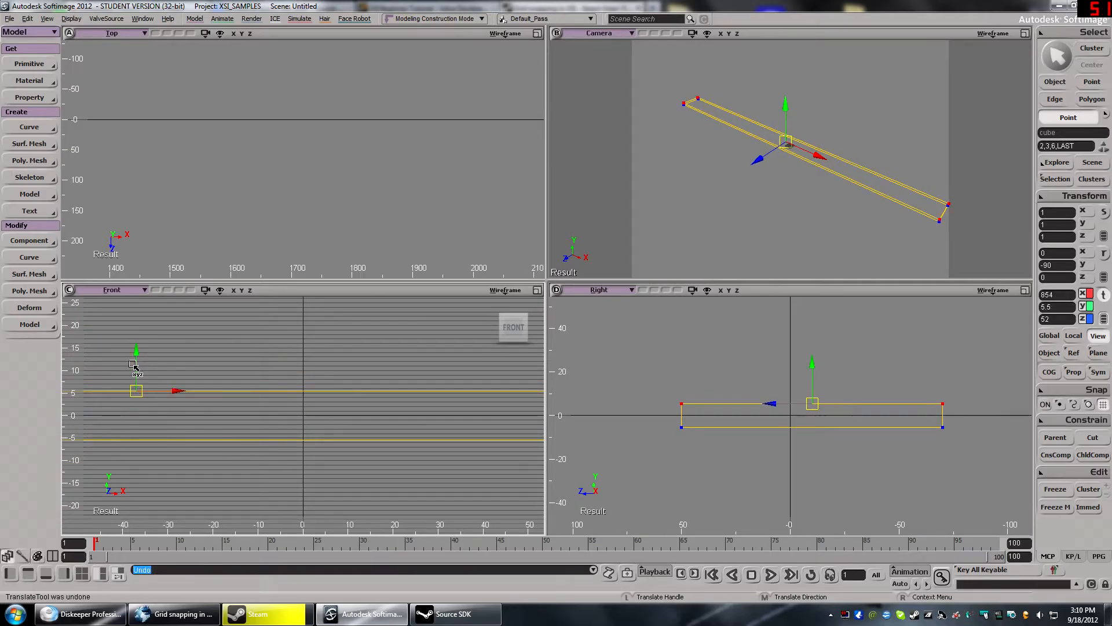
key("space")
key("v")
key("space")
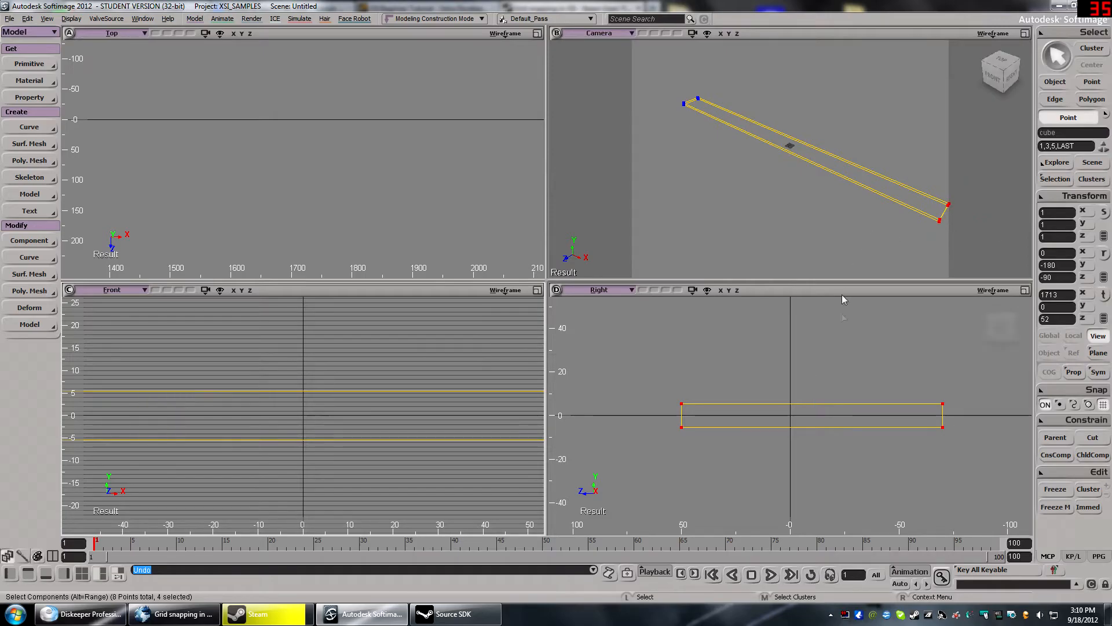
- Select the box's four upper points in the Front view and raise them to Y 6
scroll(452, 399, "down", 1)
scroll(452, 400, "down", 4)
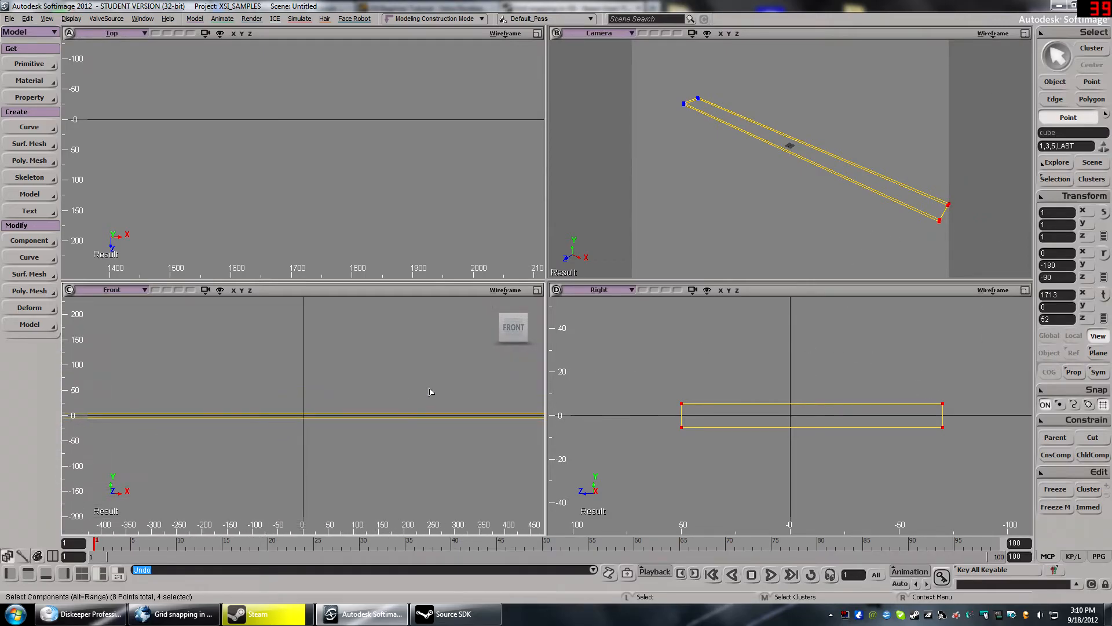
left_click_drag(489, 394, 111, 422)
left_click(429, 378)
left_click_drag(479, 378, 105, 418)
scroll(246, 417, "up", 10)
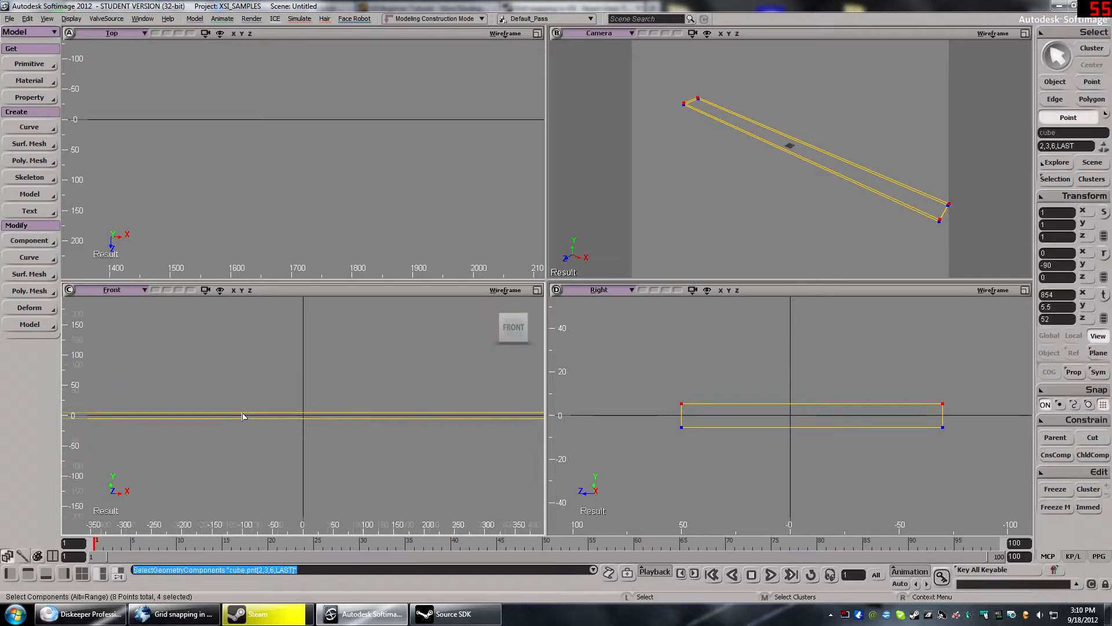
key("v")
left_click_drag(102, 364, 104, 360)
scroll(187, 427, "down", 15)
- Select the box's four lower points in the Front view, lower them to Y -6, and return to object selection
key("space")
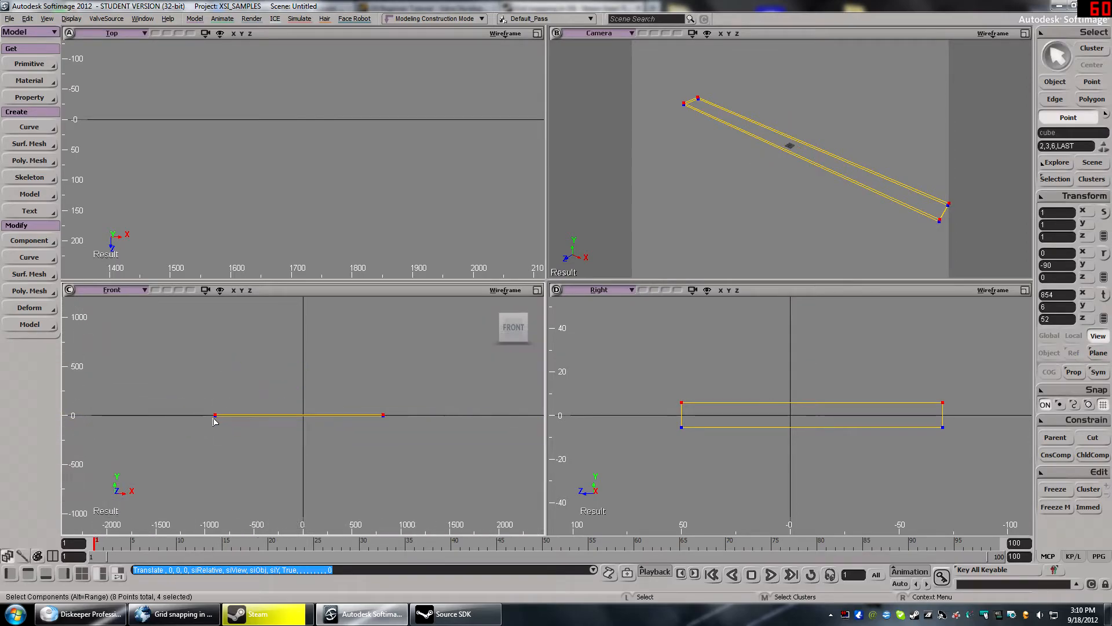
left_click_drag(407, 428, 212, 422)
left_click_drag(414, 425, 203, 419)
key("v")
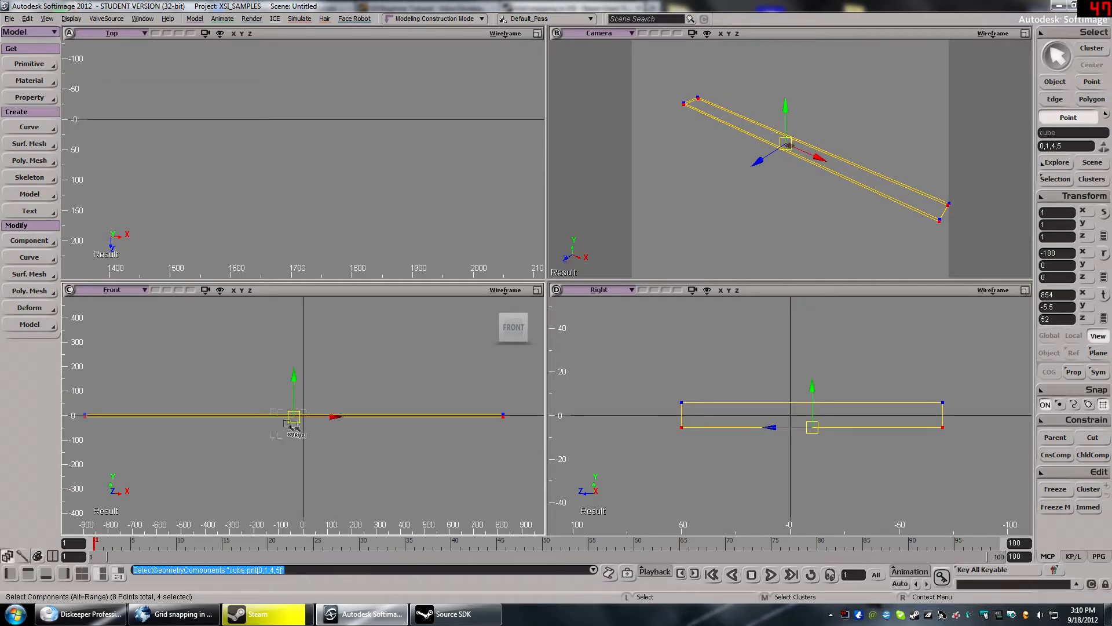
scroll(235, 417, "up", 10)
scroll(235, 417, "up", 3)
left_click_drag(105, 423, 104, 428)
scroll(270, 413, "down", 10)
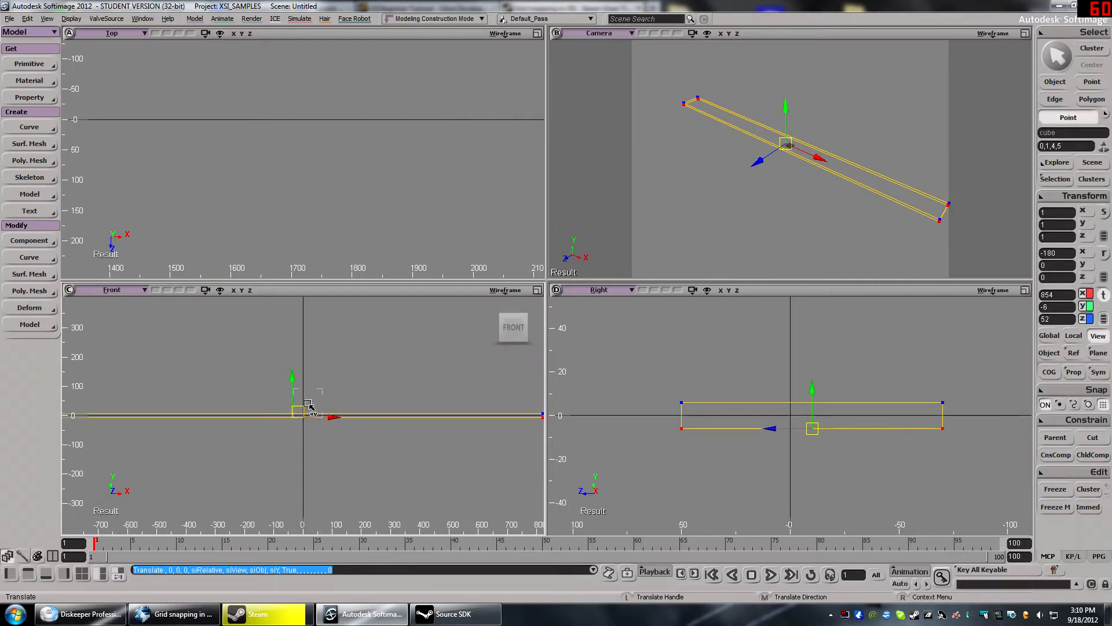
scroll(280, 425, "up", 4)
key("space")
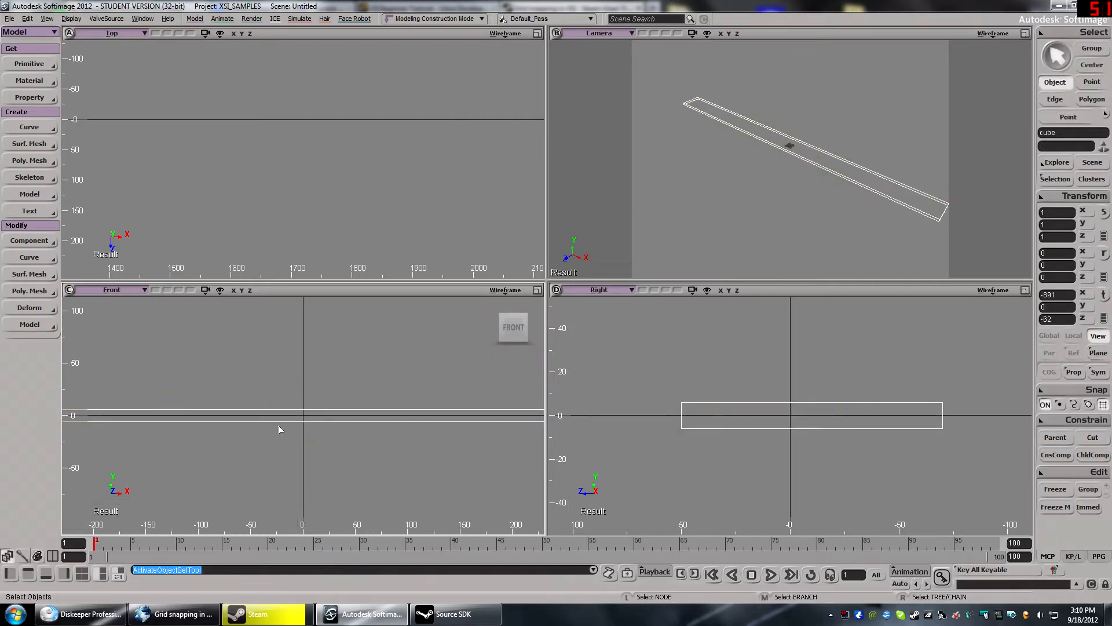
- Move the whole cube down 6 units in the Front view to Y -6
scroll(278, 426, "down", 7)
key("v")
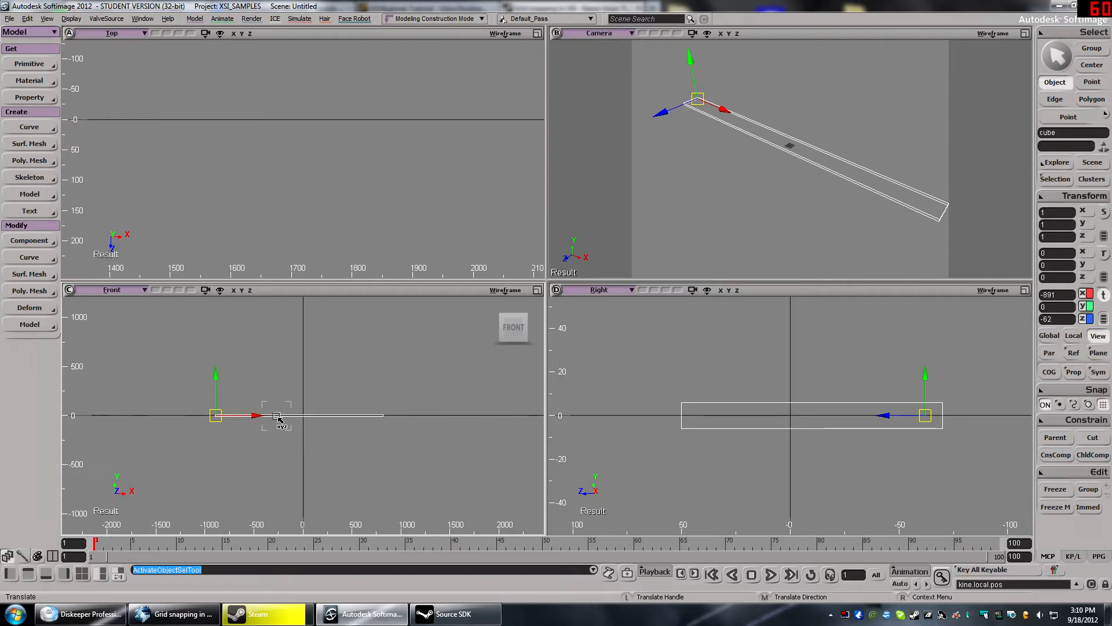
scroll(190, 425, "up", 3)
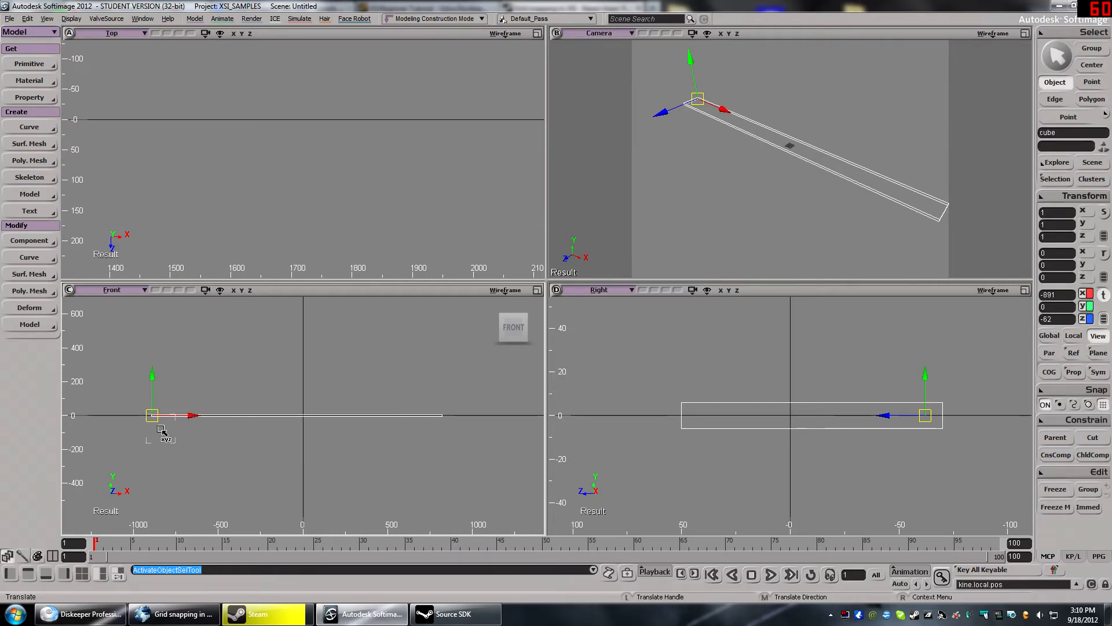
key("space")
key("z")
left_click_drag(152, 431, 281, 405)
scroll(443, 430, "up", 5)
scroll(280, 405, "up", 5)
scroll(280, 427, "up", 5)
left_click_drag(245, 363, 274, 419)
key("v")
left_click_drag(310, 343, 309, 364)
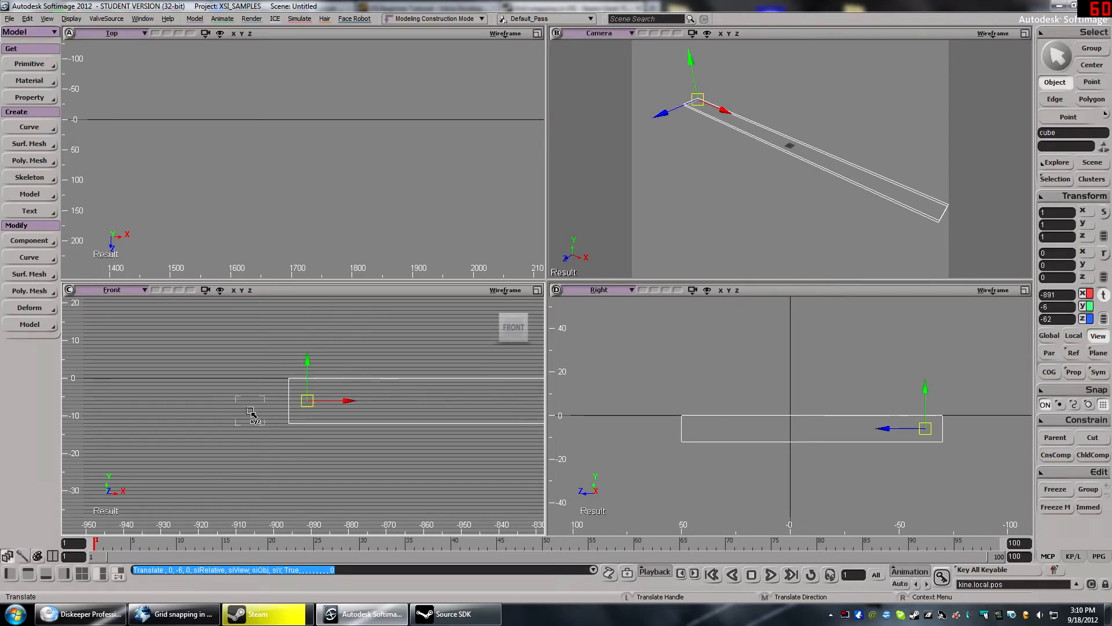
- Move the cube up 12 units to Y 6 and check its edges against the Front view's ruler
scroll(240, 446, "up", 4)
scroll(239, 447, "down", 4)
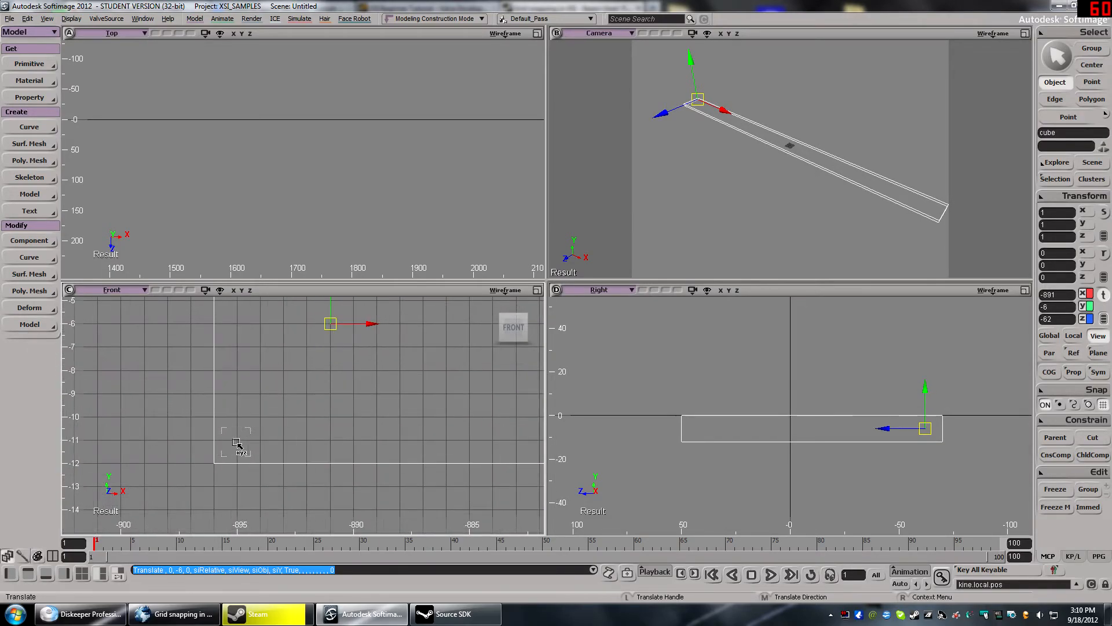
left_click_drag(318, 374, 316, 304)
key("z")
left_click_drag(236, 351, 221, 472)
scroll(235, 422, "up", 3)
scroll(232, 421, "up", 2)
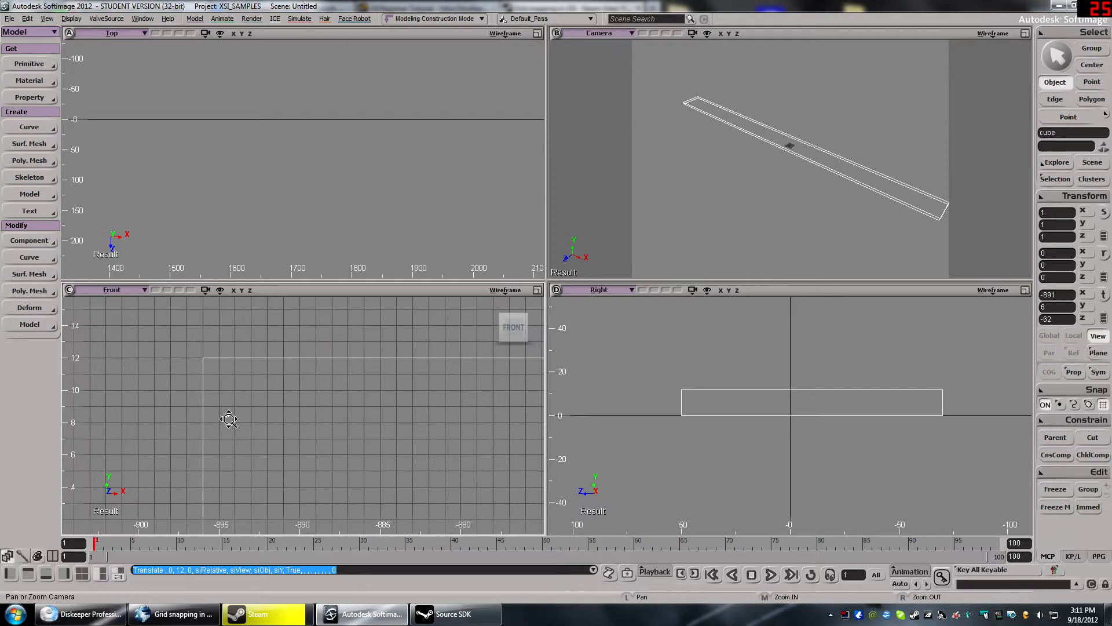
scroll(203, 387, "down", 10)
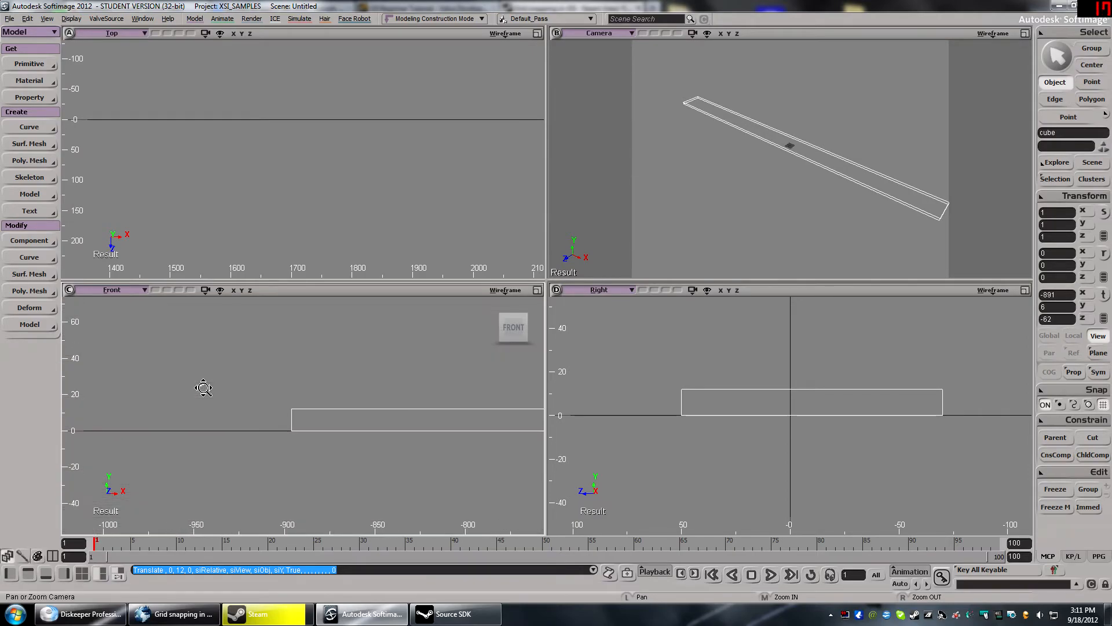
scroll(220, 382, "down", 3)
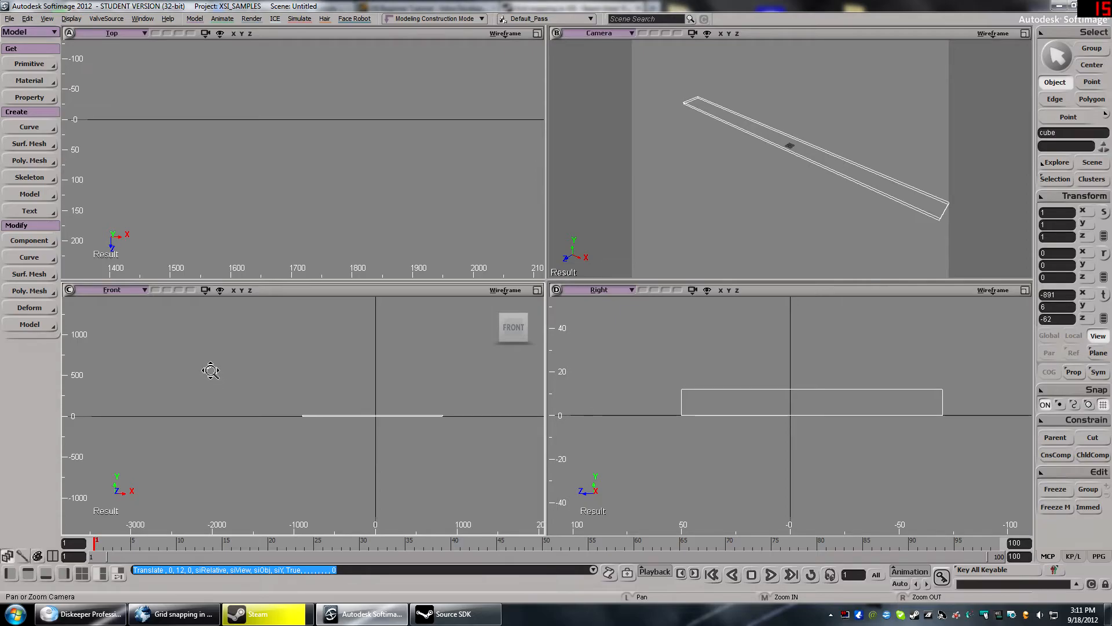
- Switch to the Source SDK's Hammer editor and open the recent map city_25.vmf
scroll(302, 427, "up", 3)
scroll(371, 427, "down", 1)
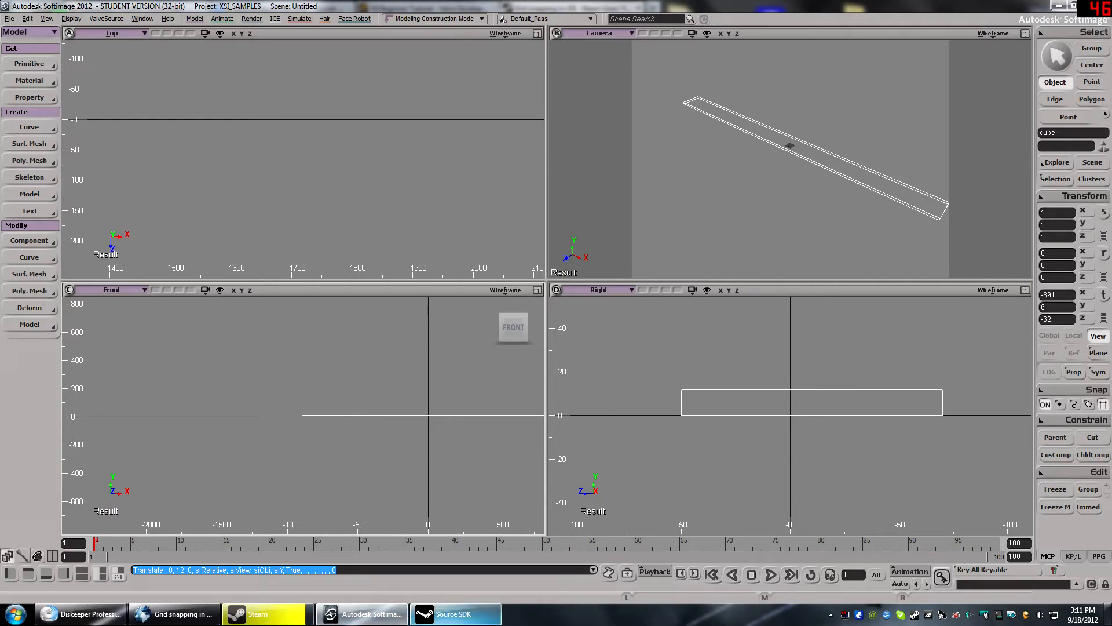
left_click(441, 619)
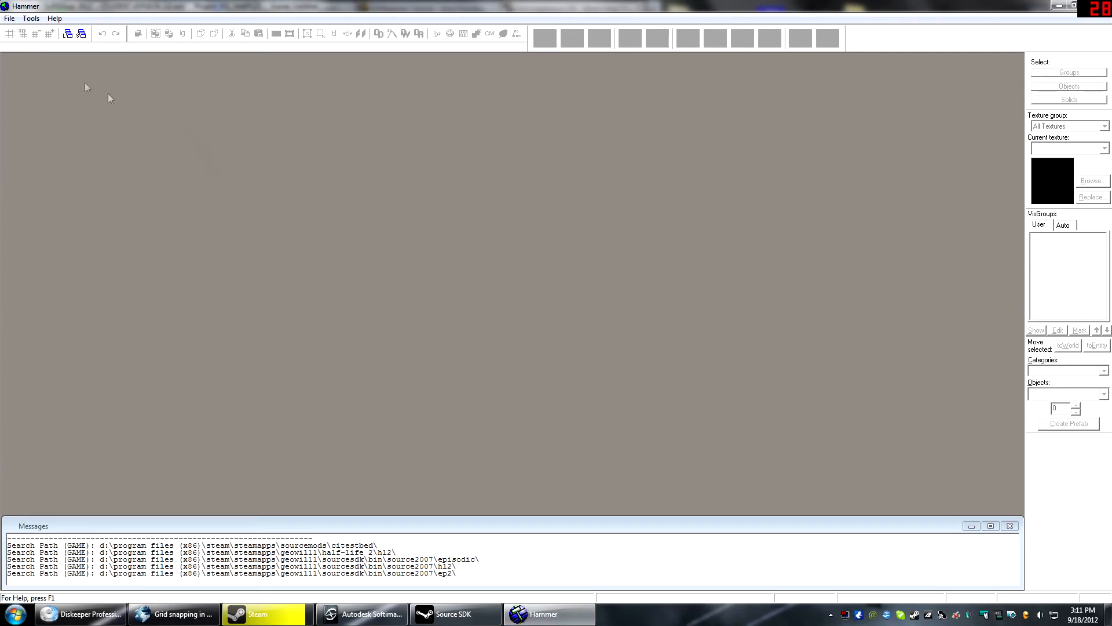
left_click(8, 19)
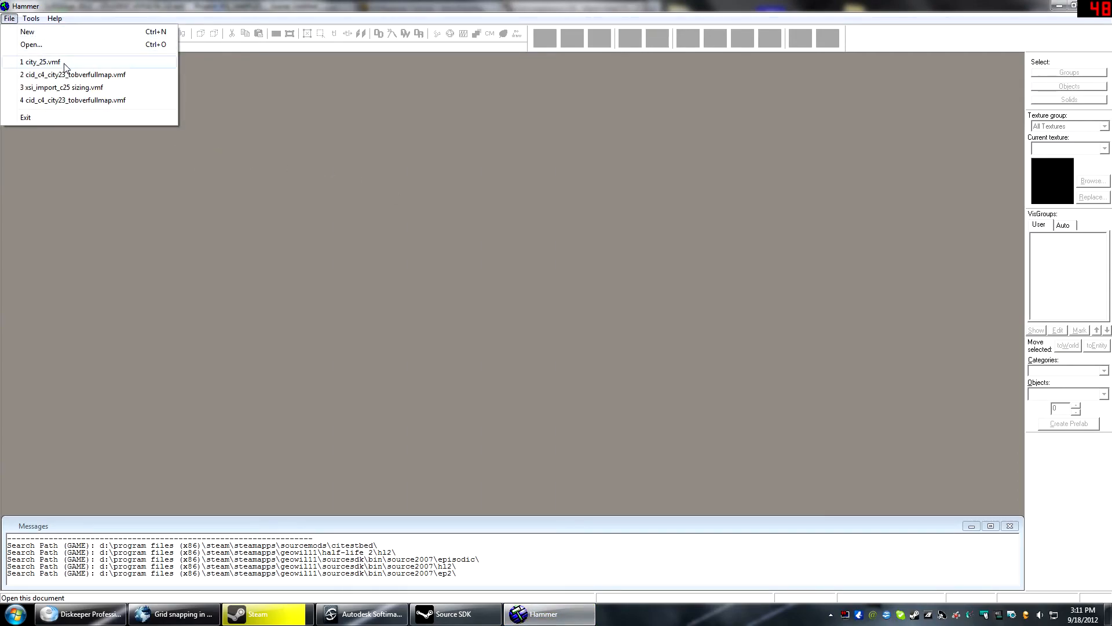
left_click(43, 62)
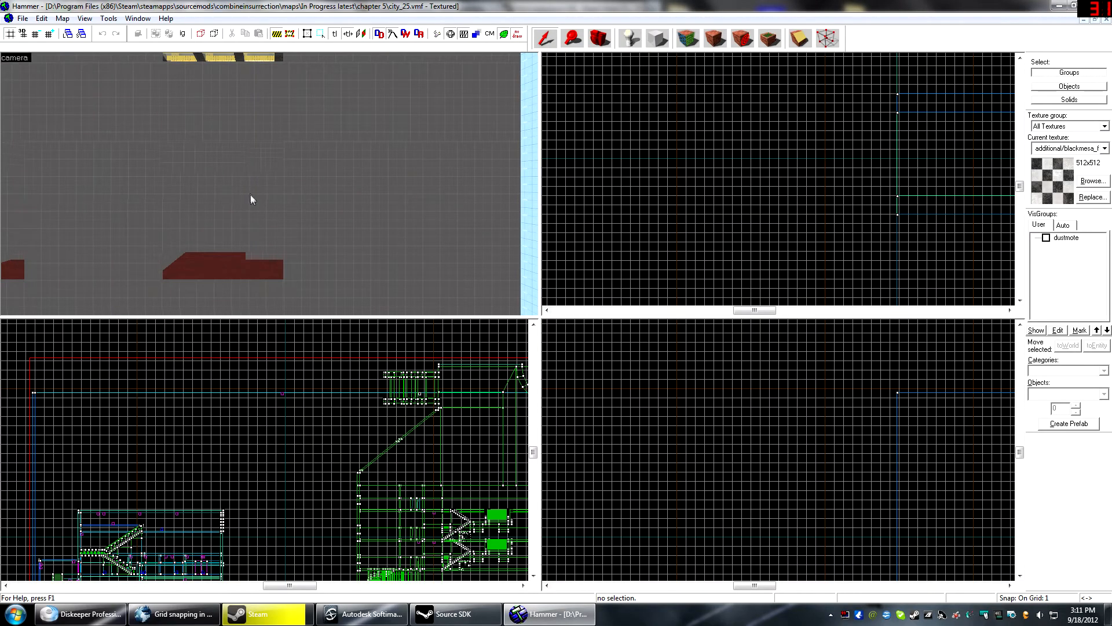
- Fly through the map in the 3D camera view and examine the interior walkways and the staircase
key("z")
key("w")
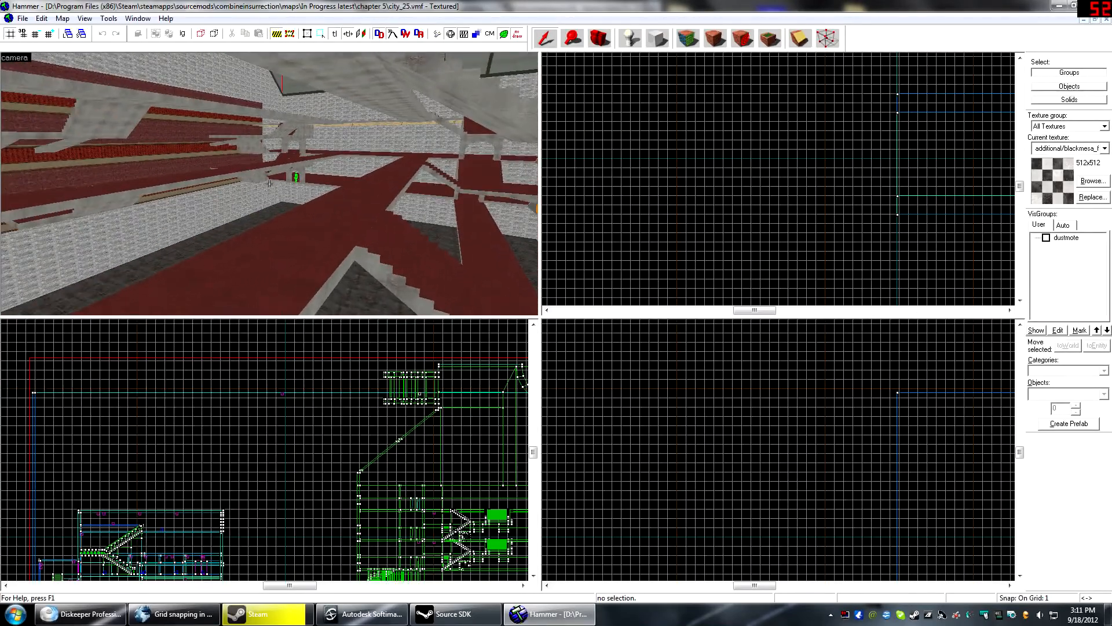
key("z")
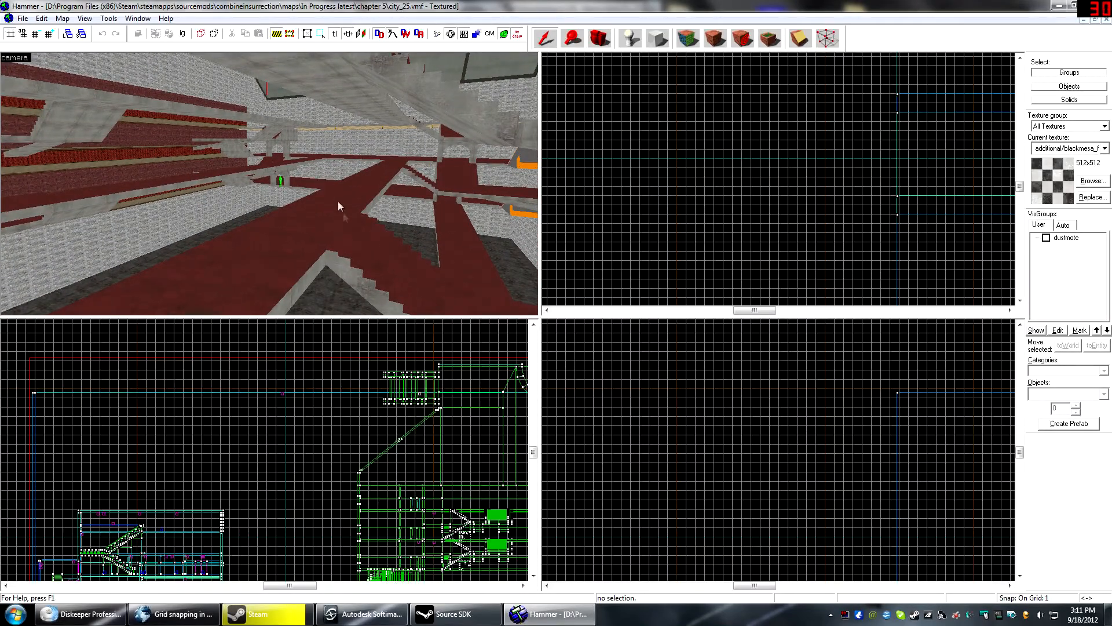
key("z")
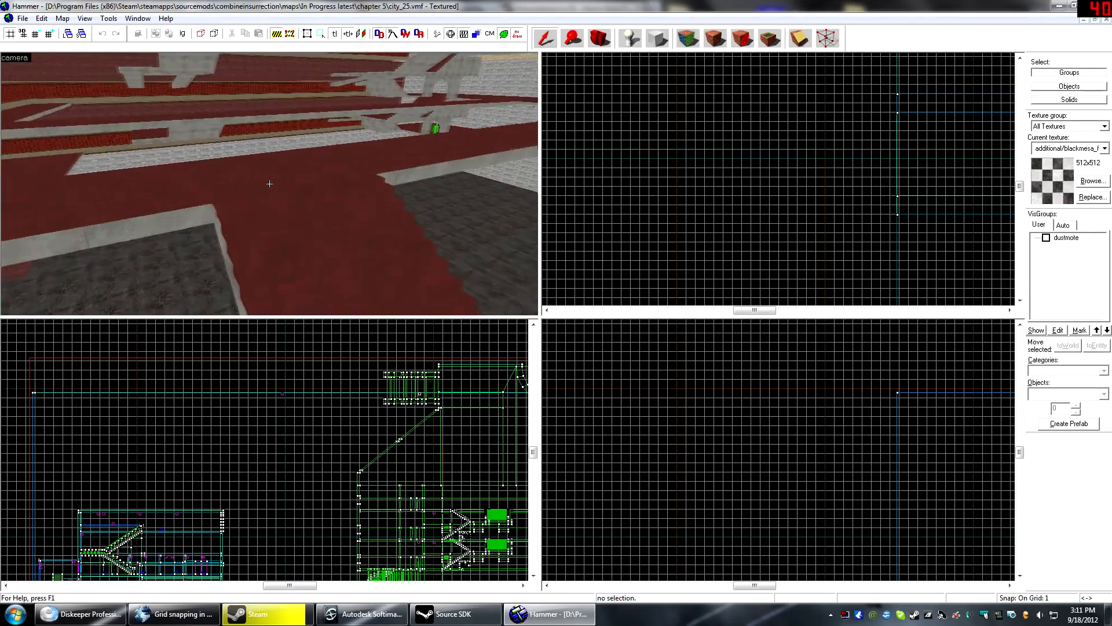
key("z")
key("z")
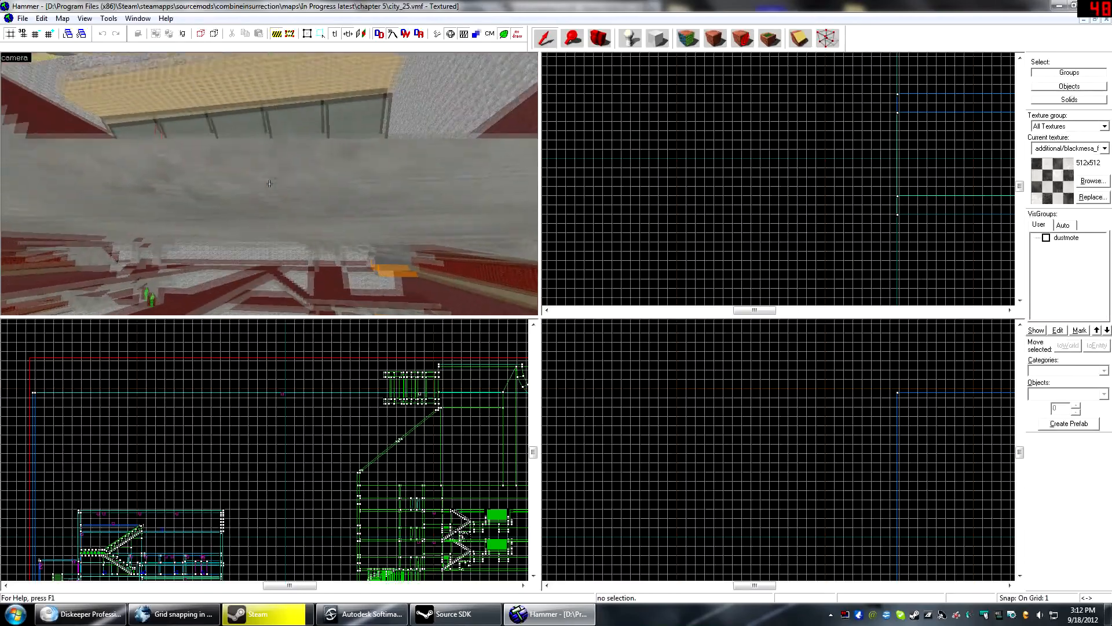
key("z")
key("z")
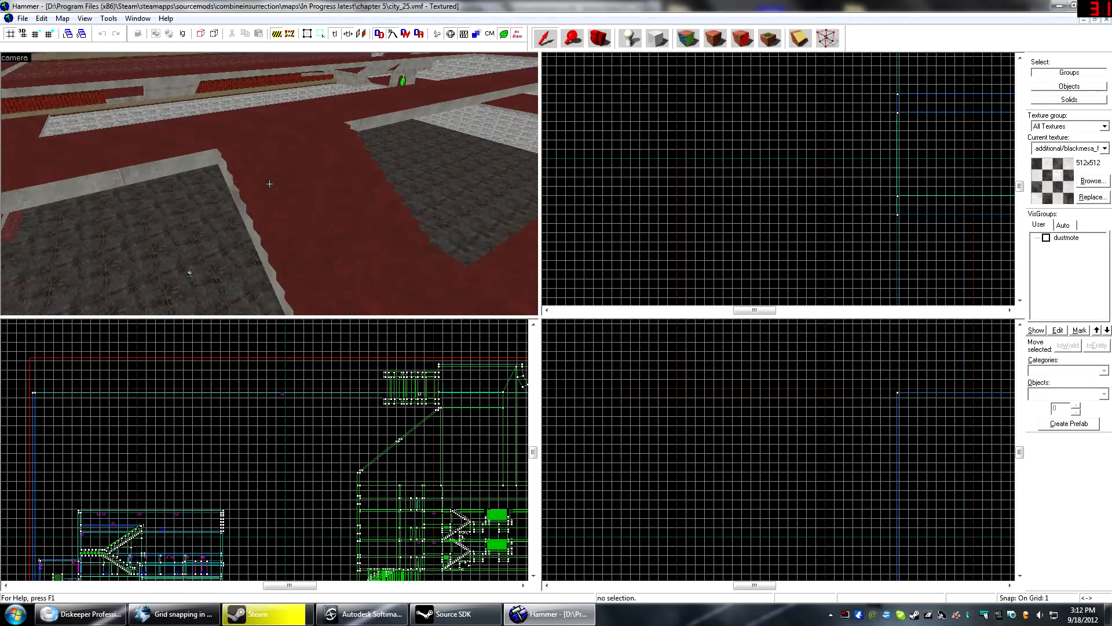
key("z")
- Set selection to individual solids and select only the single brush along the side of the staircase
left_click(245, 175)
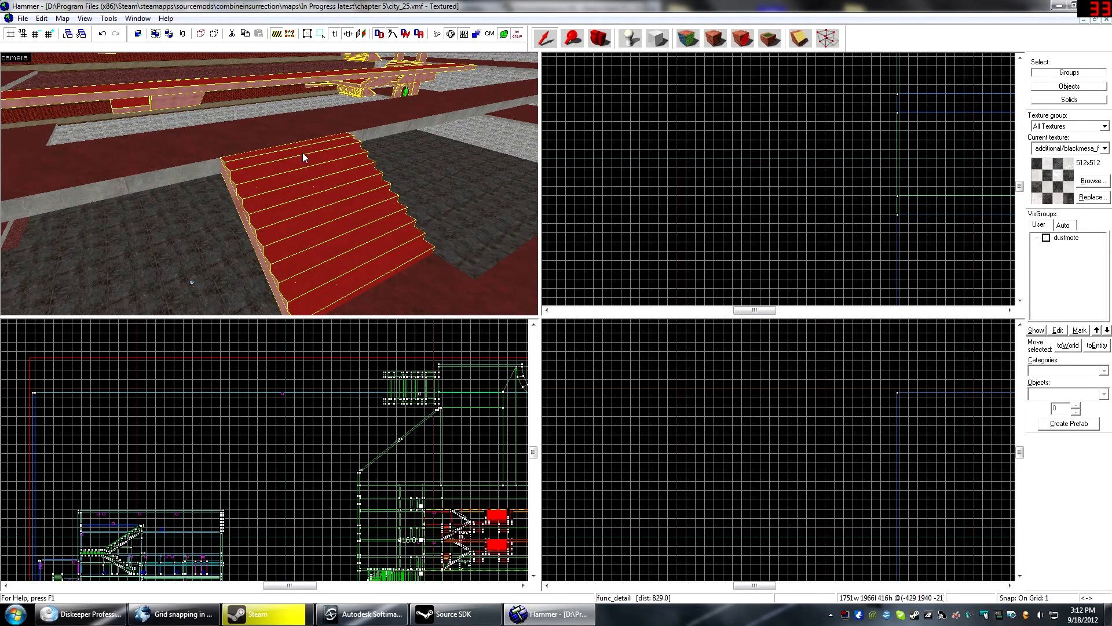
left_click(186, 35)
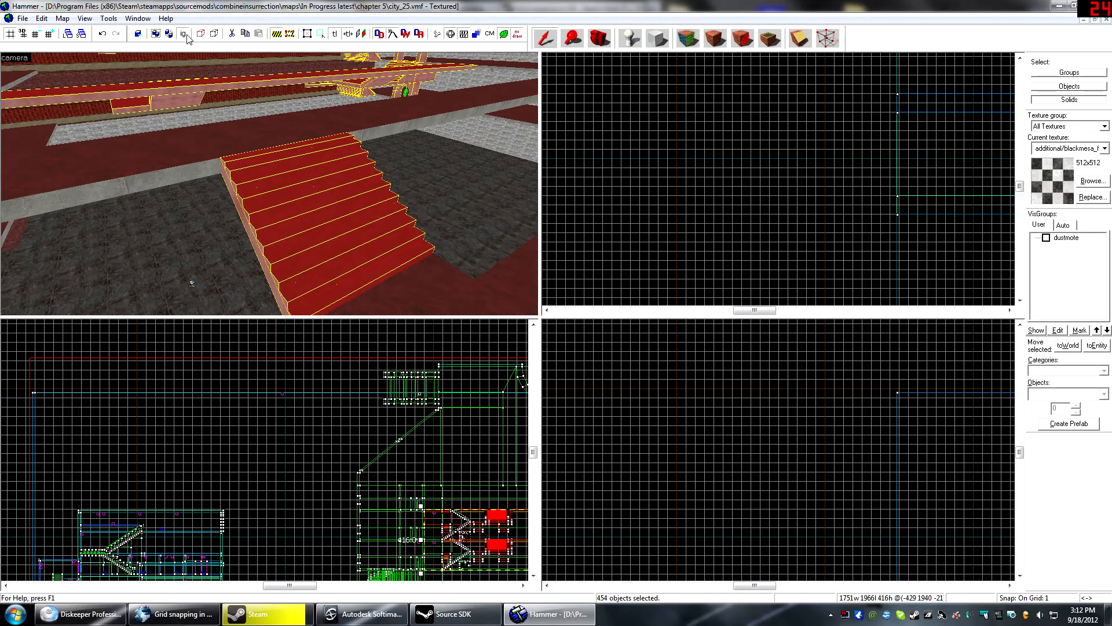
left_click(251, 172)
left_click(225, 172)
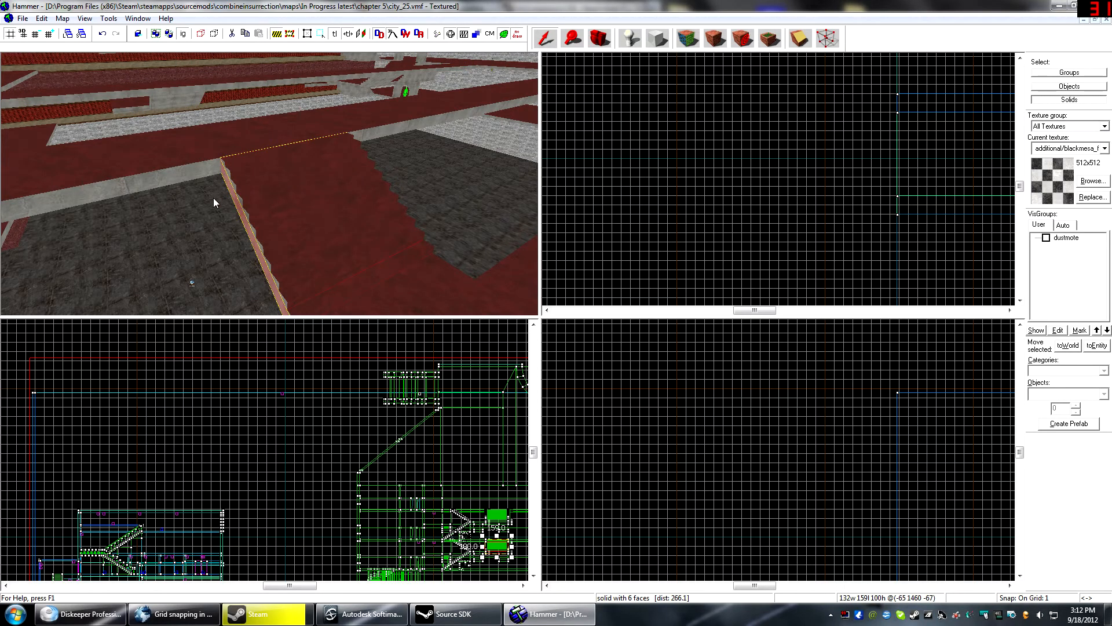
- Examine the selected stair brush's dimensions in the top and front views, comparing them with the nearby player figure
scroll(676, 166, "down", 8)
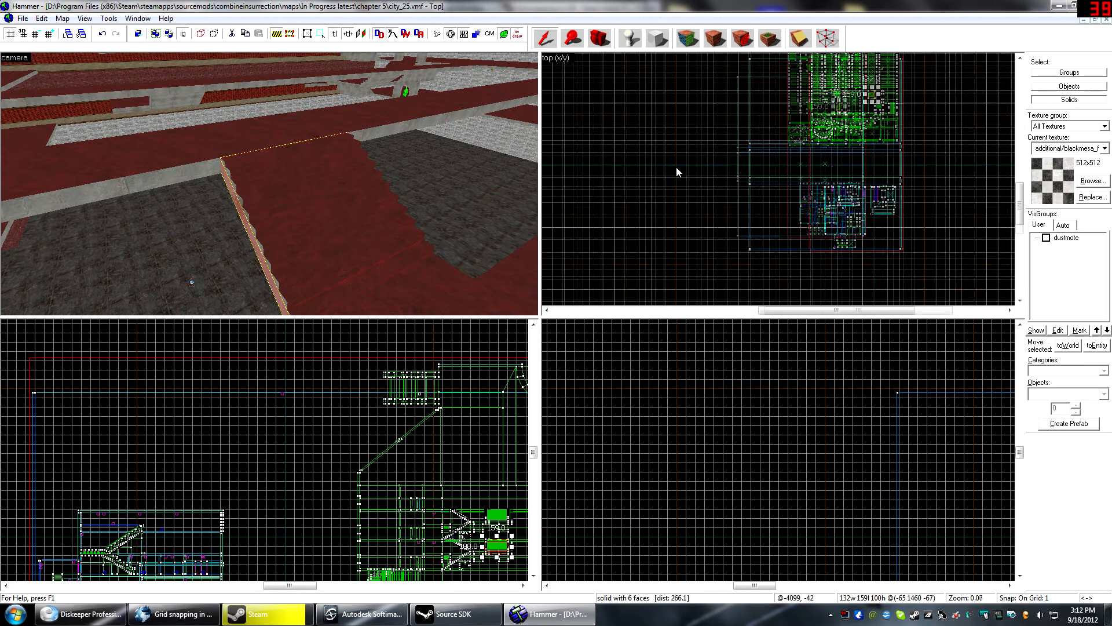
scroll(661, 192, "up", 12)
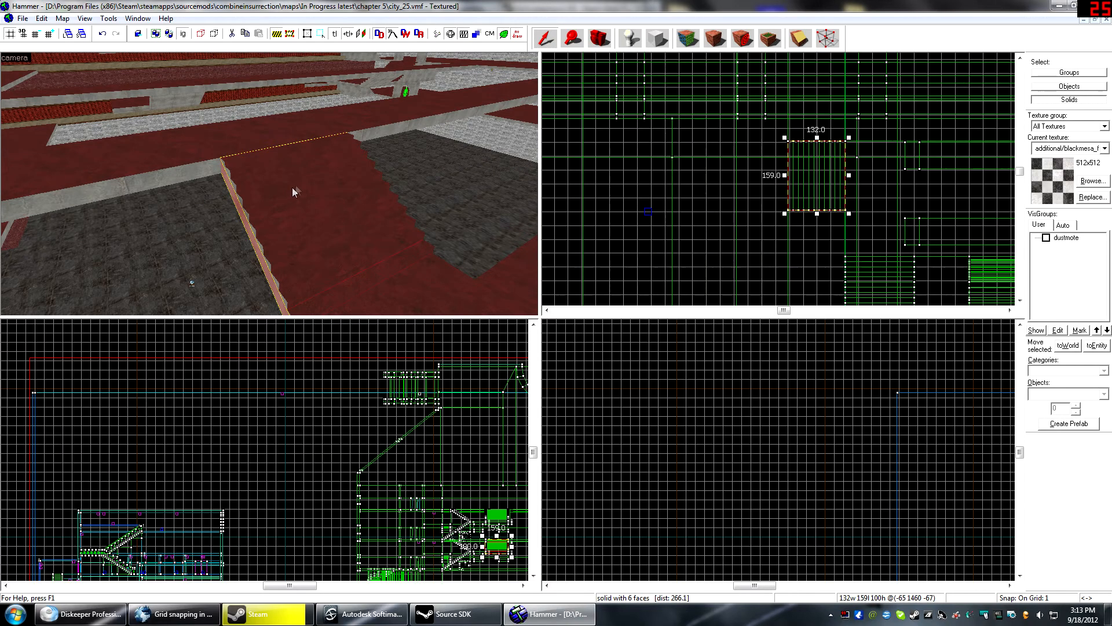
scroll(424, 540, "down", 3)
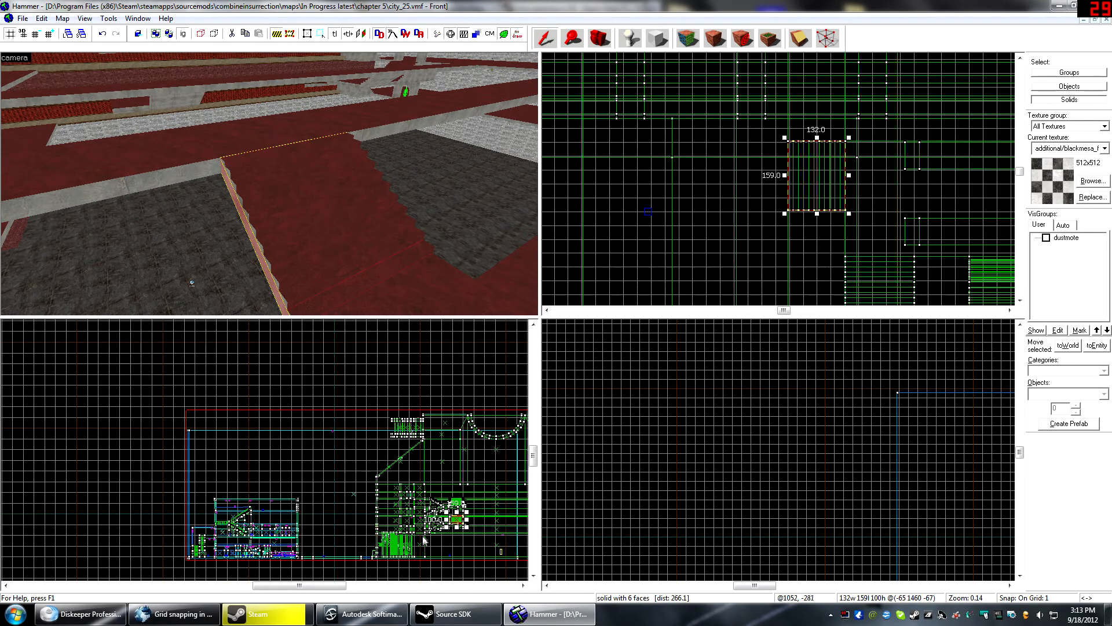
scroll(423, 540, "up", 6)
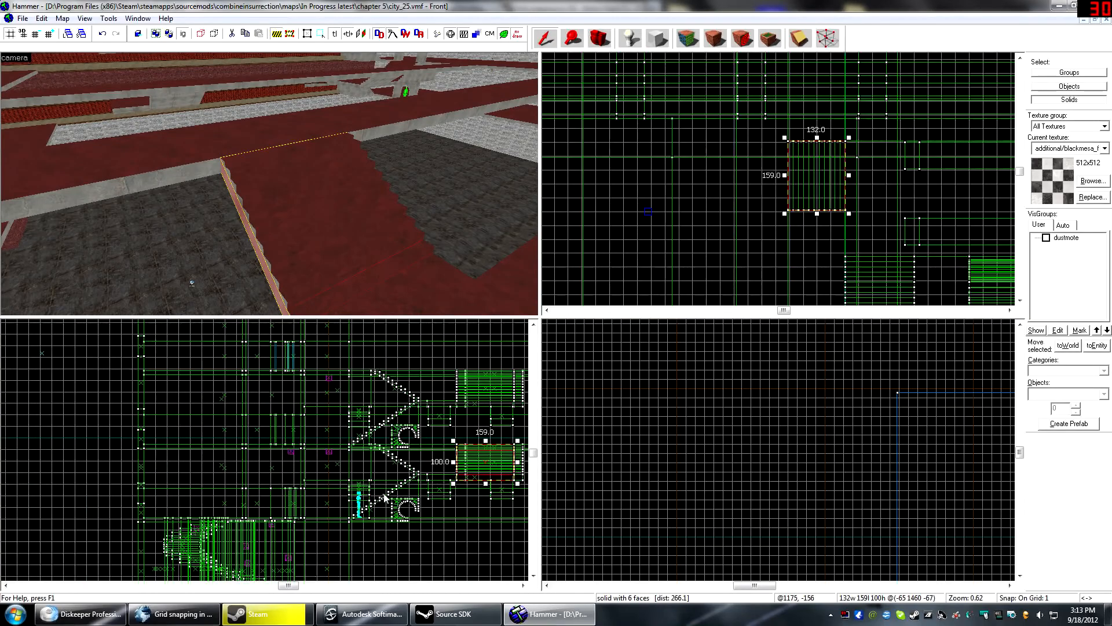
scroll(382, 498, "up", 2)
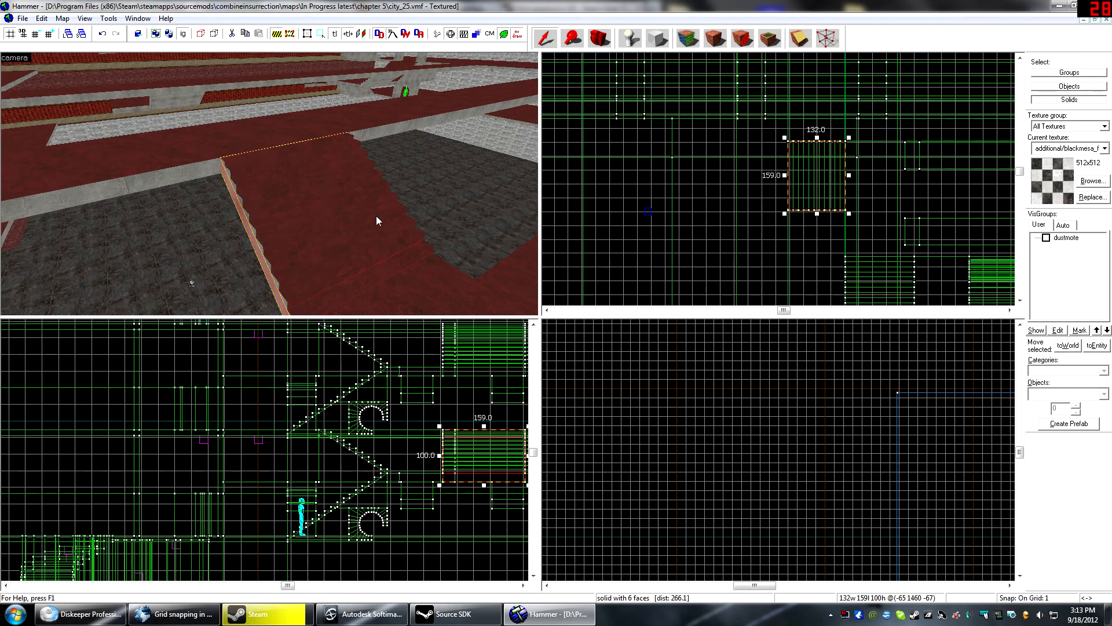
- Switch to Calculator, divide 159 by 4, and clear the calculation
left_click(14, 613)
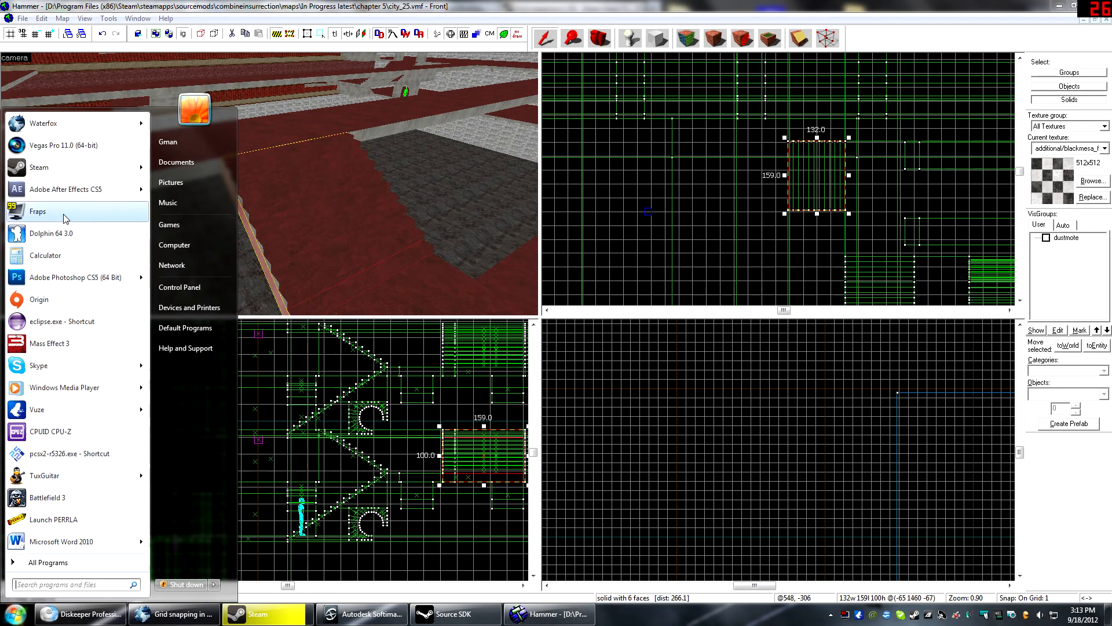
left_click(45, 257)
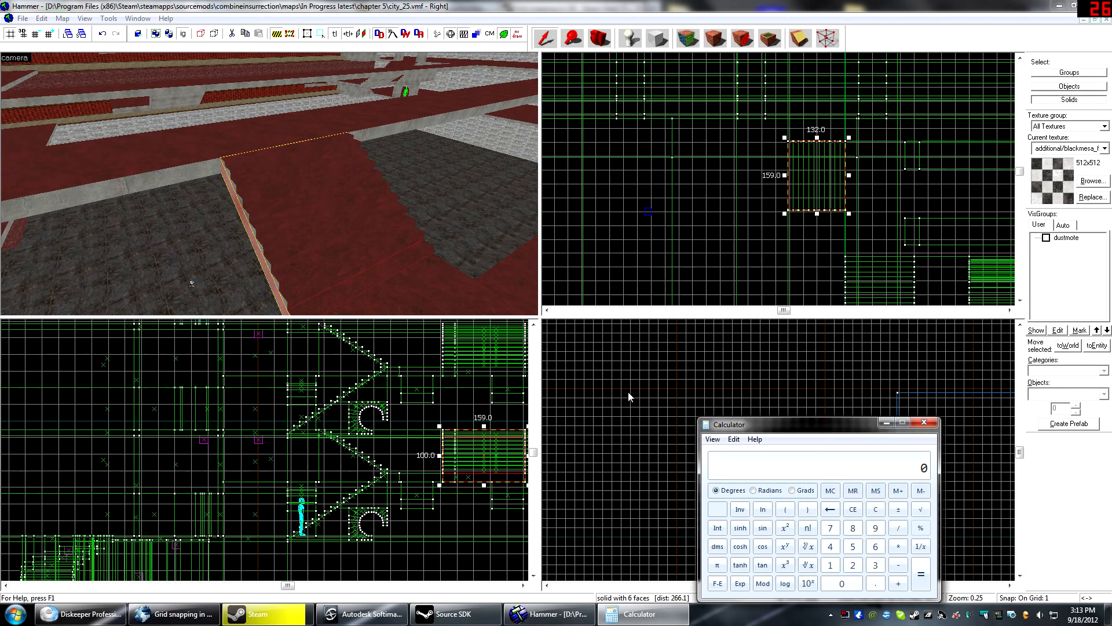
type("159/4")
key("Return")
key("Escape")
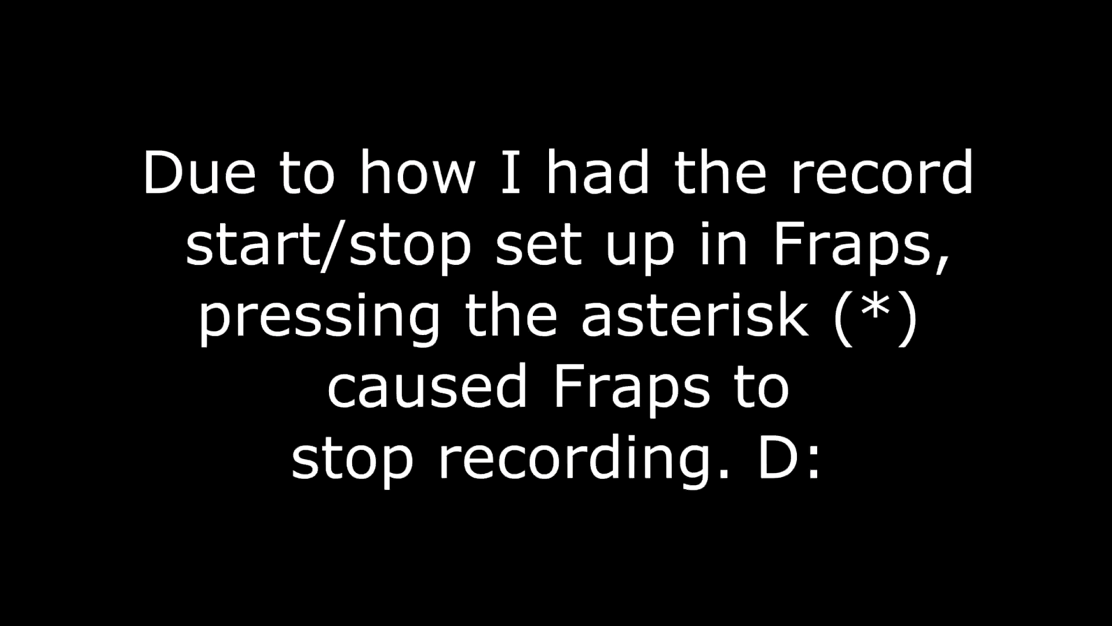